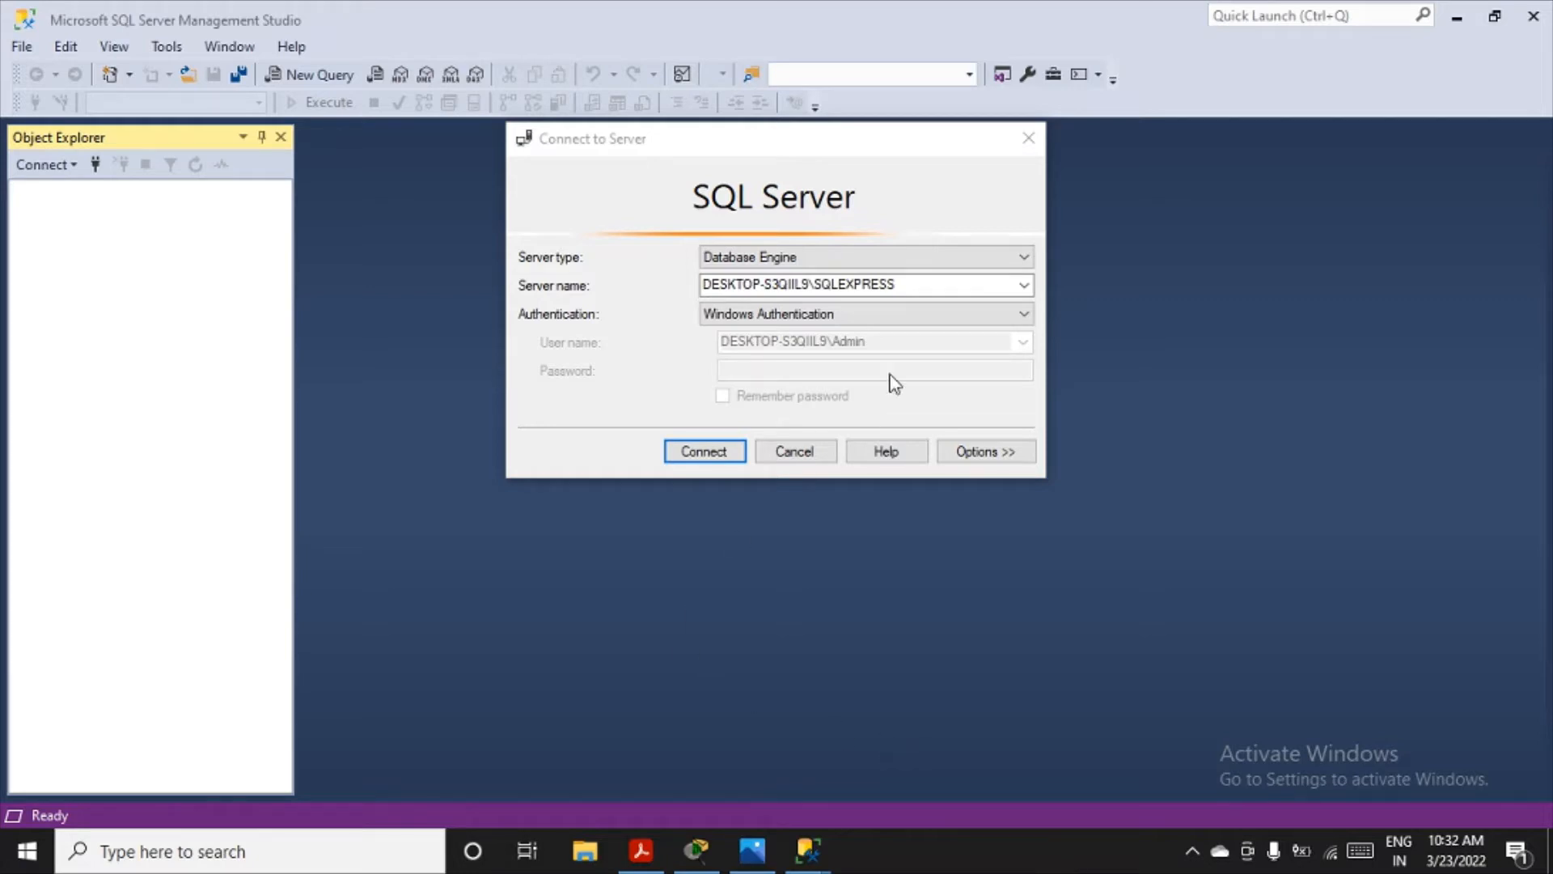
double_click(912, 285)
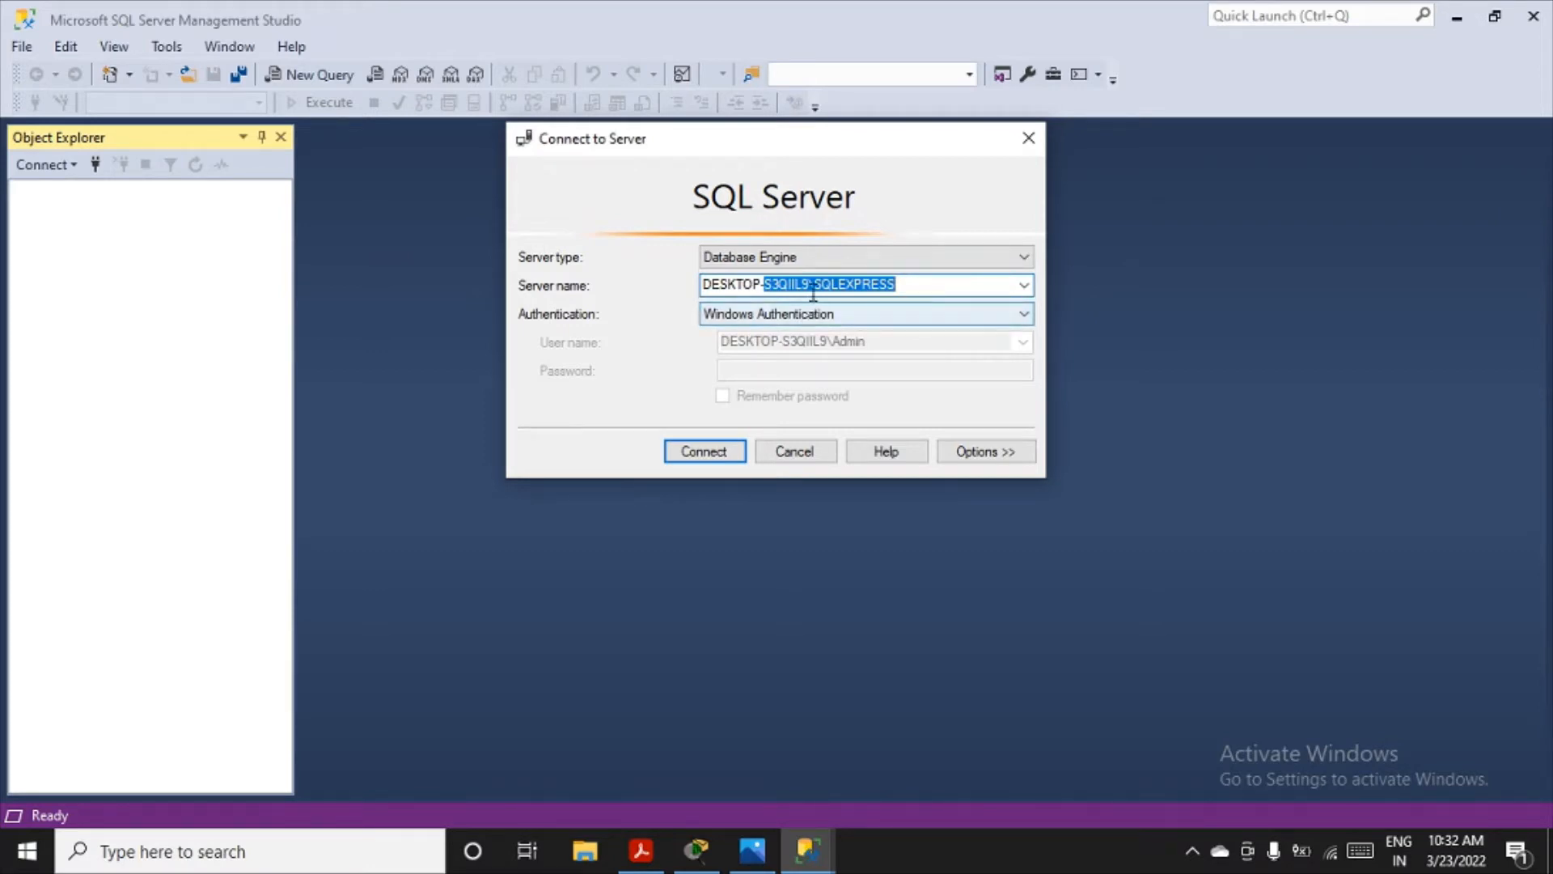
drag(810, 285, 700, 288)
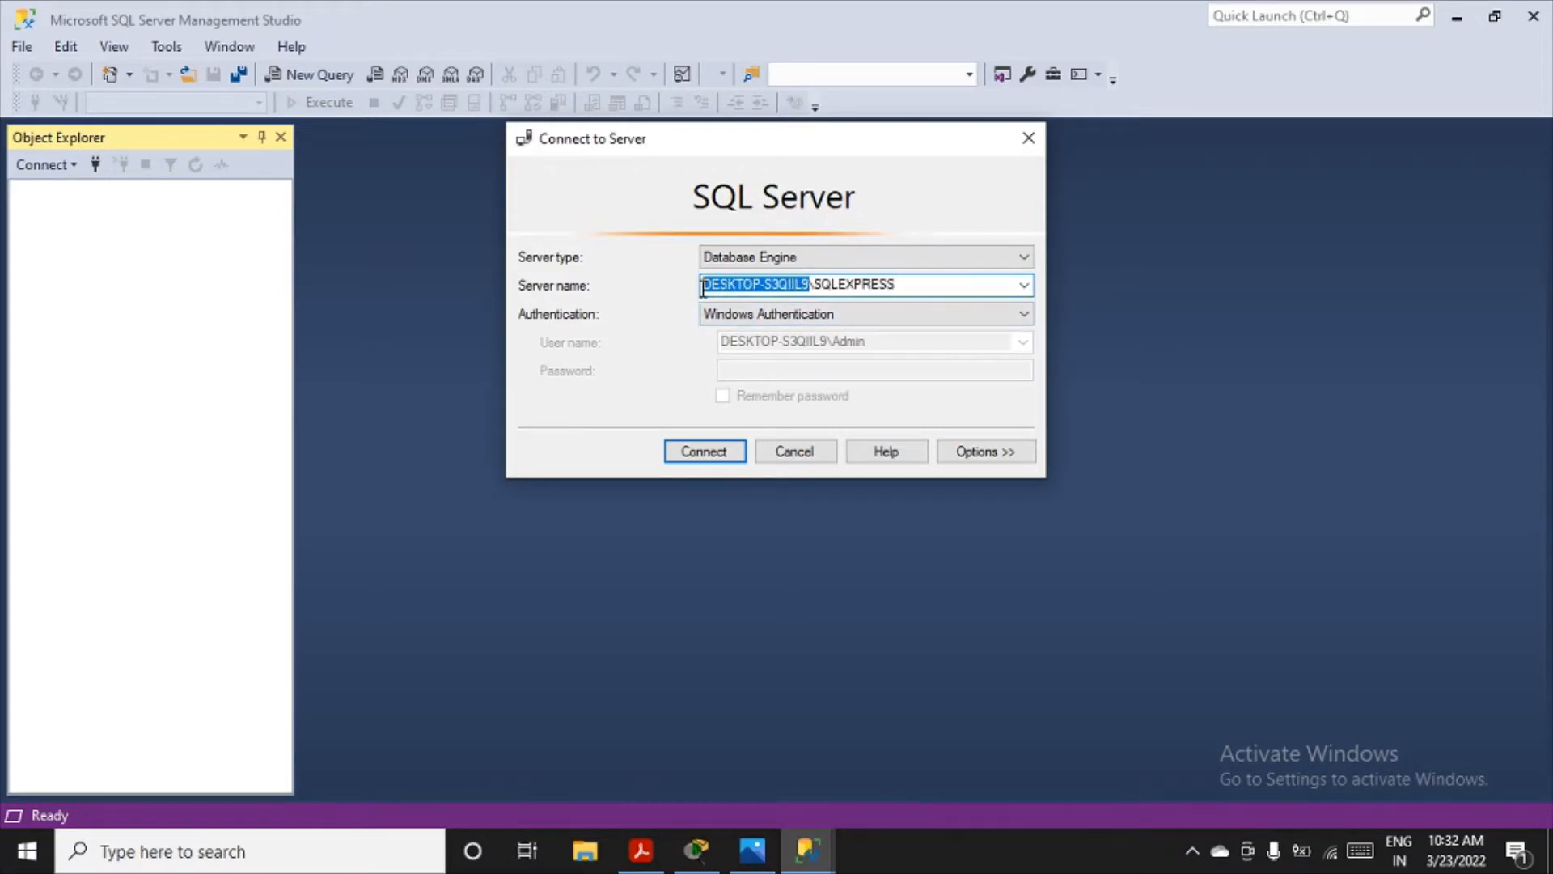
double_click(833, 285)
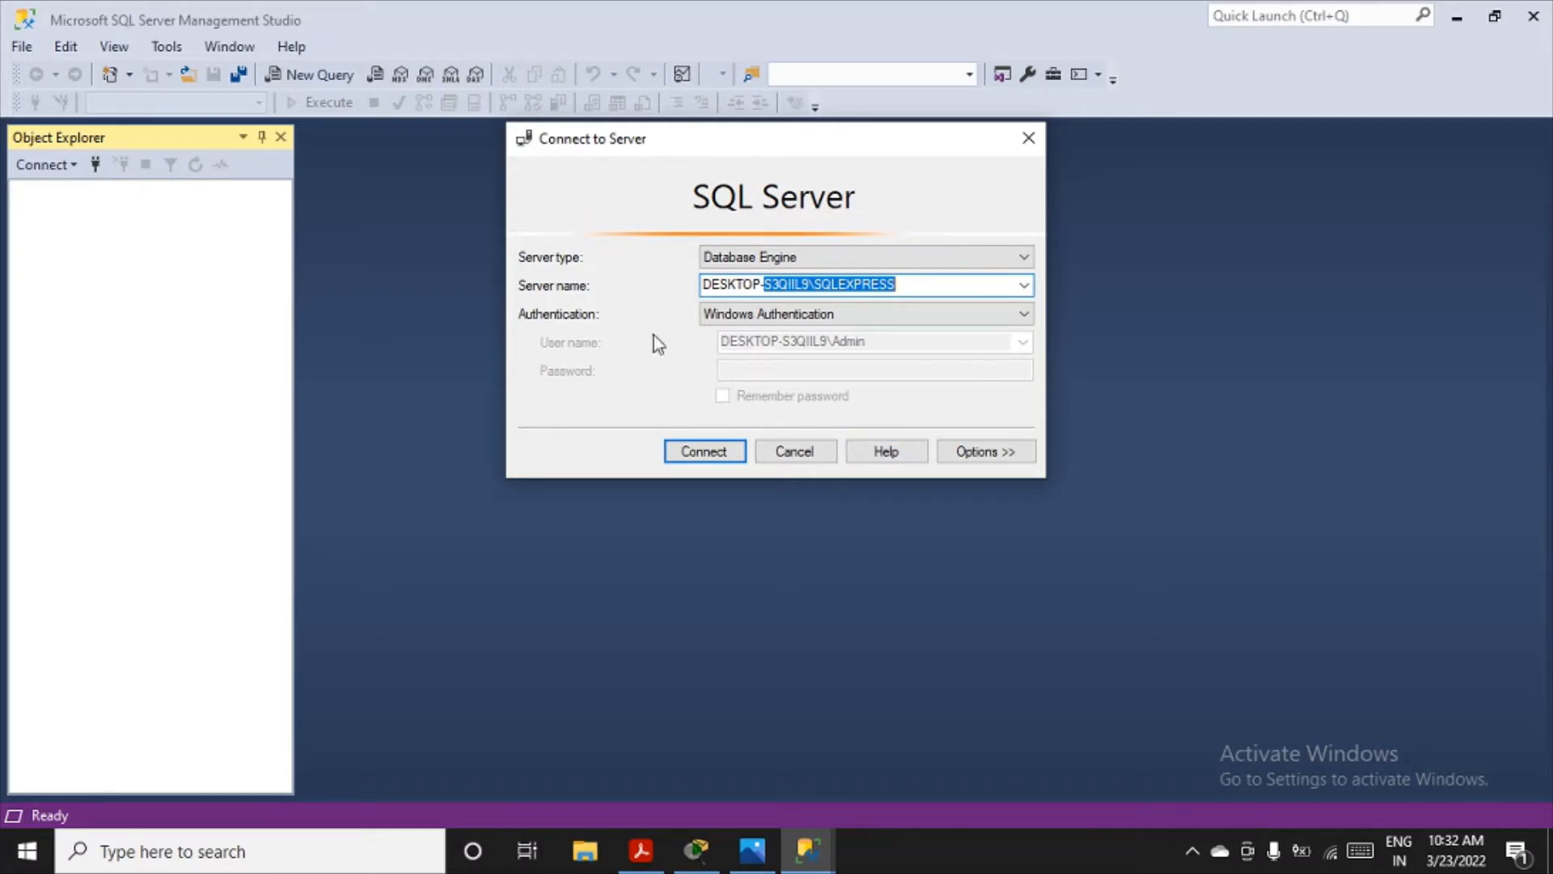
click(957, 320)
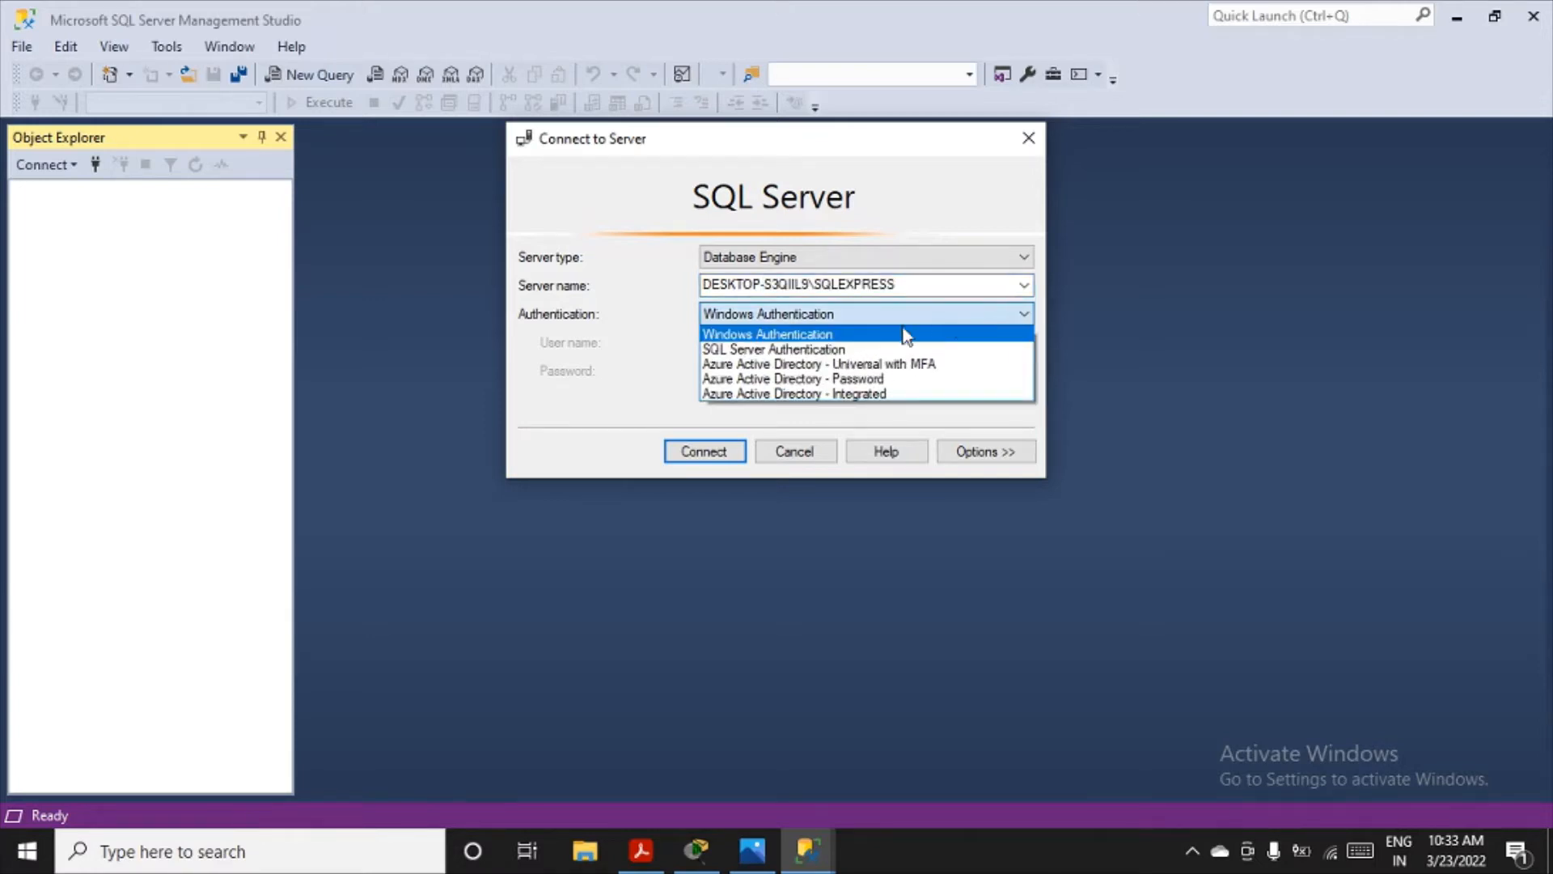
click(770, 349)
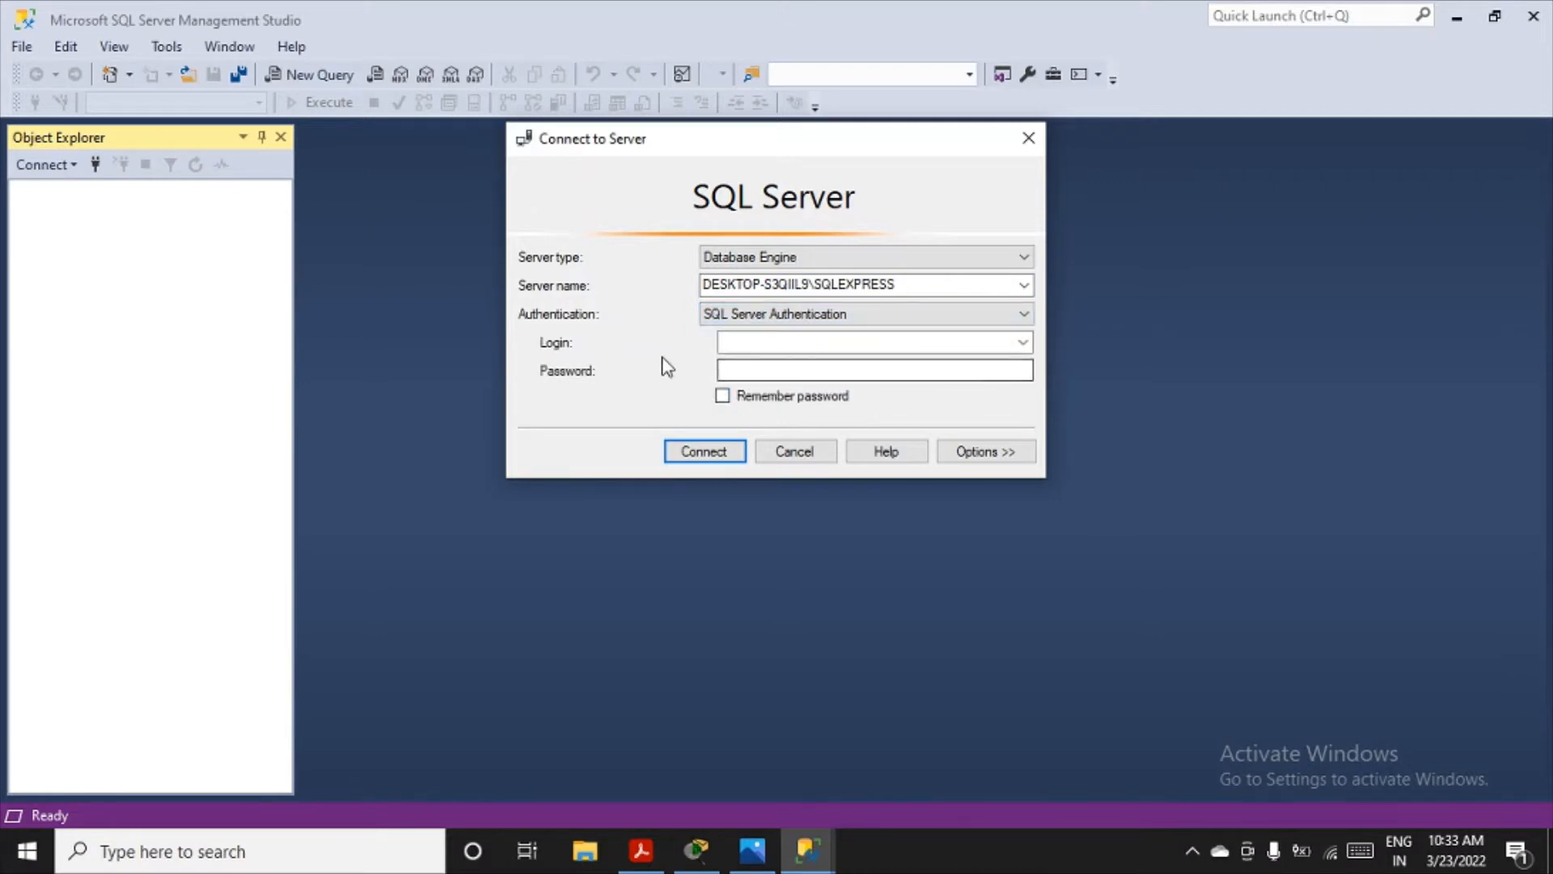
click(771, 368)
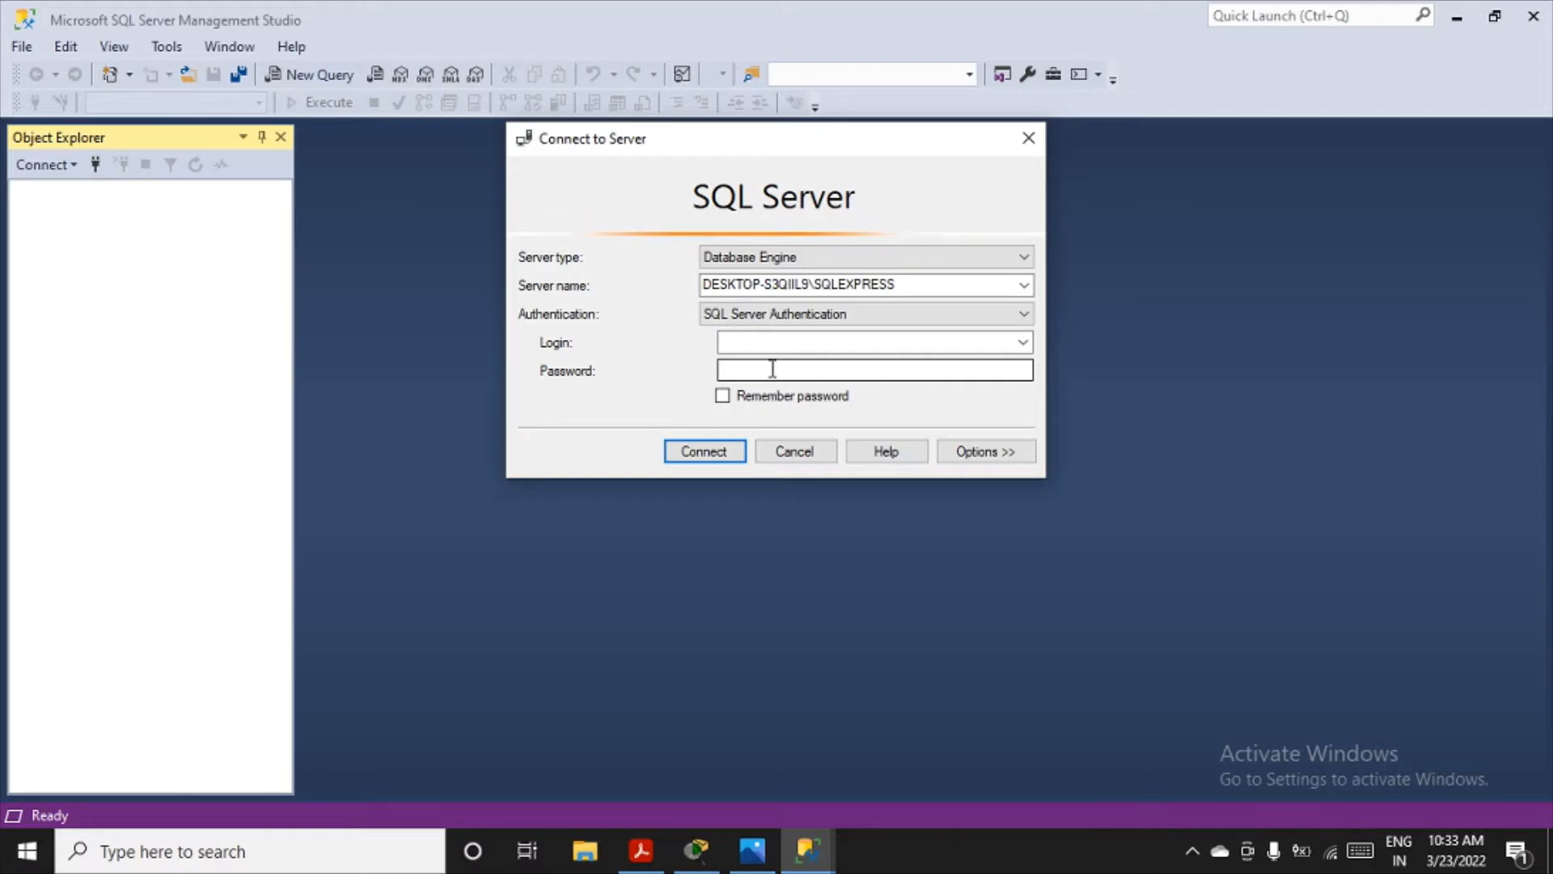
- Connect to the SQLEXPRESS server with Windows Authentication and expand its Databases and System Databases folders
click(853, 314)
click(767, 334)
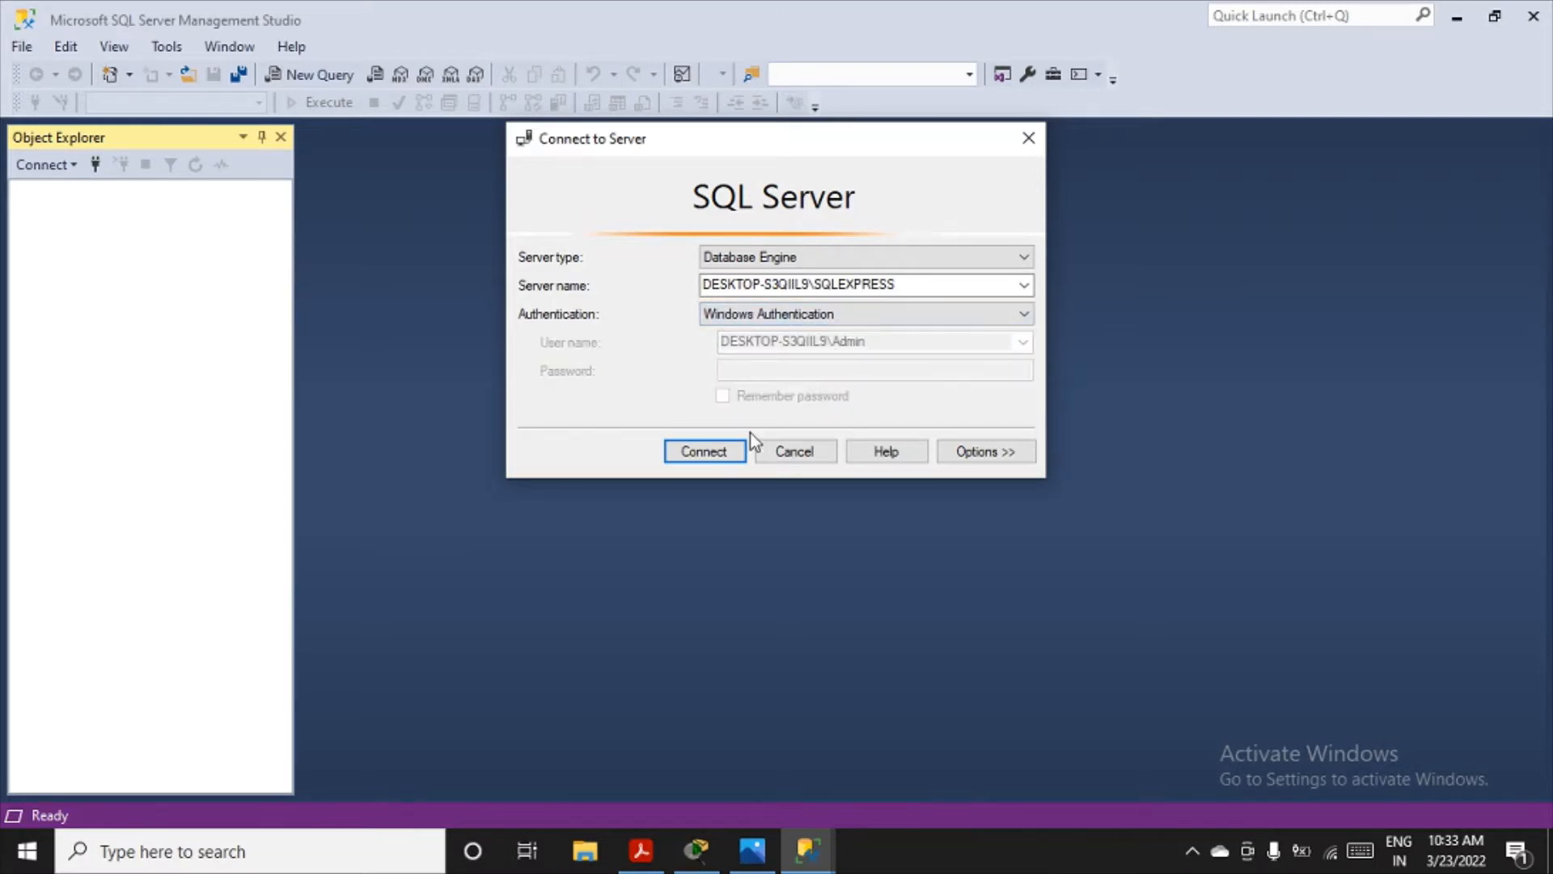
click(709, 458)
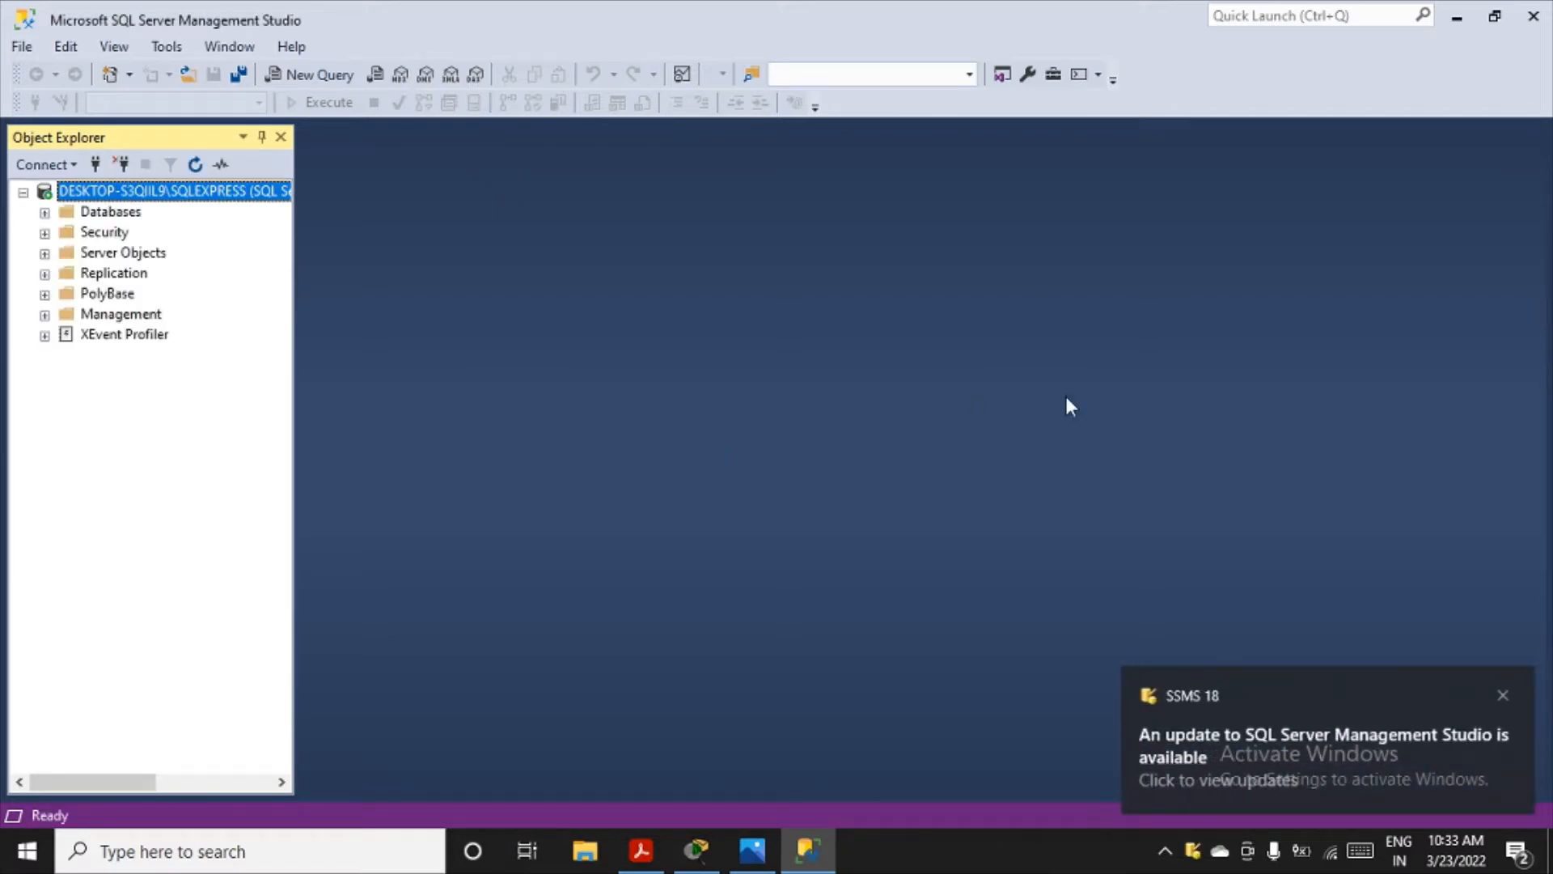
click(1502, 696)
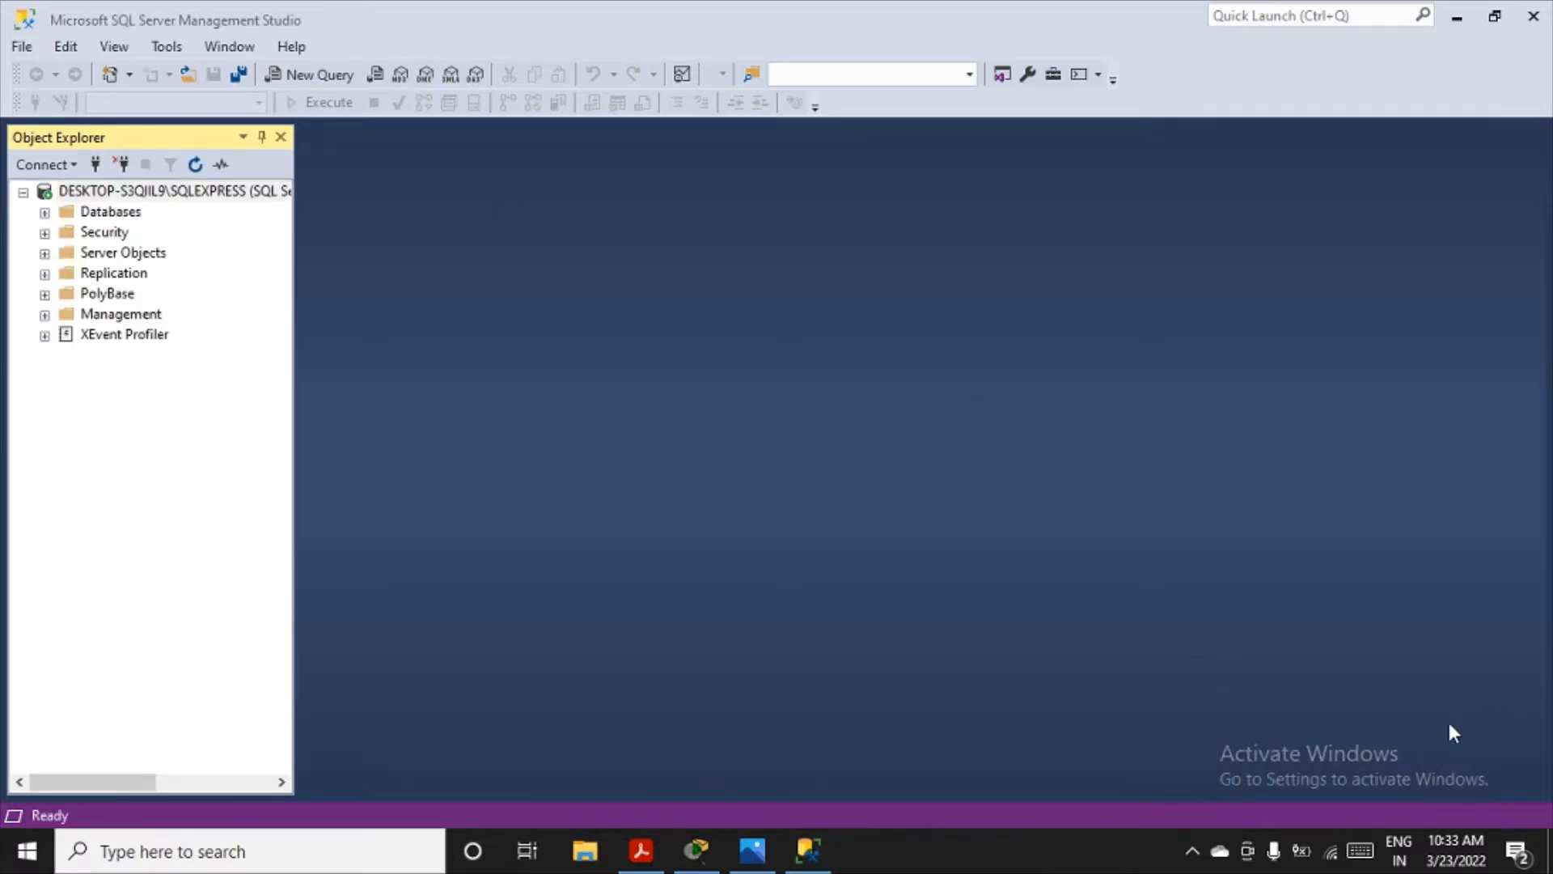
click(44, 213)
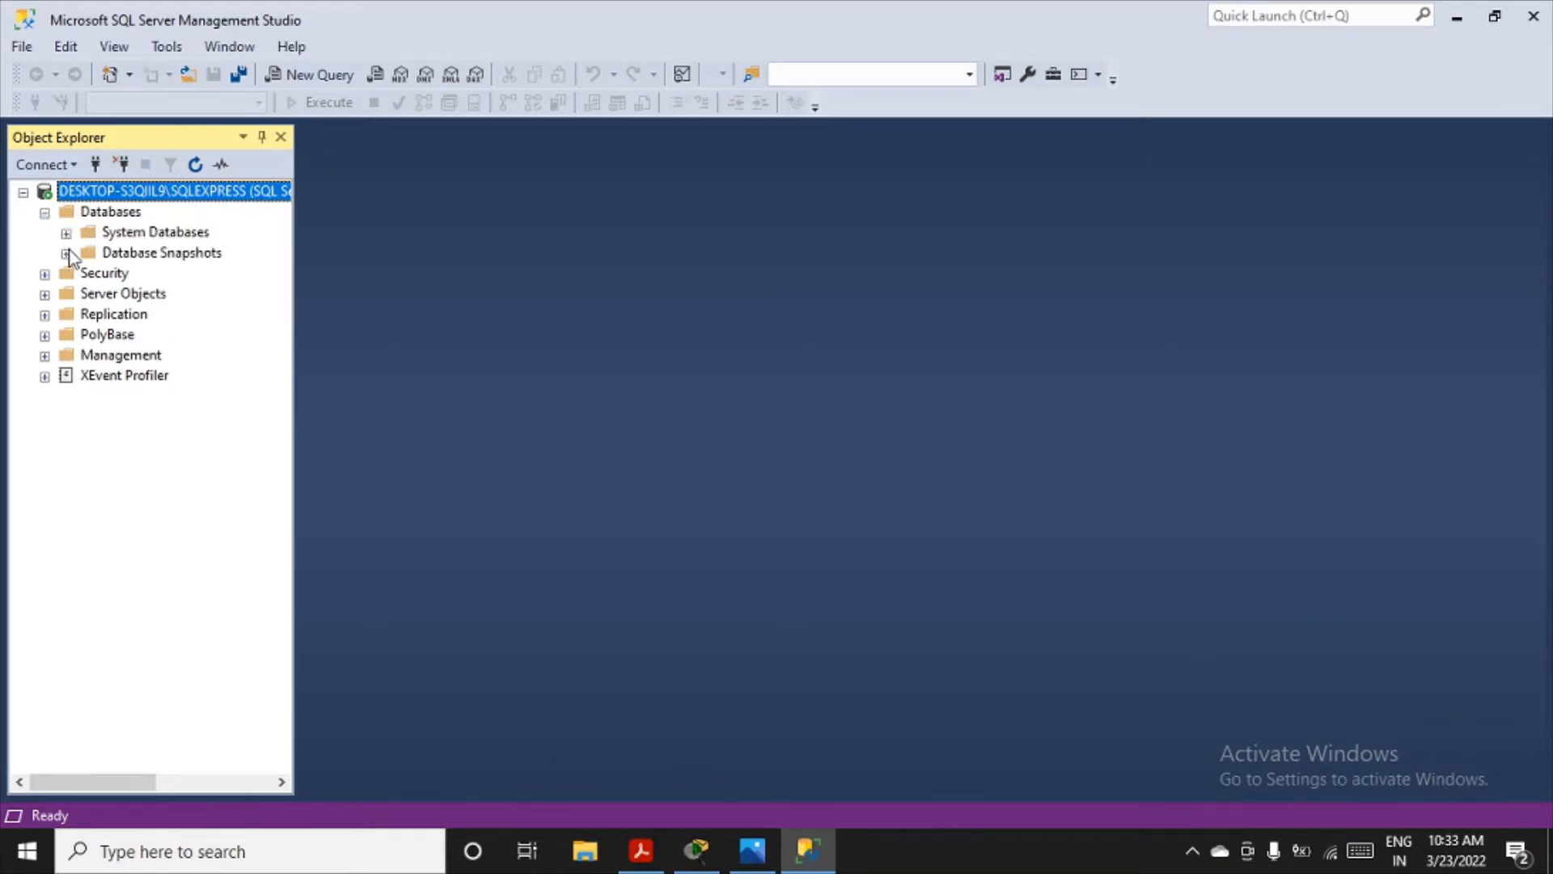
click(66, 233)
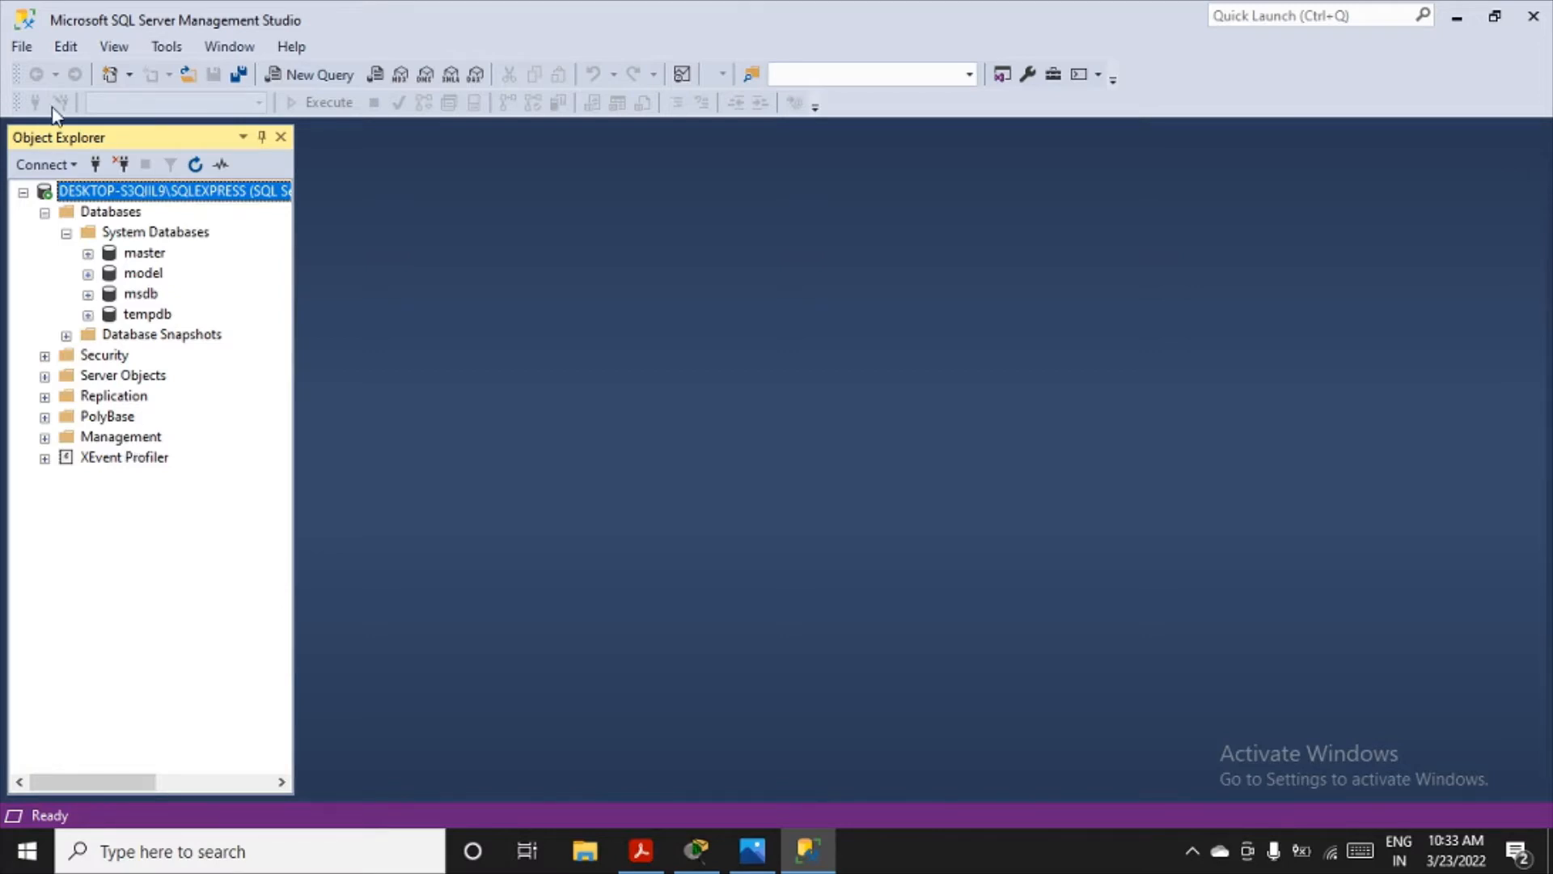
- Create a new database named YOGA_DB on the connected server, keeping the default owner and file settings
click(111, 215)
right_click(111, 217)
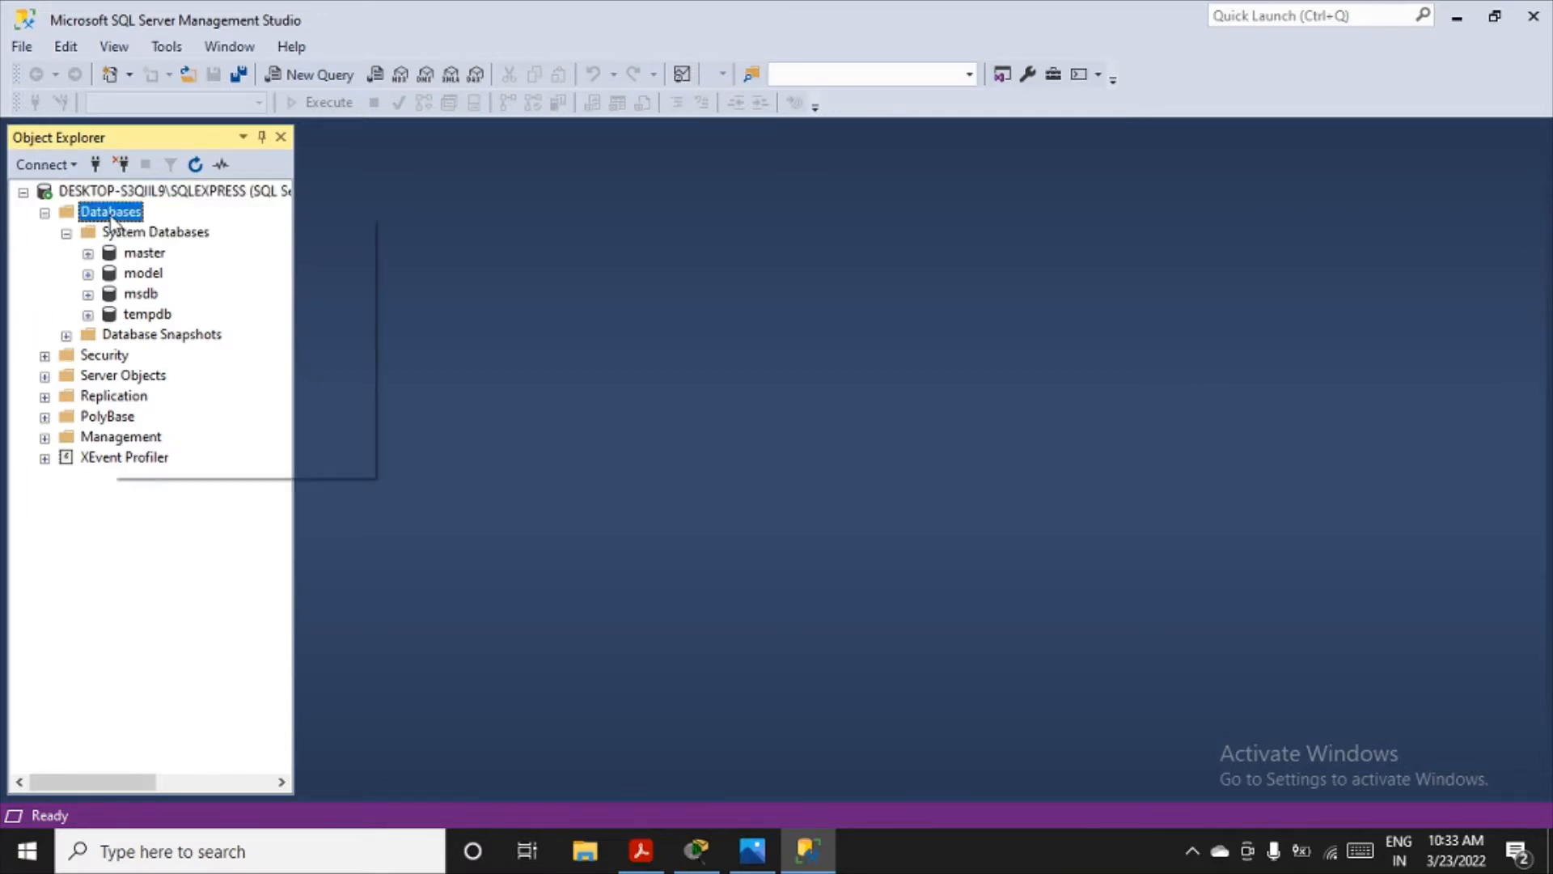
click(173, 232)
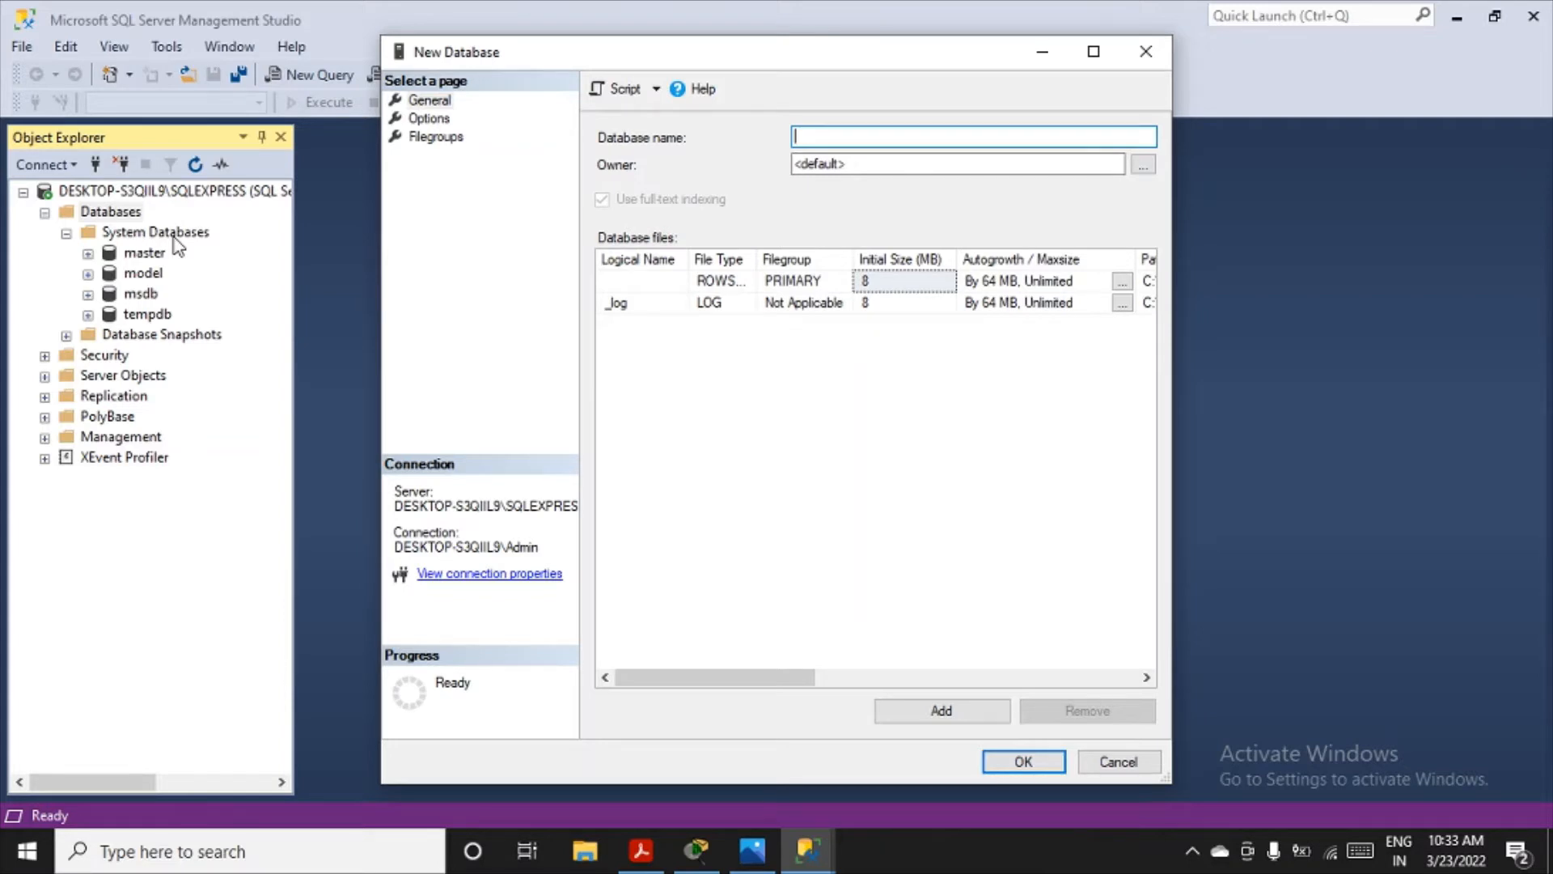
text(YOGA)
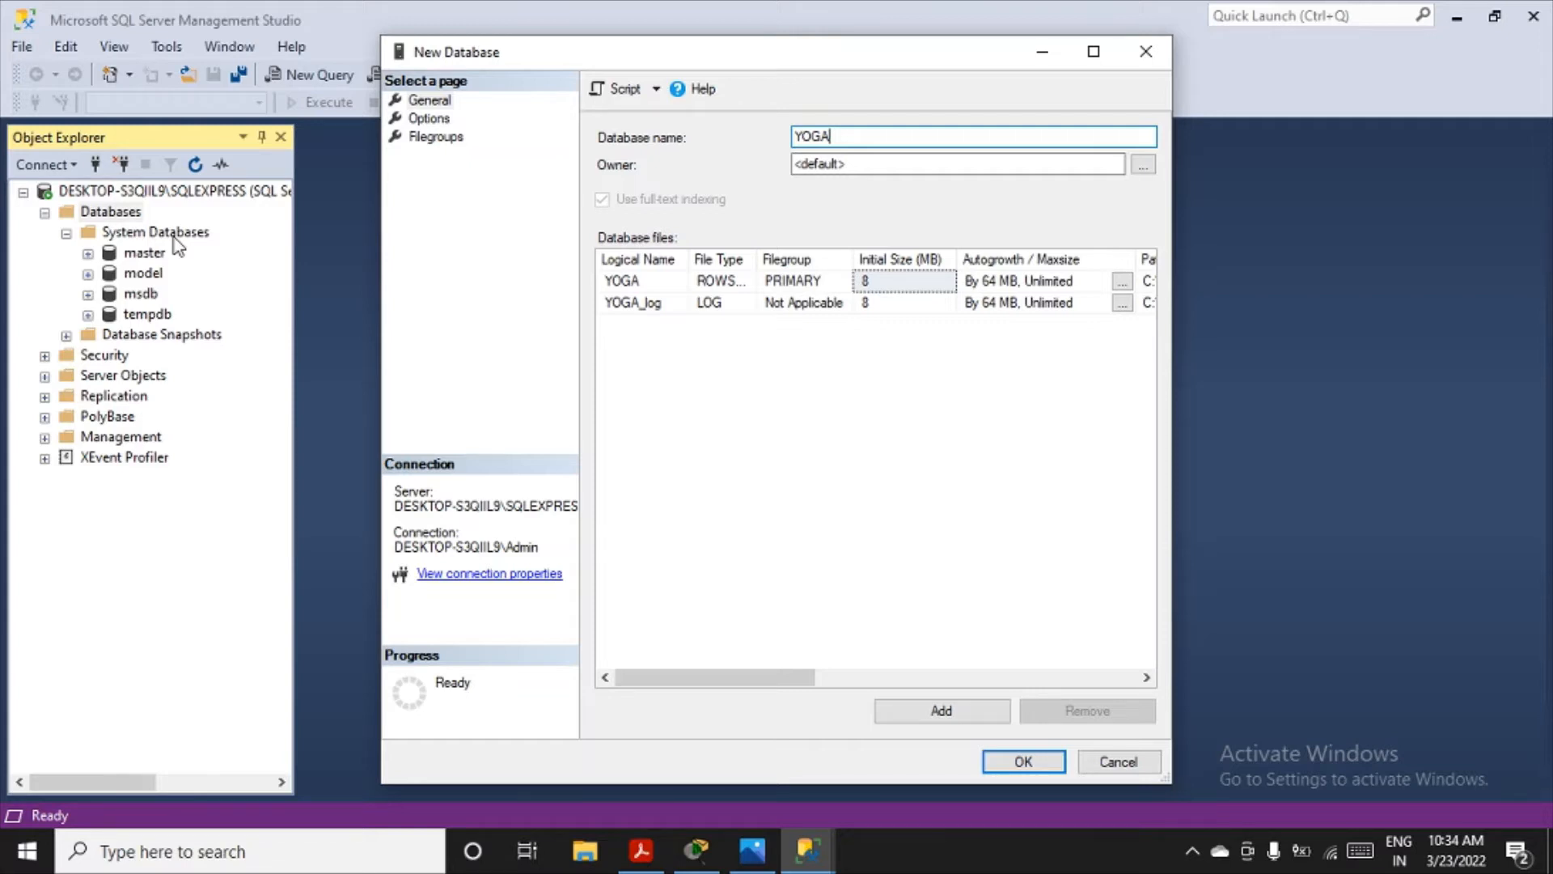
text(B)
key(BackSpace)
key(BackSpace)
text(A_B)
key(Left)
text(D)
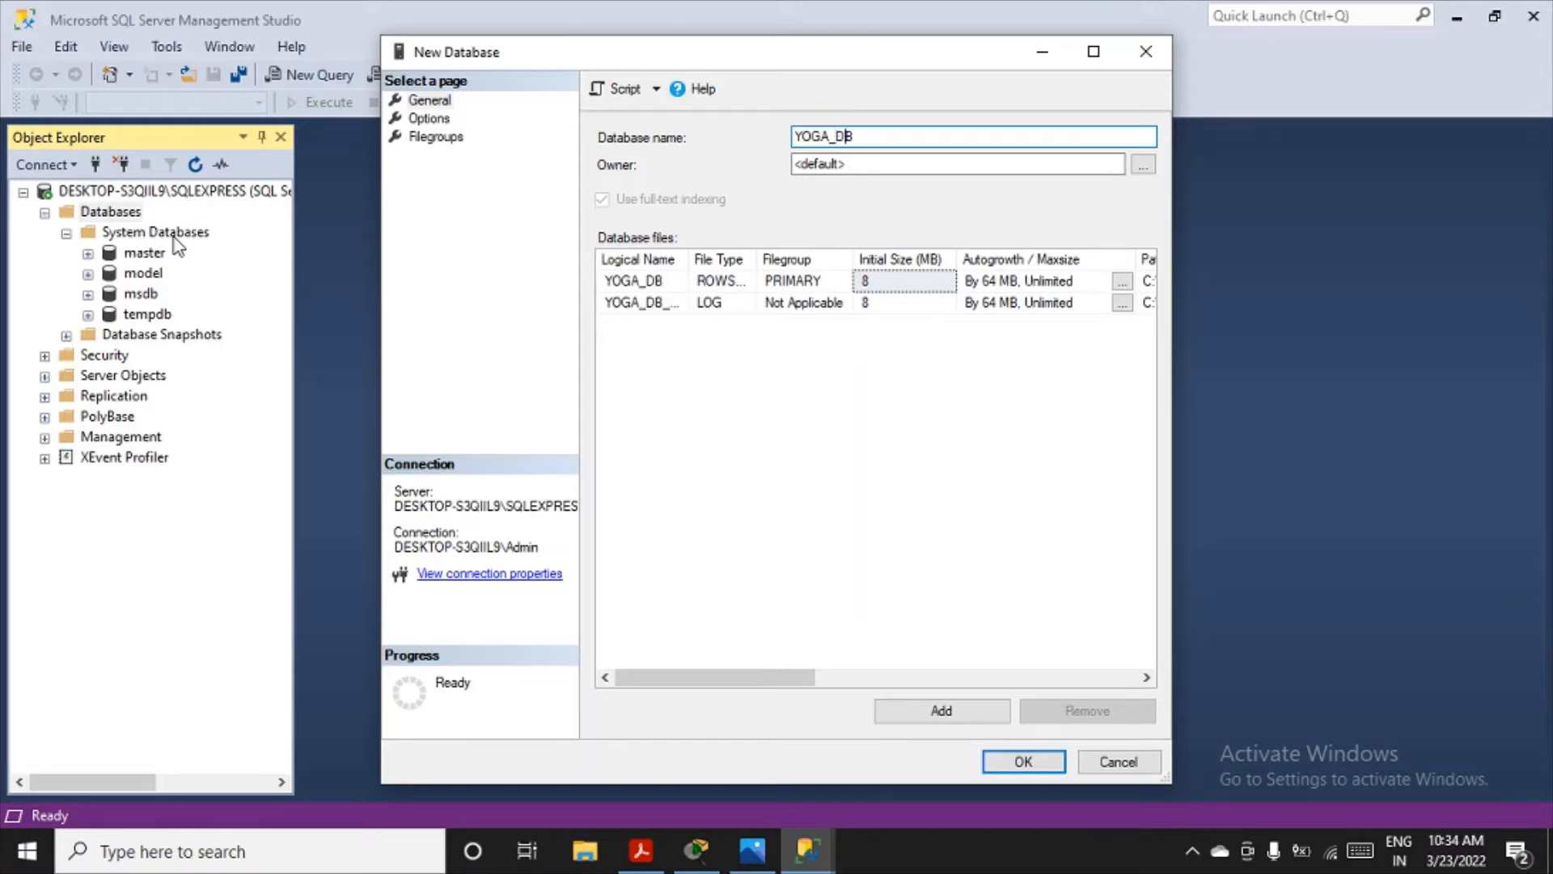
click(1036, 764)
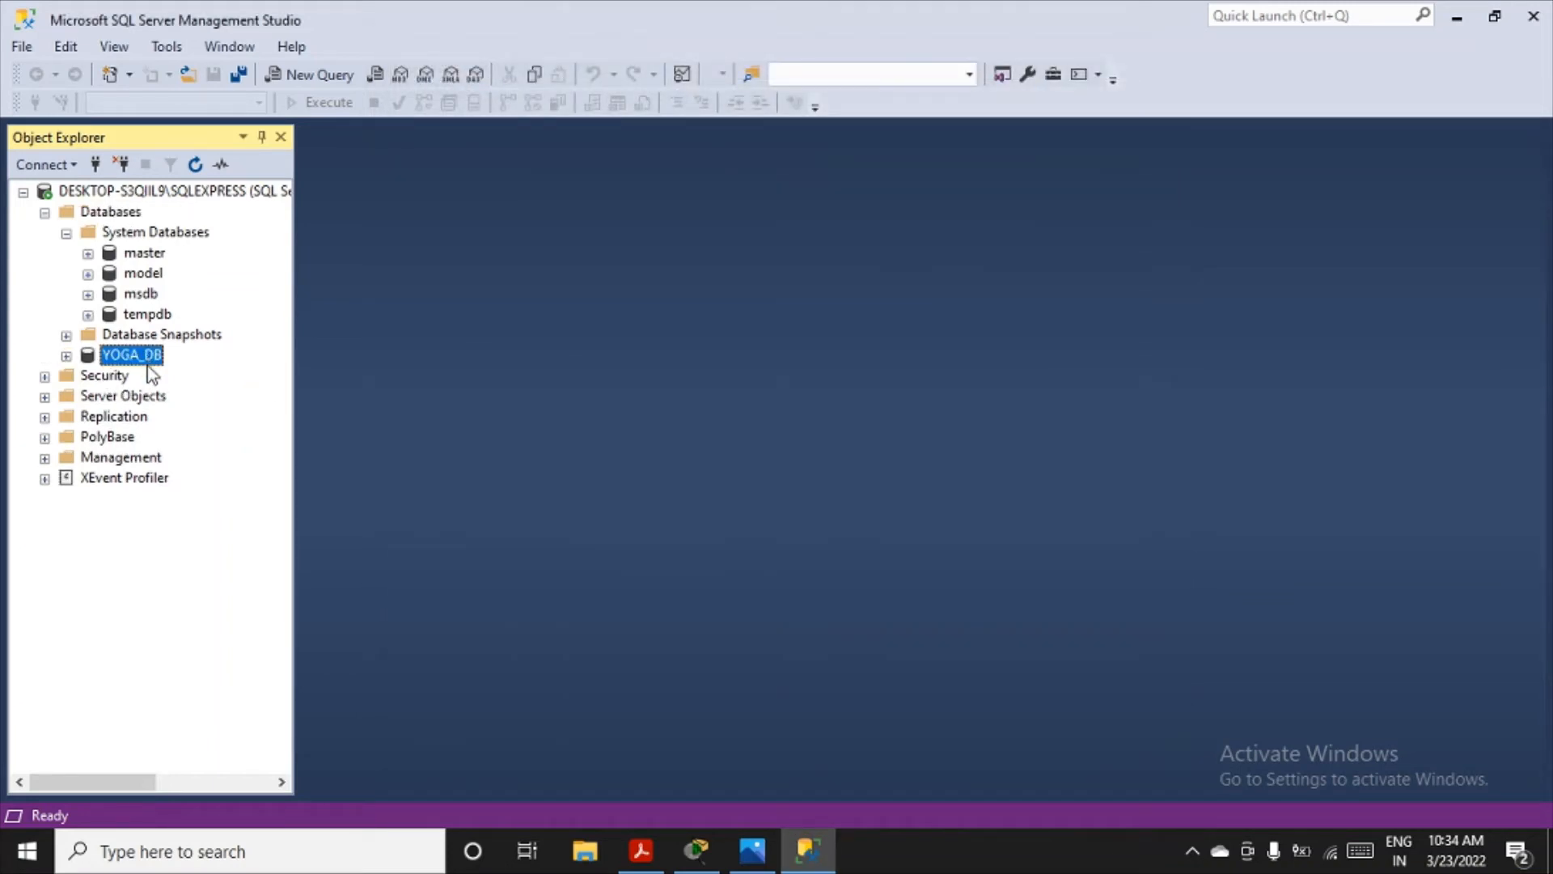
- Expand YOGA_DB and its Tables folder and start designing a new table there
click(66, 356)
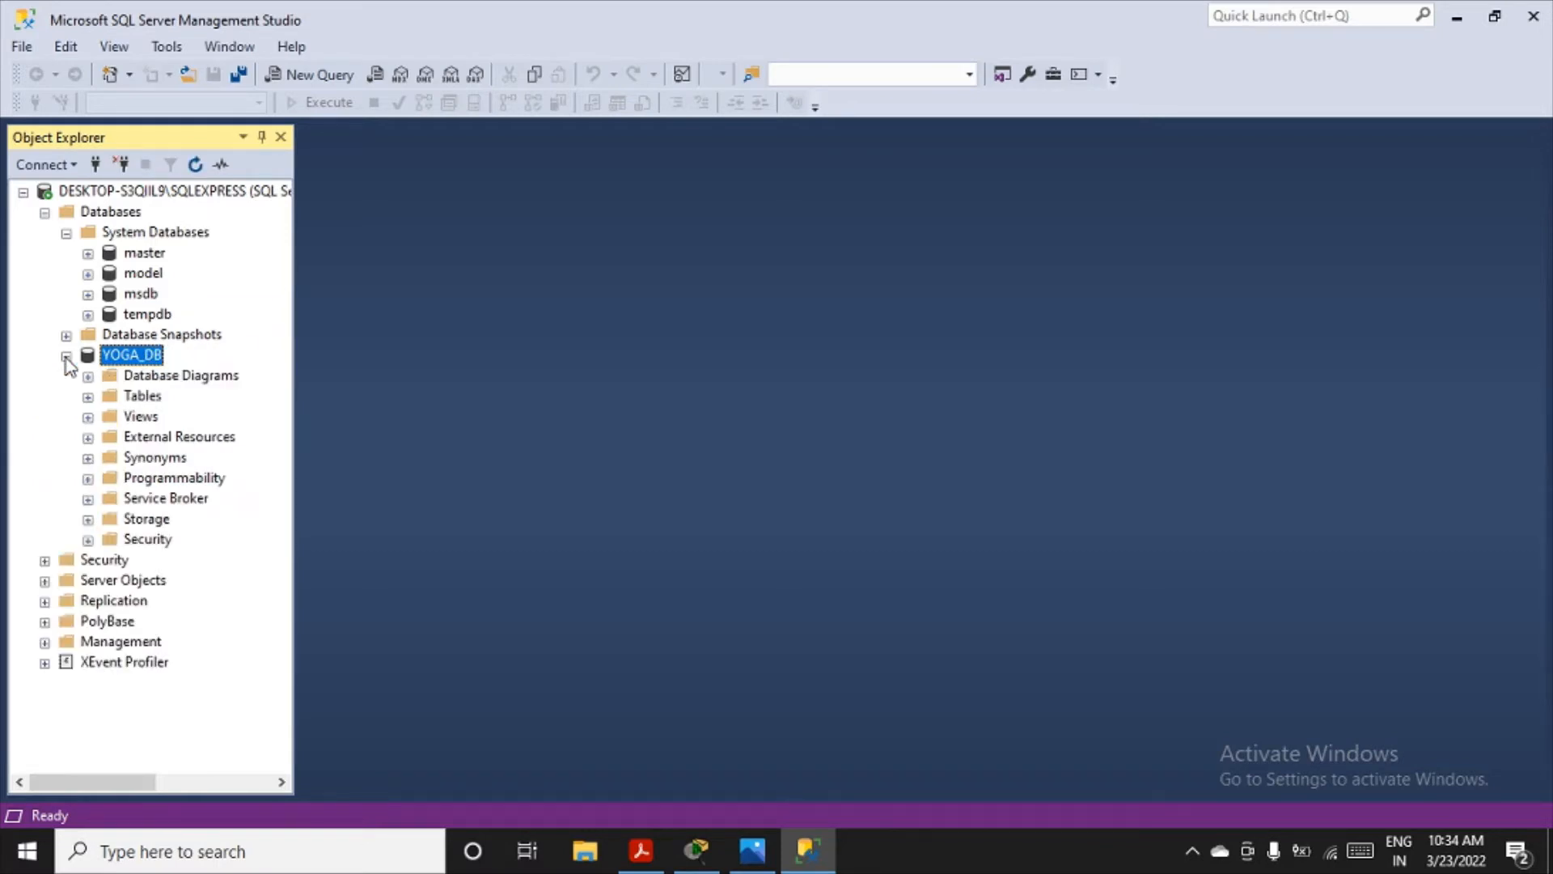
click(88, 396)
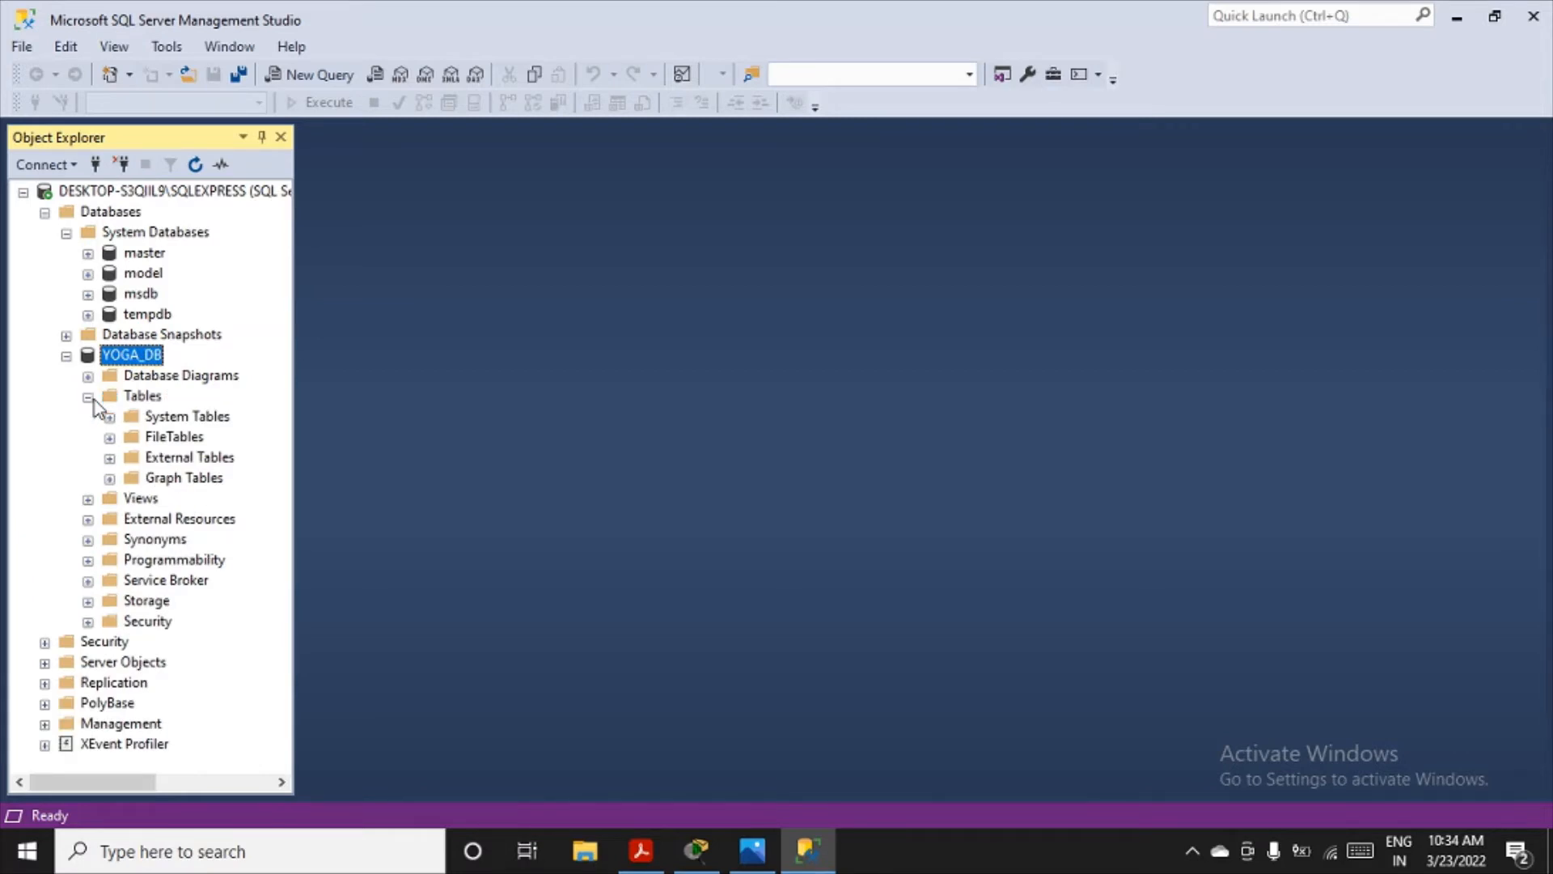
click(144, 397)
right_click(147, 397)
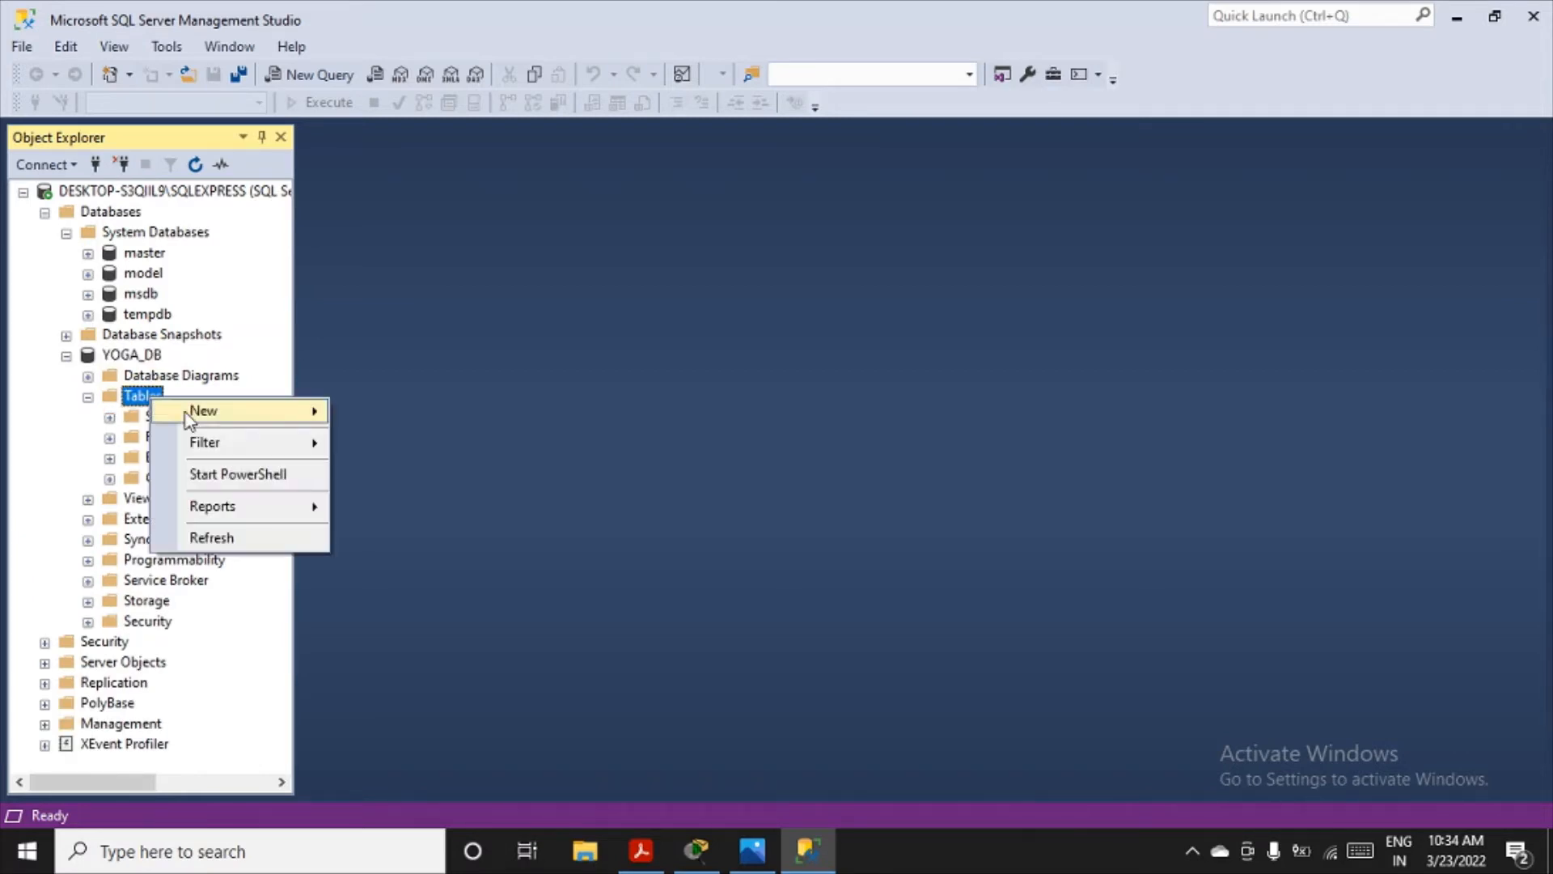
mouse_move(189, 418)
click(401, 414)
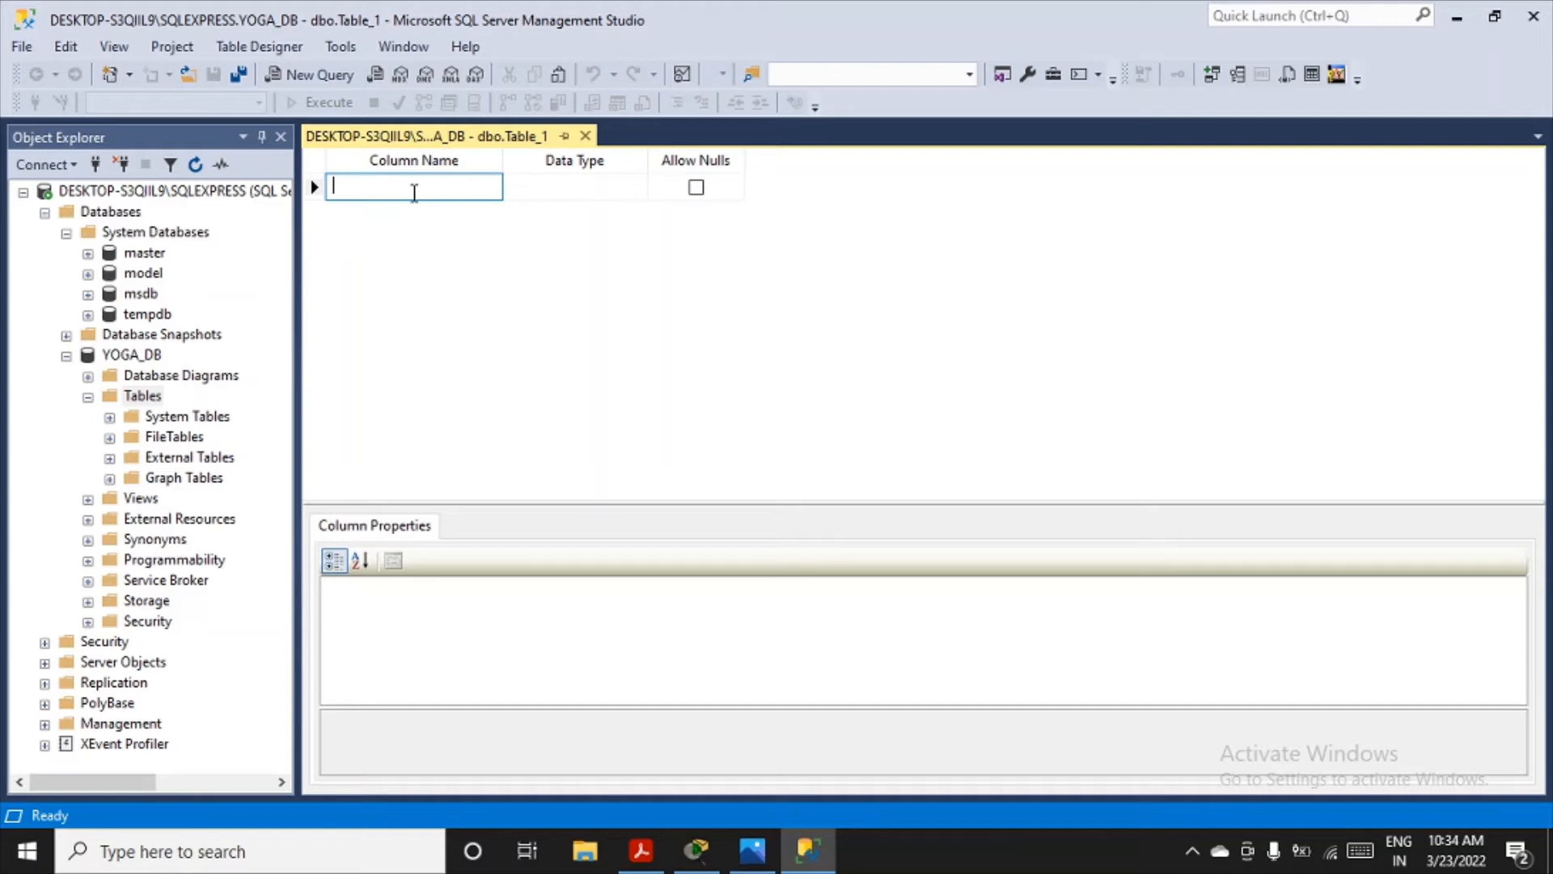
- Define the first column of the new table as userid with data type int, not allowing nulls
text(user)
text(id)
click(571, 192)
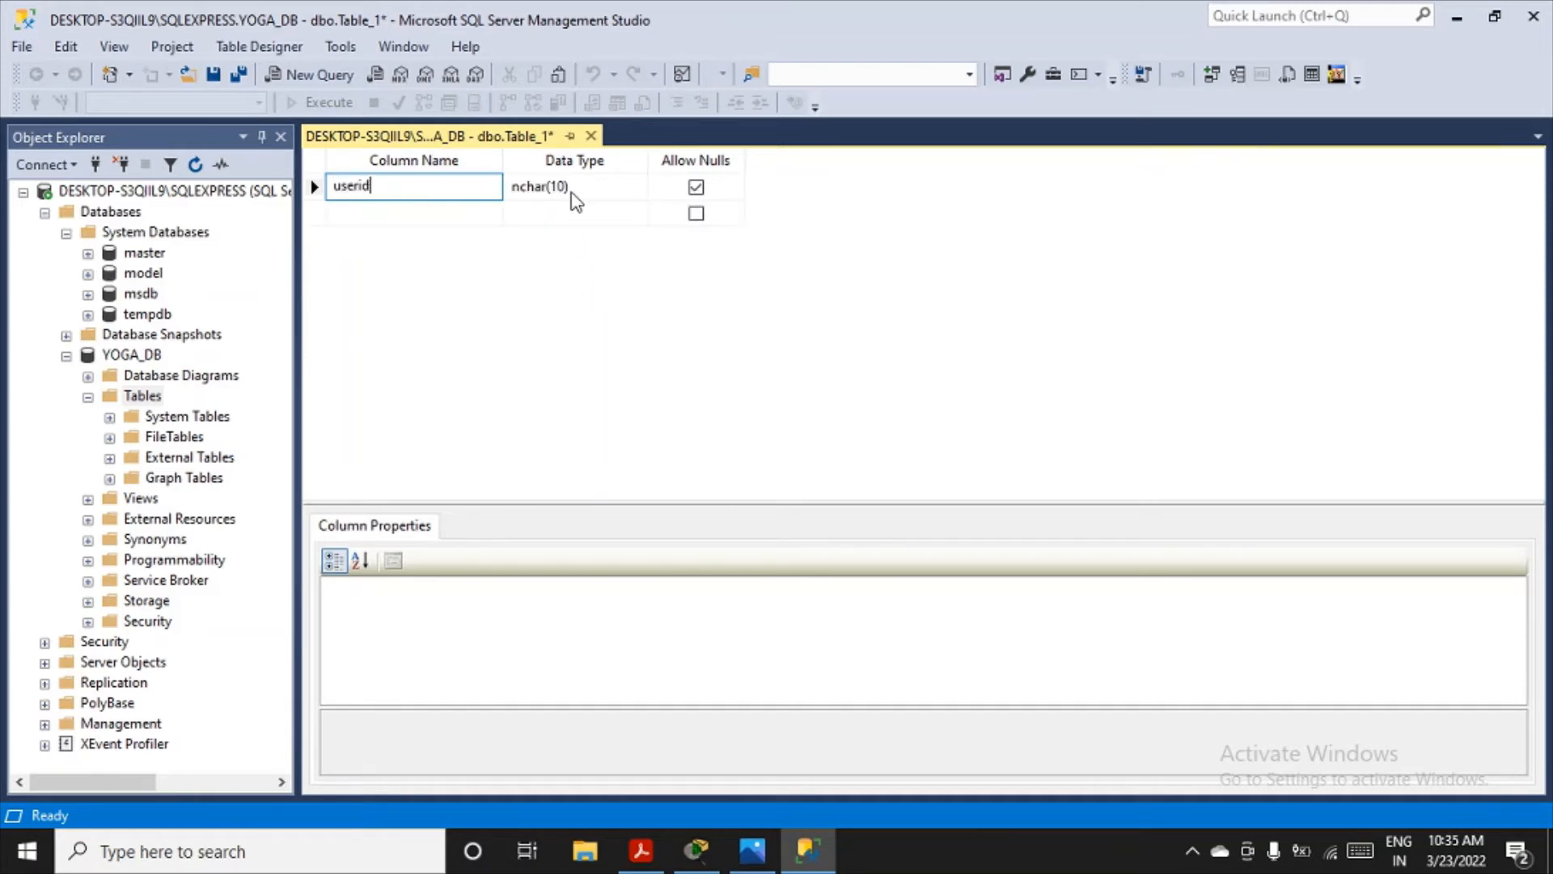
click(638, 185)
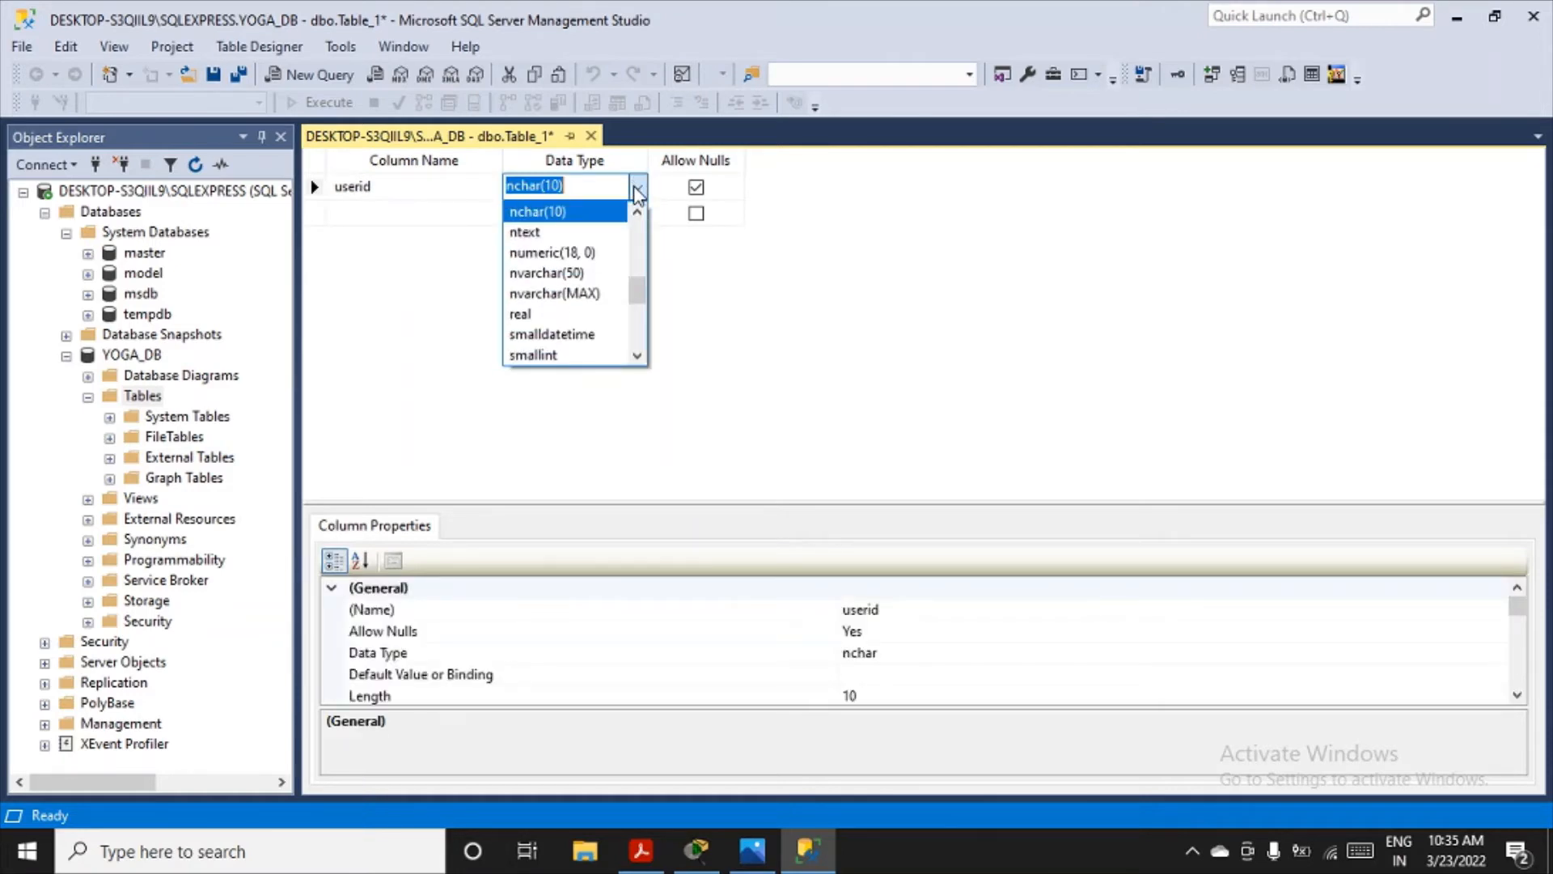
click(641, 324)
click(641, 324)
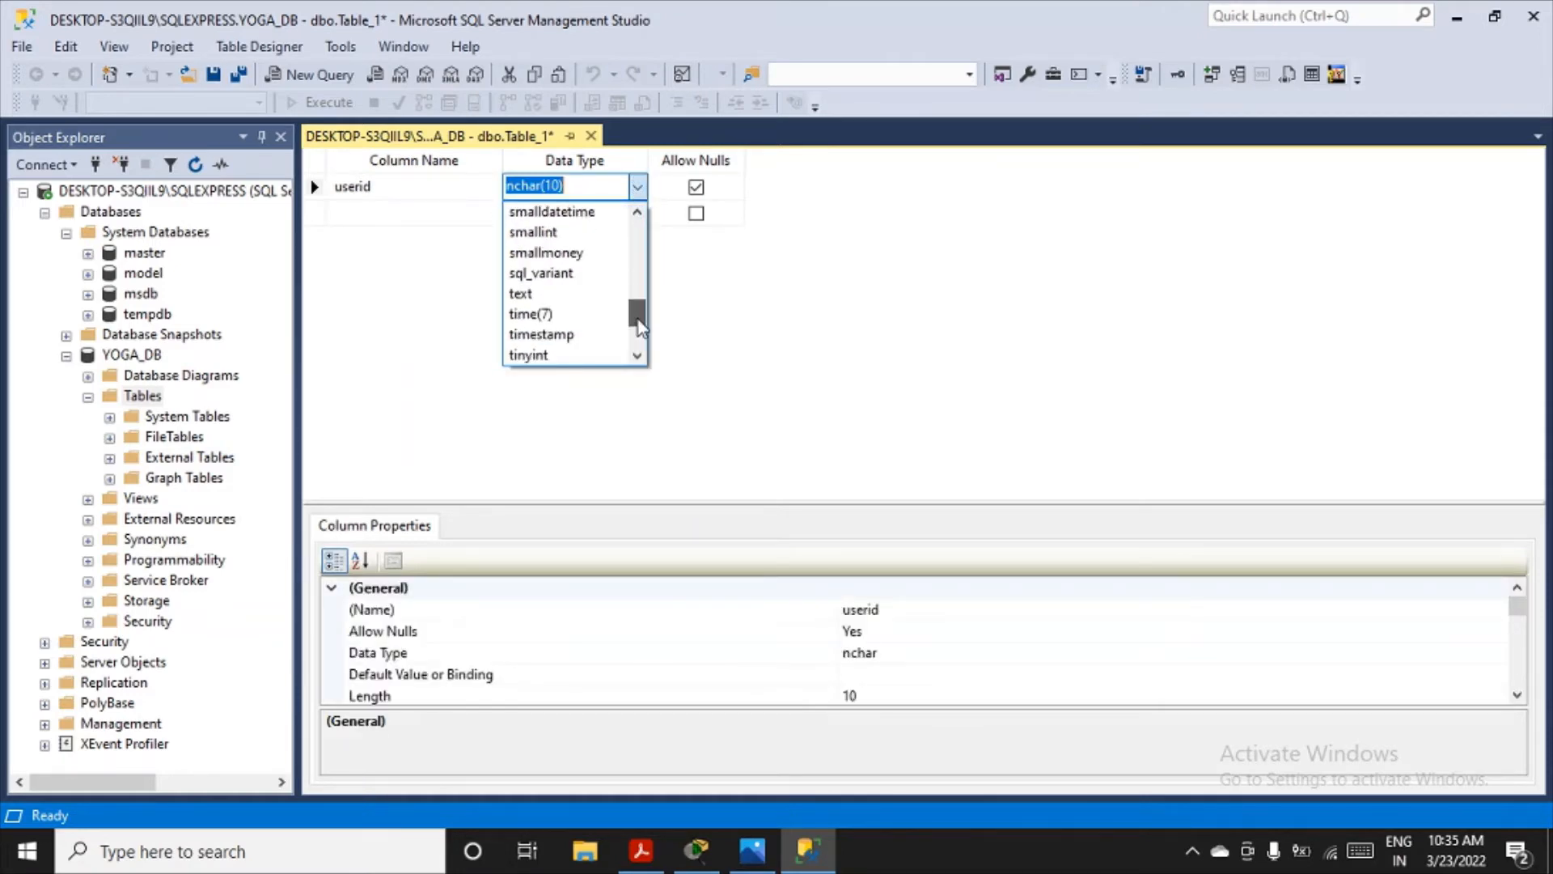
mouse_move(637, 322)
mouse_down()
mouse_move(638, 351)
mouse_move(638, 251)
mouse_move(636, 291)
mouse_up()
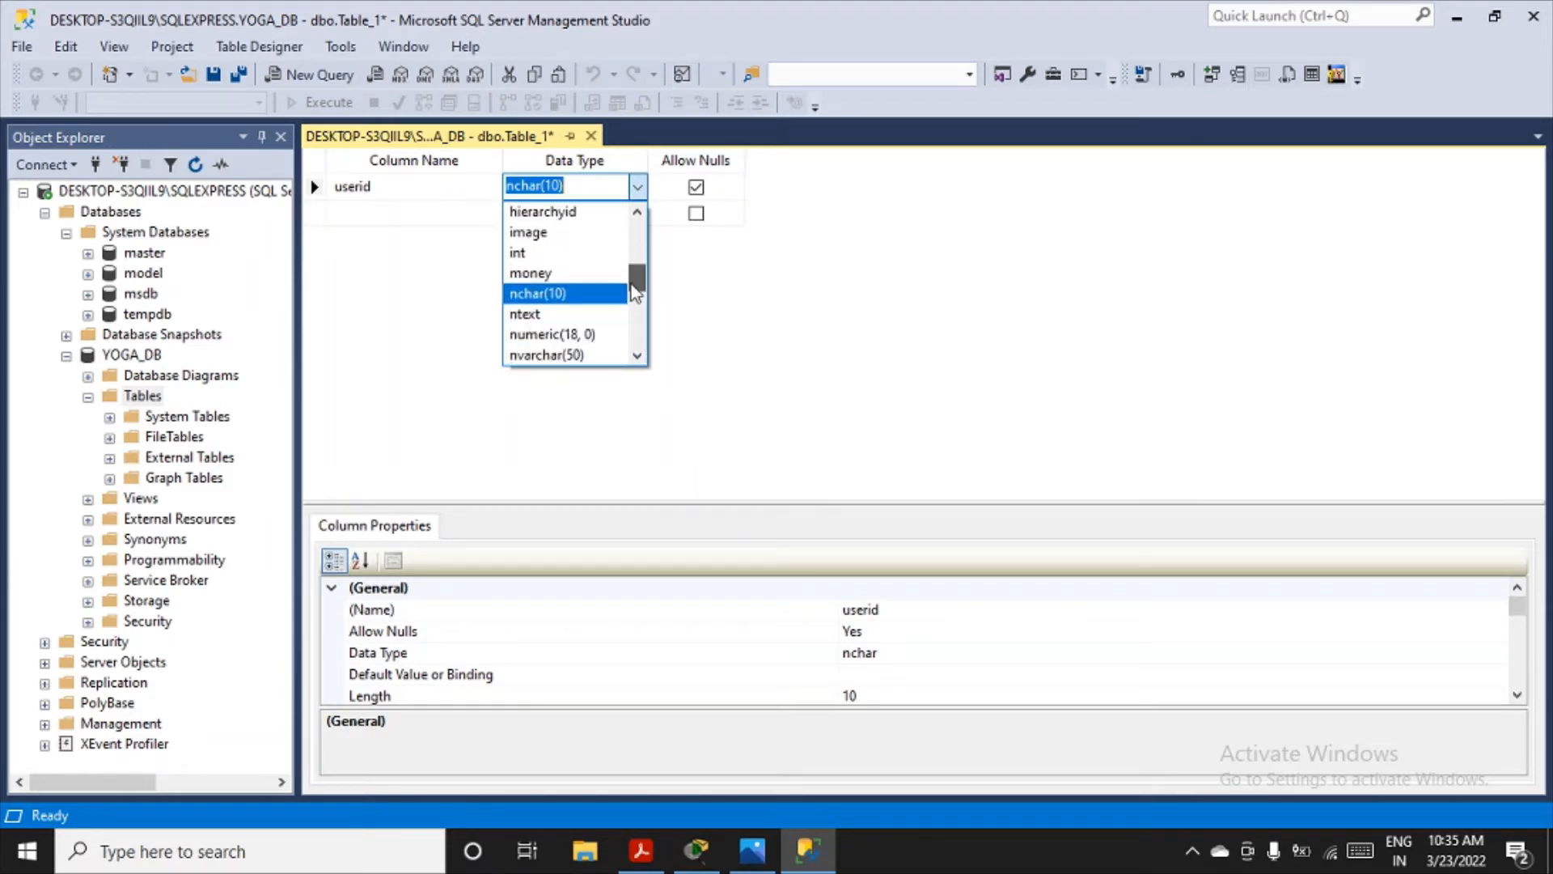
click(581, 256)
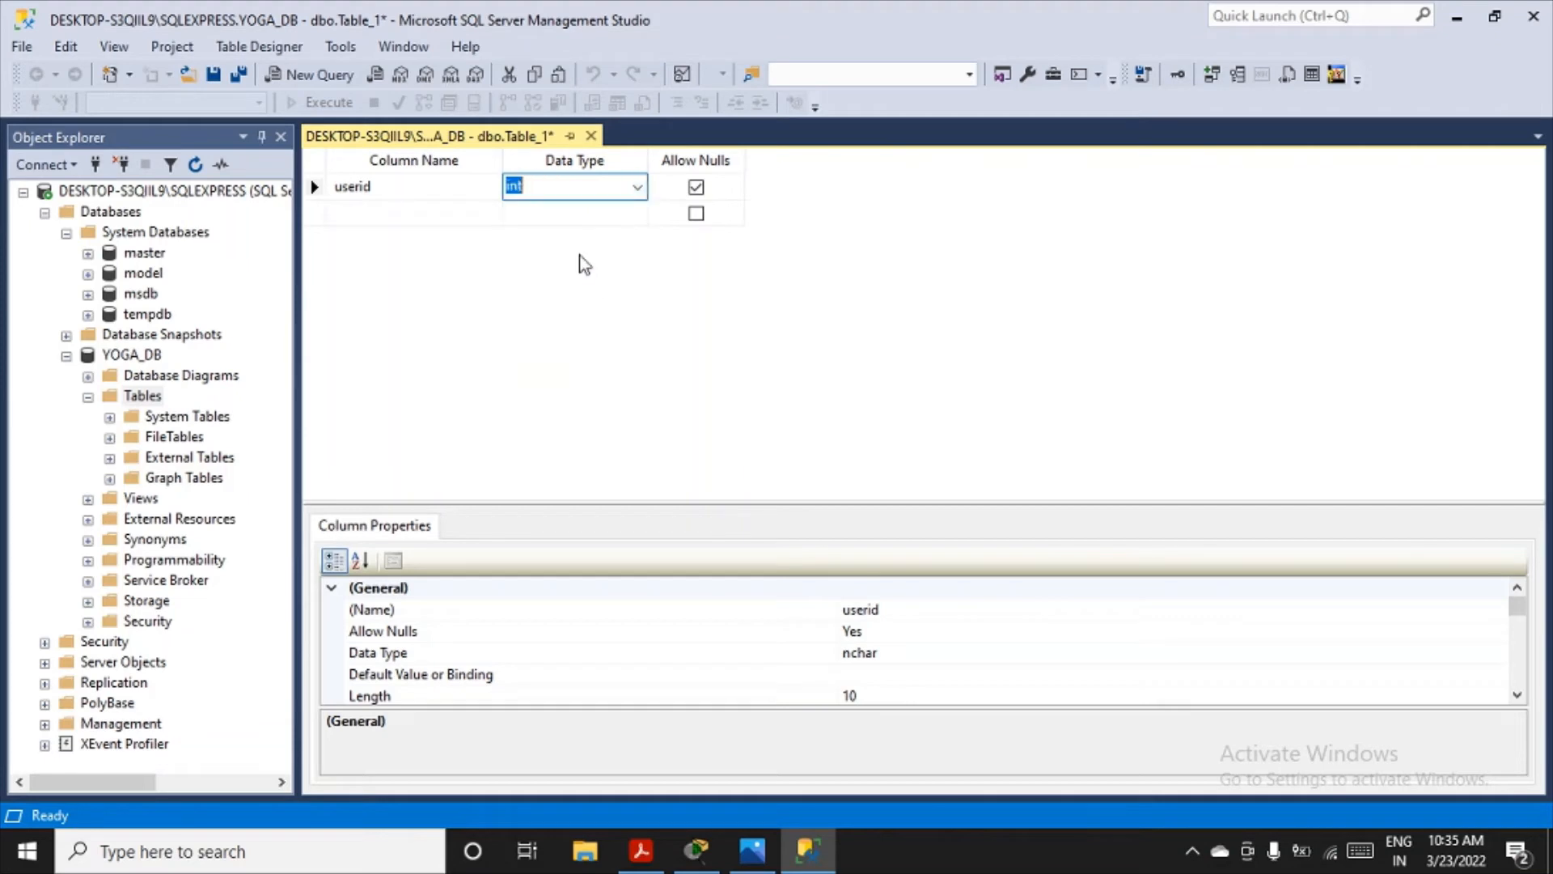
click(695, 189)
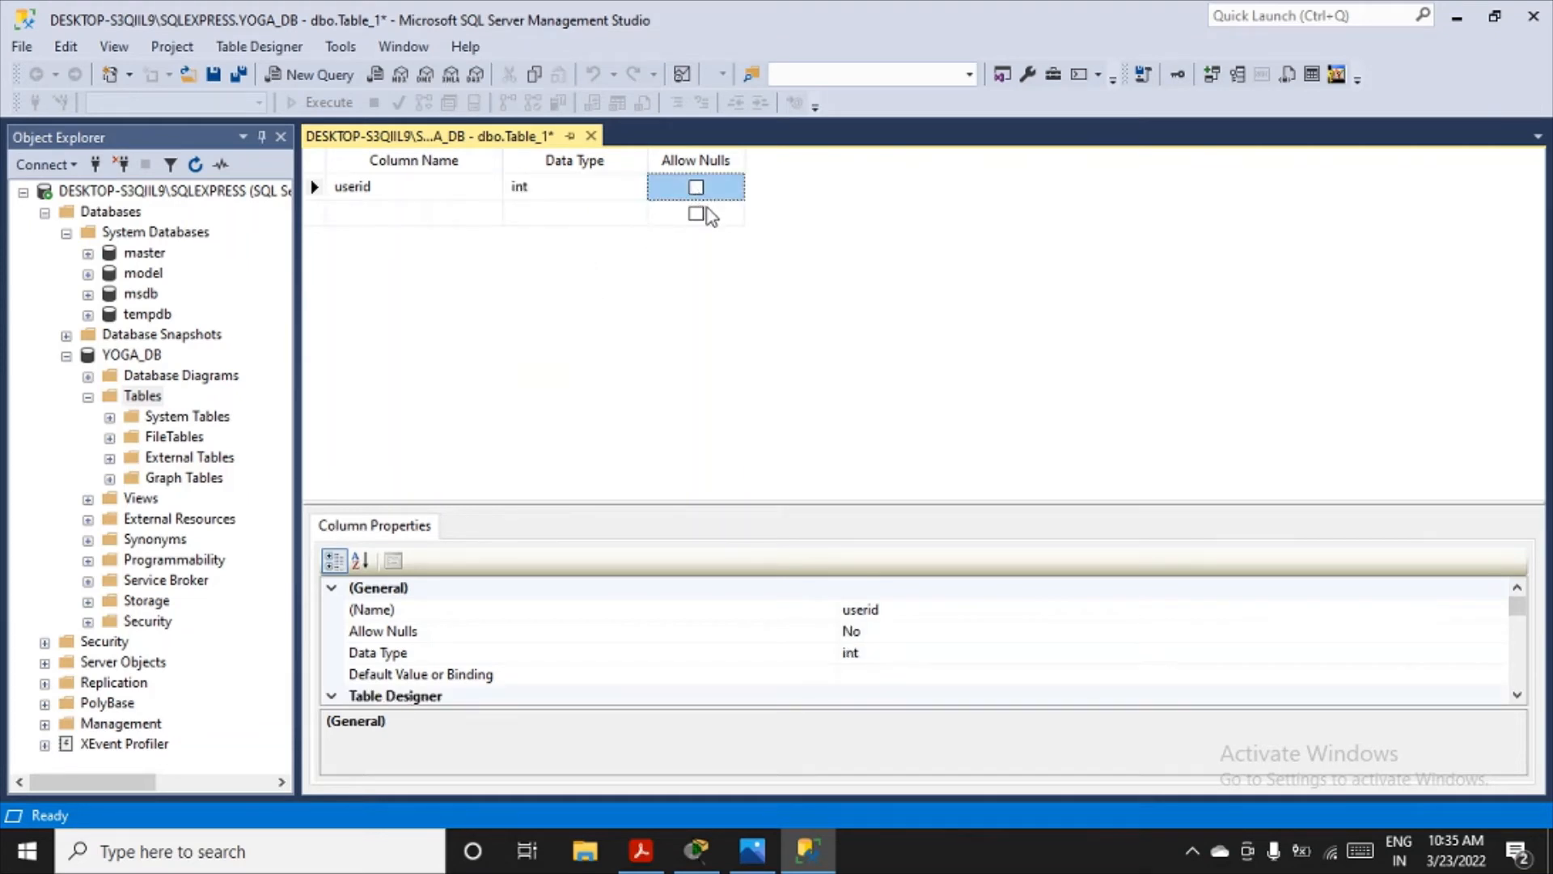
- Add a second column named fname with data type varchar(50), not allowing nulls
click(434, 213)
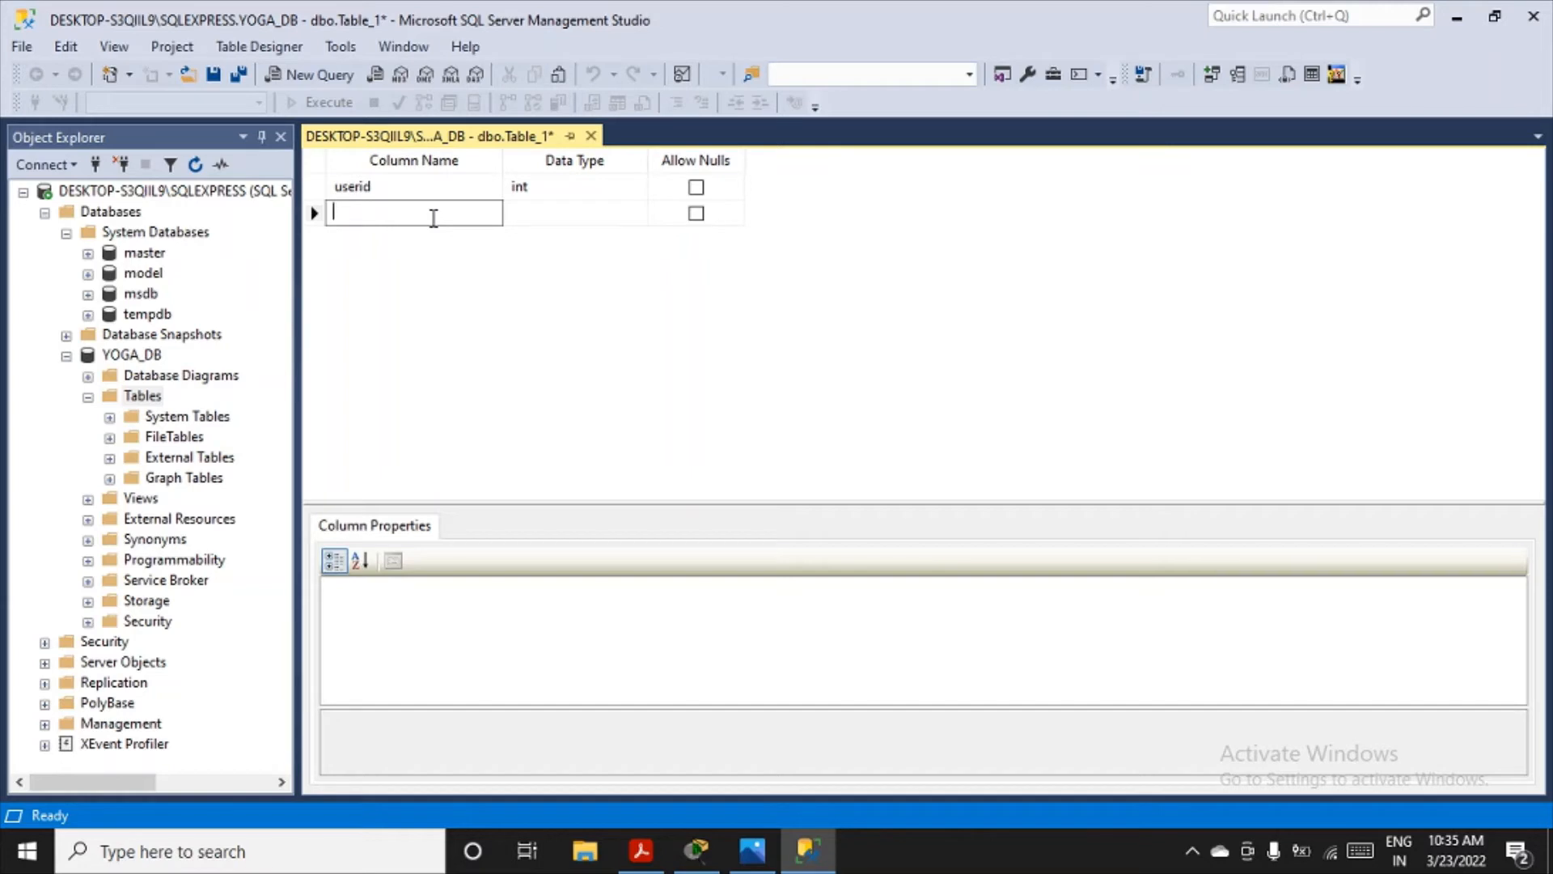
text(fname)
click(596, 215)
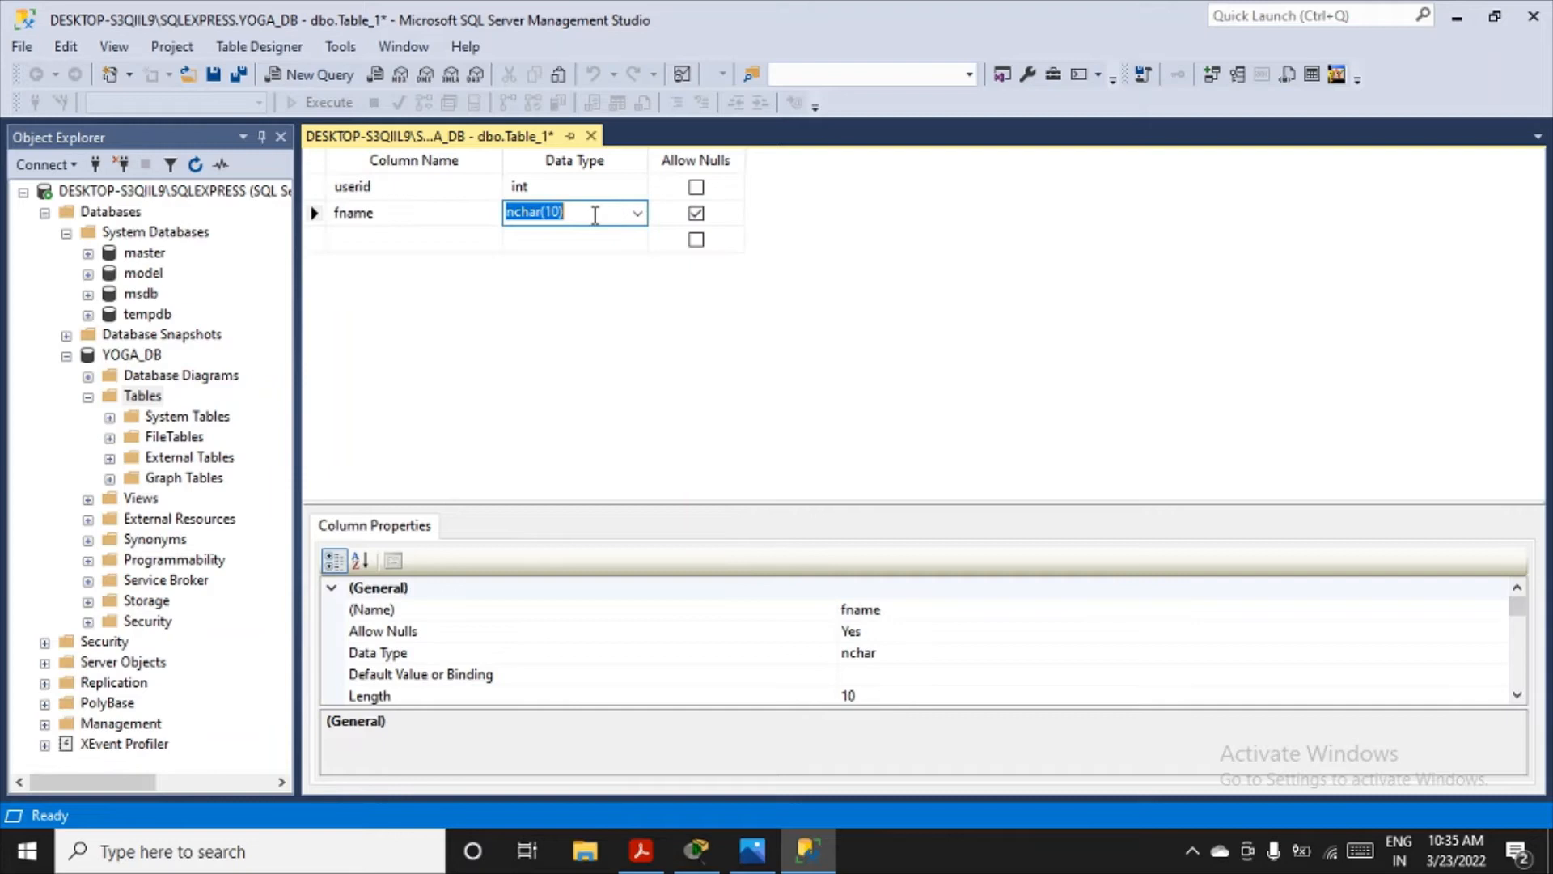
click(638, 212)
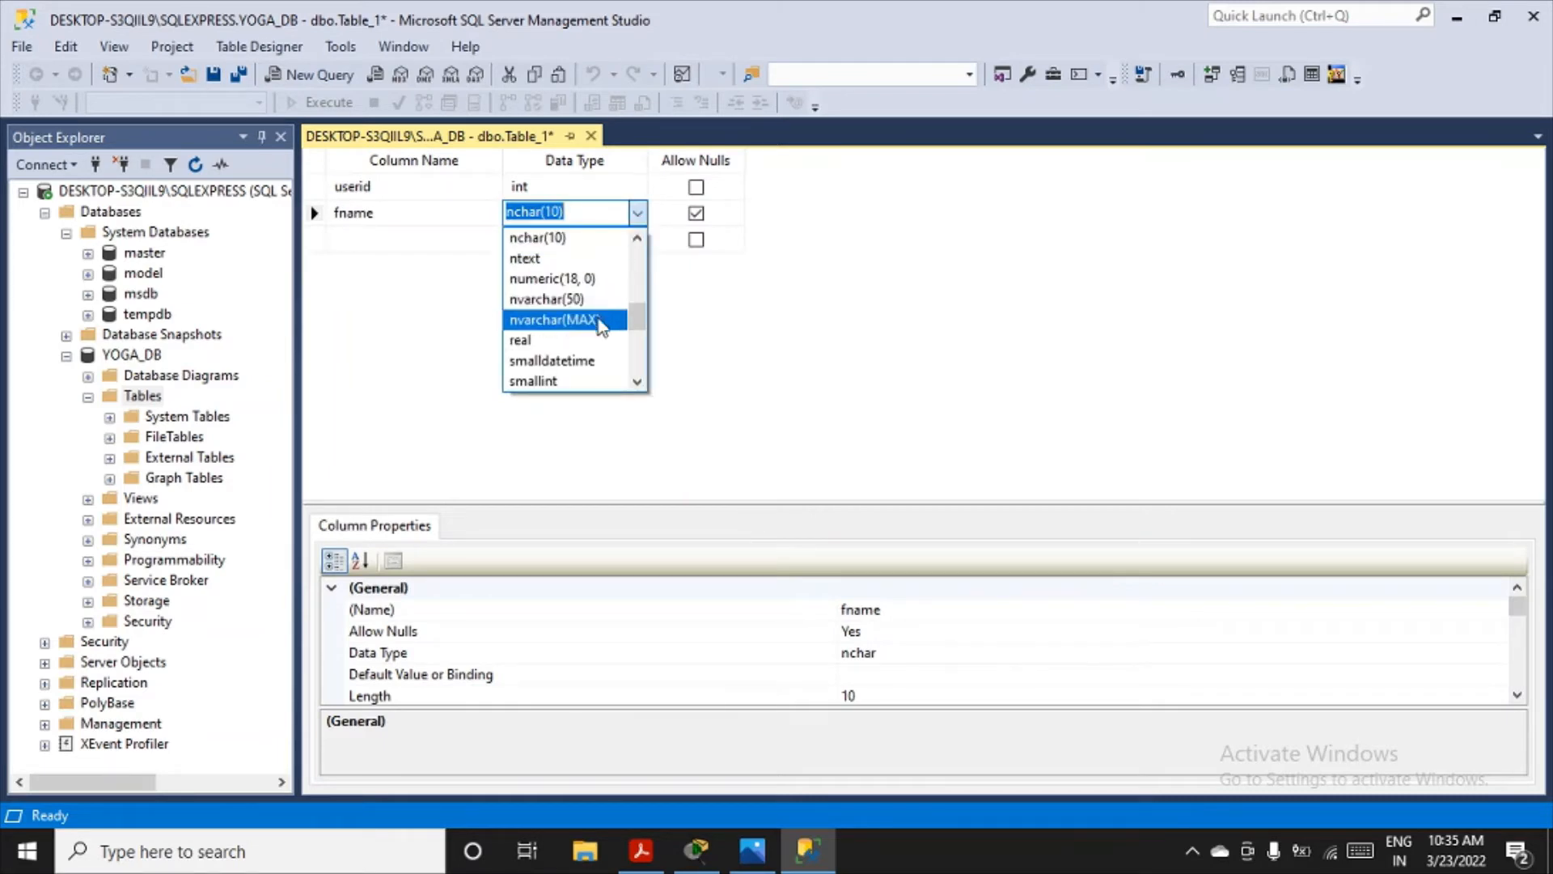
text(var)
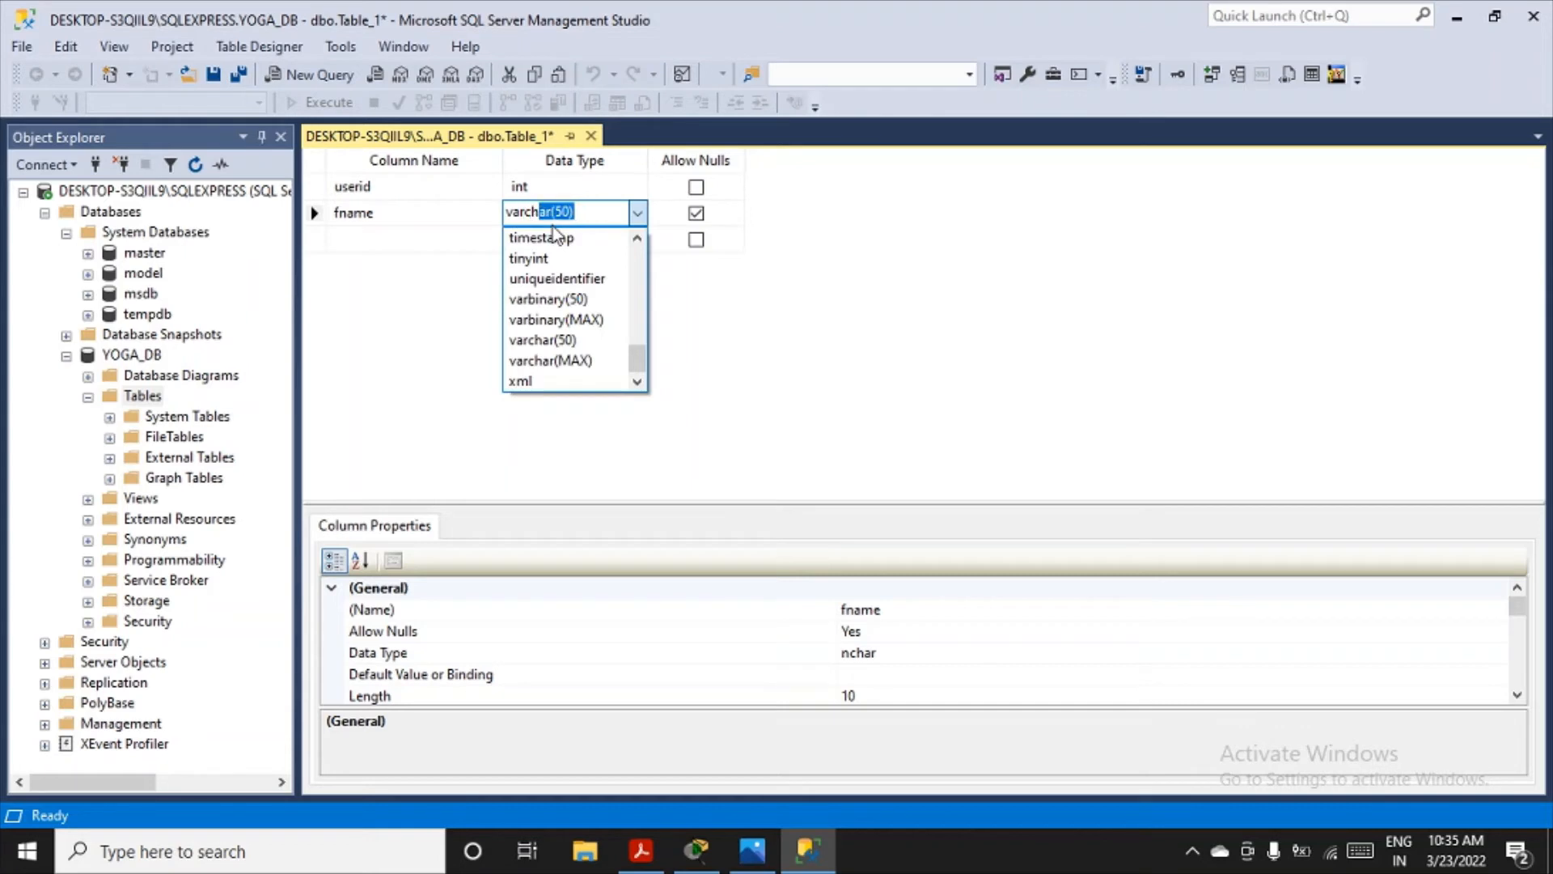
text(ch)
key(Tab)
click(696, 213)
- Add a third column named lname with data type varchar(50), not allowing nulls
click(420, 230)
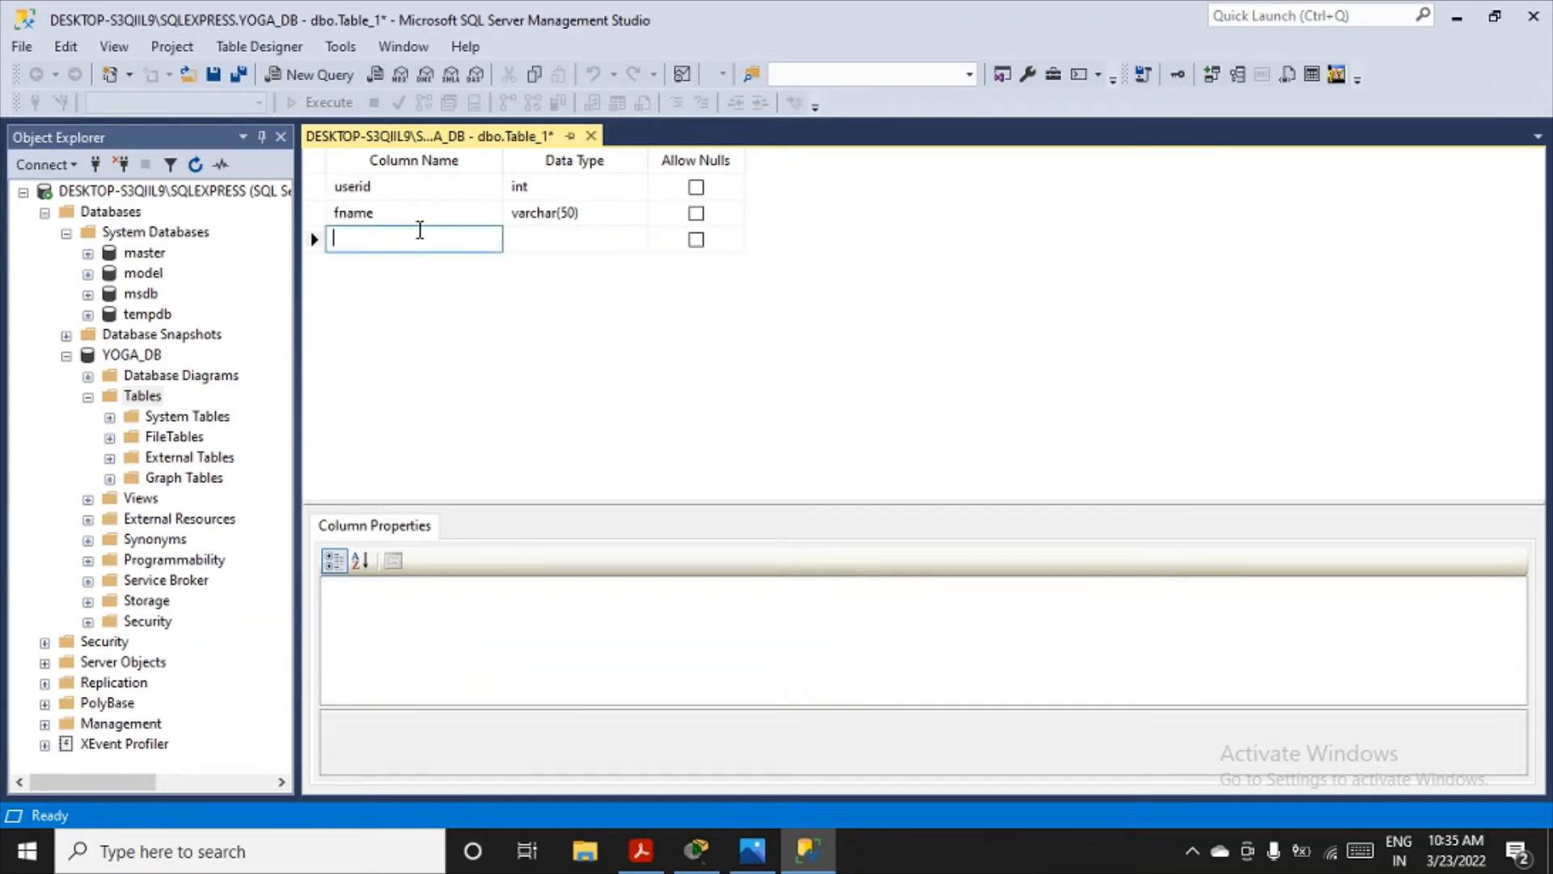
text(l)
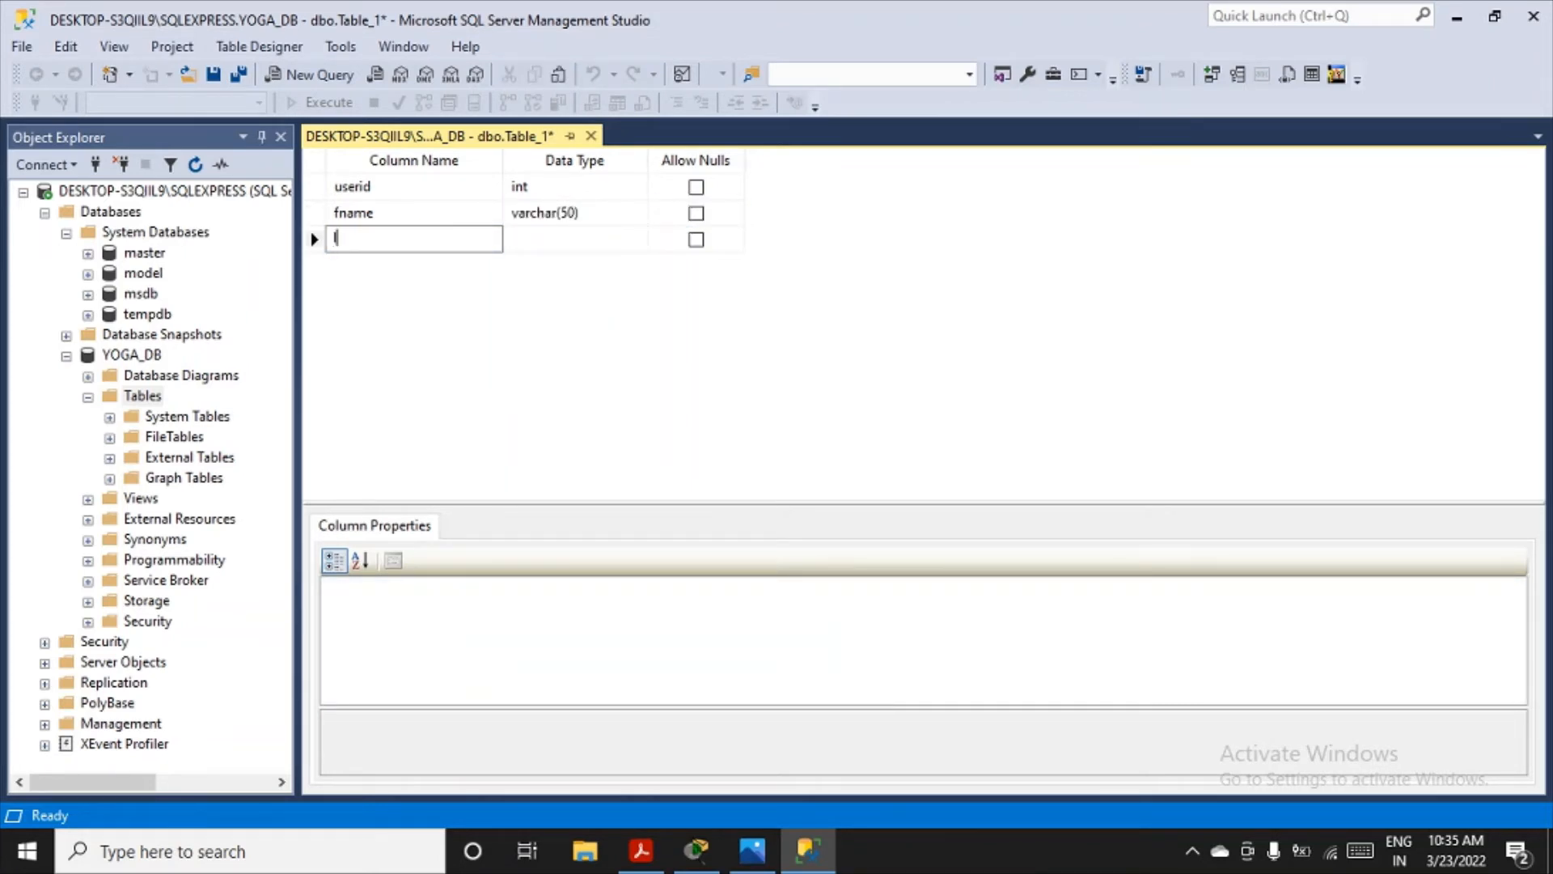
text(name)
key(Tab)
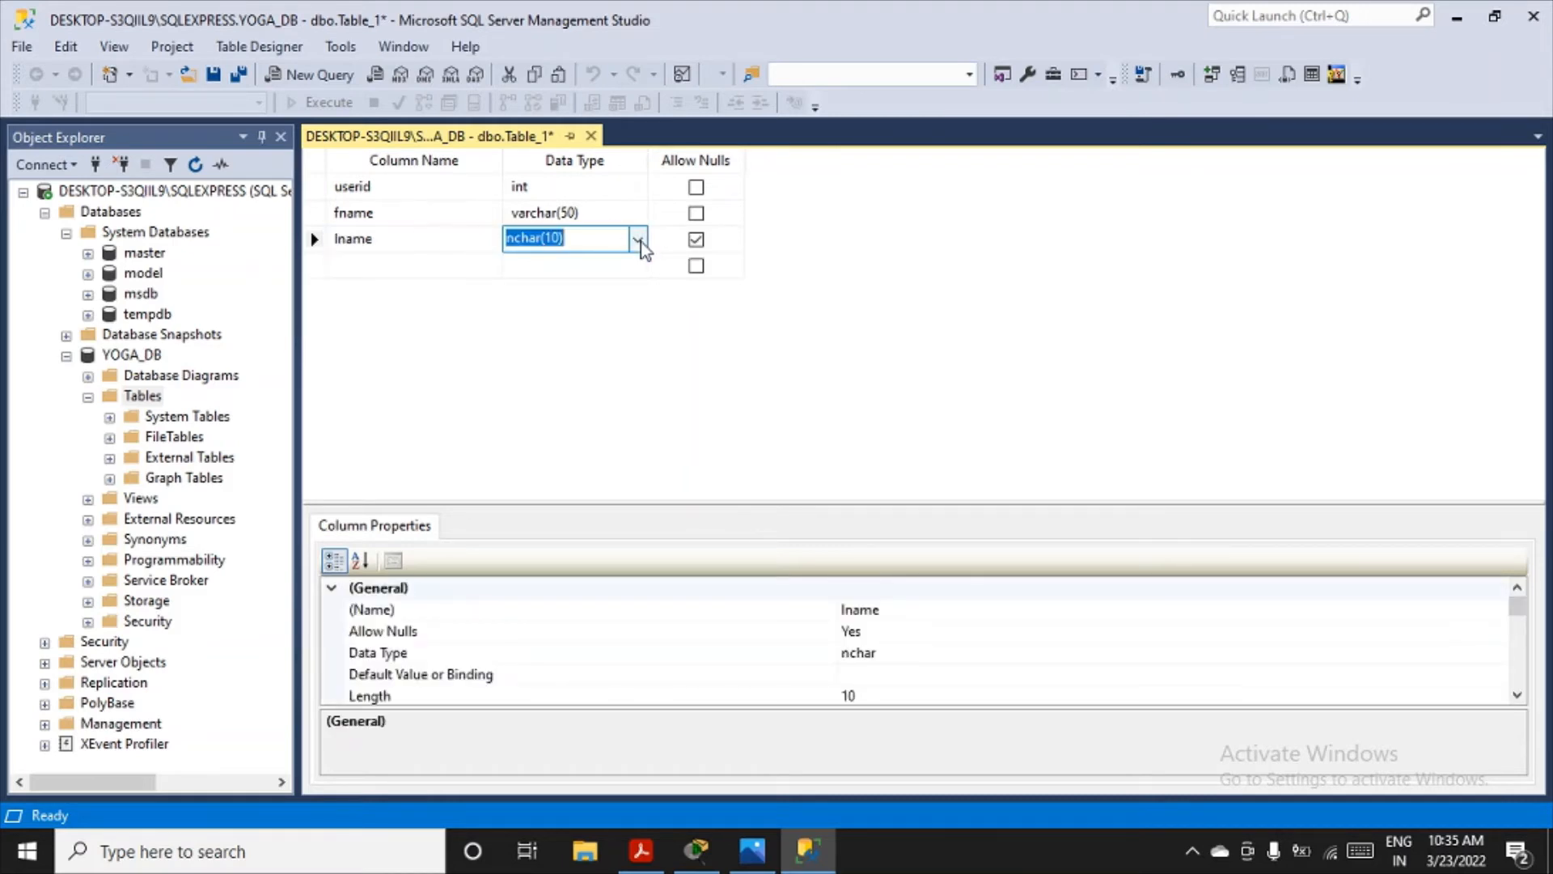
text(varchar)
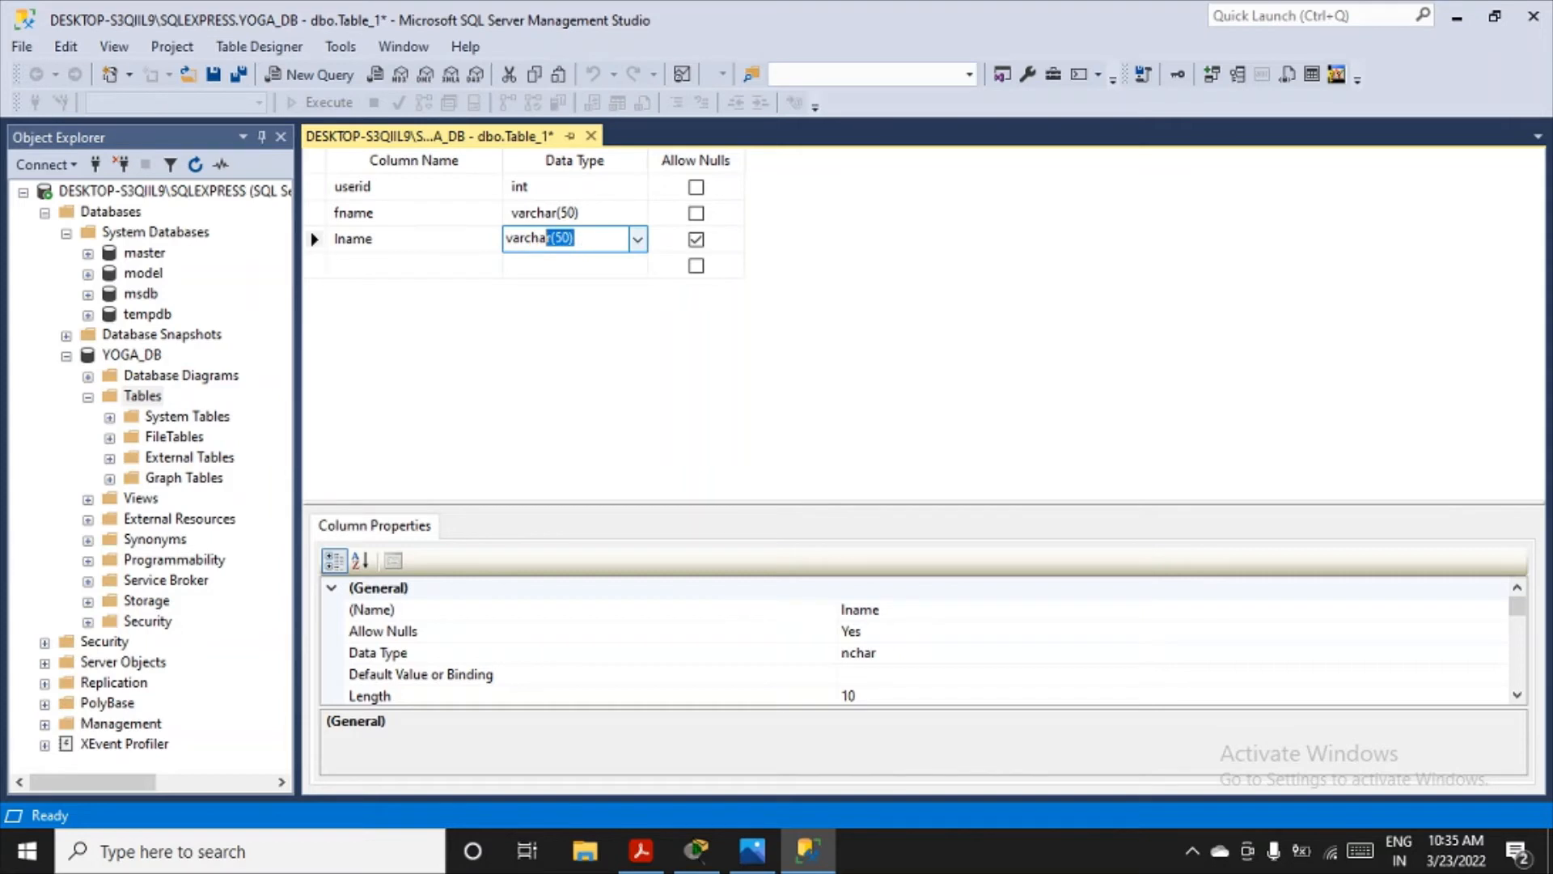
key(Tab)
click(698, 240)
click(427, 264)
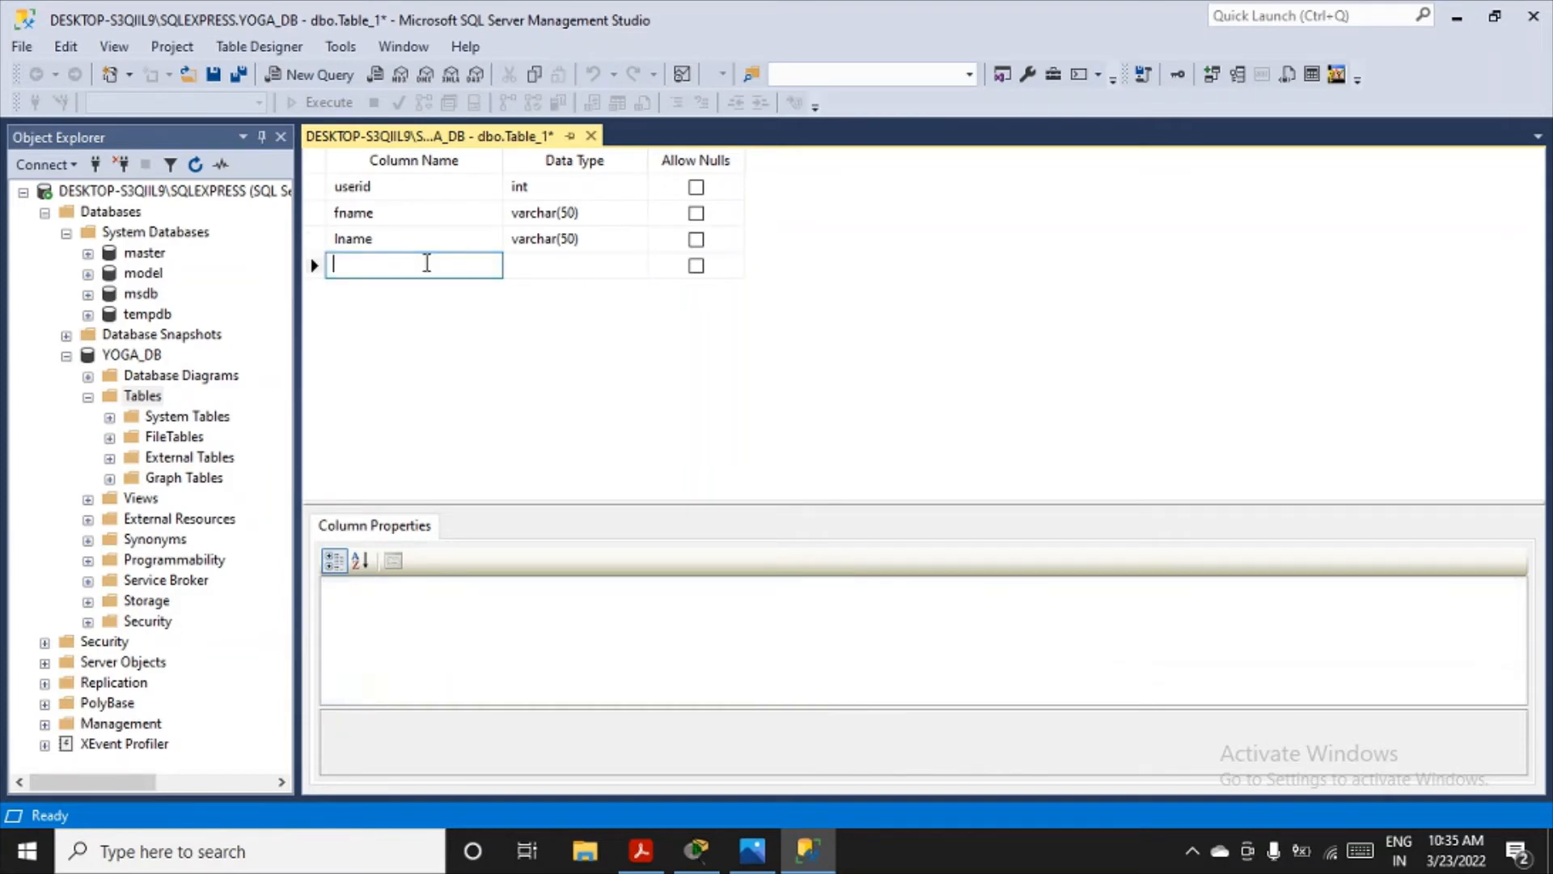
- Add a fourth column named mobile with data type varchar(10), not allowing nulls
text(mobile)
key(Tab)
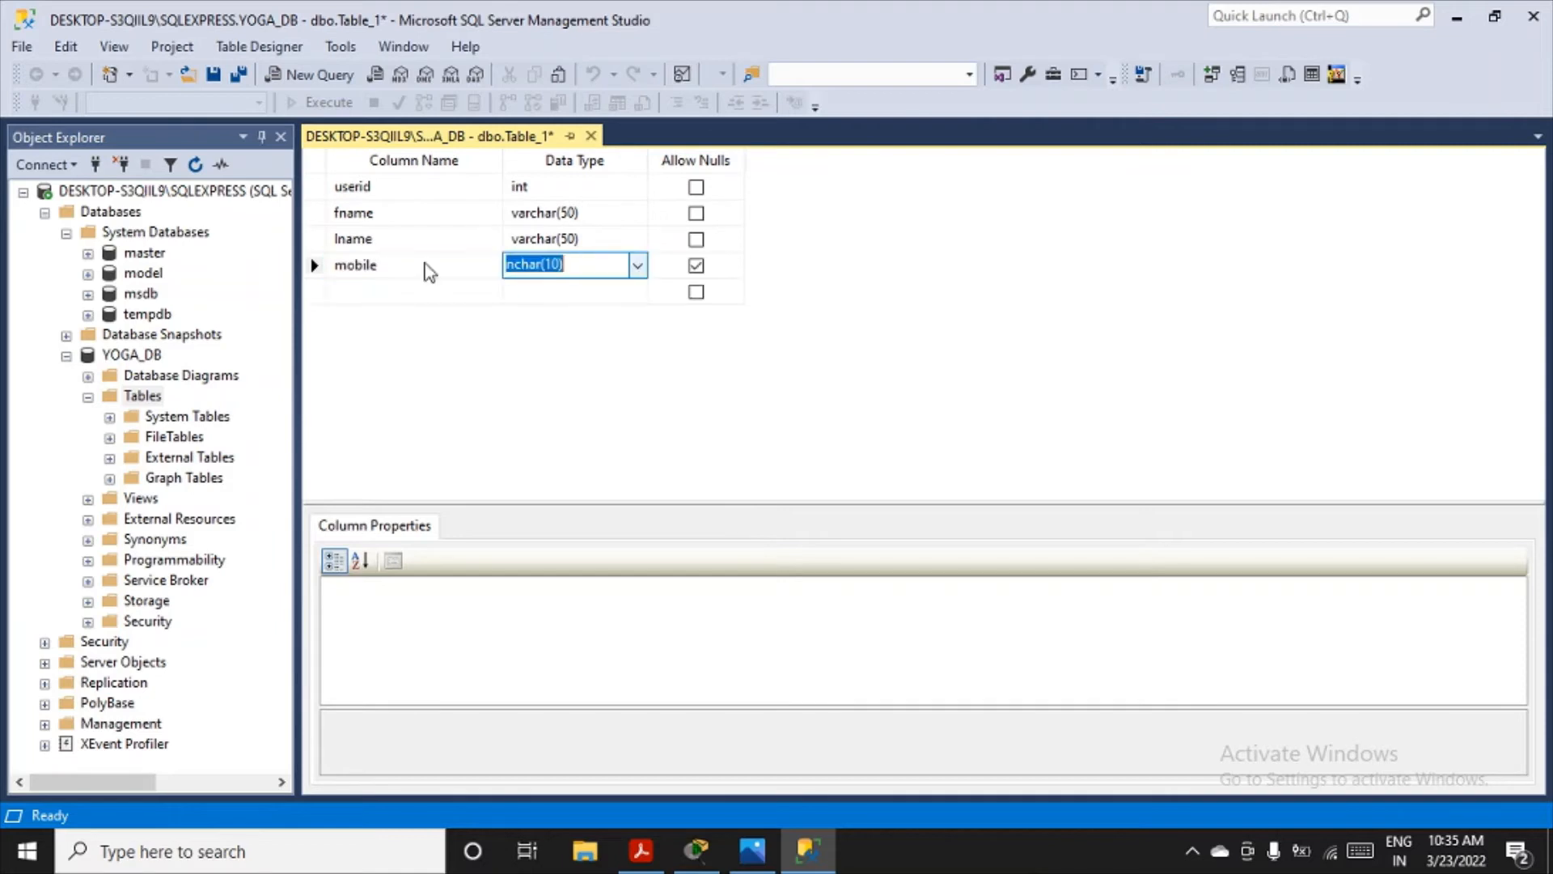
text(varcha)
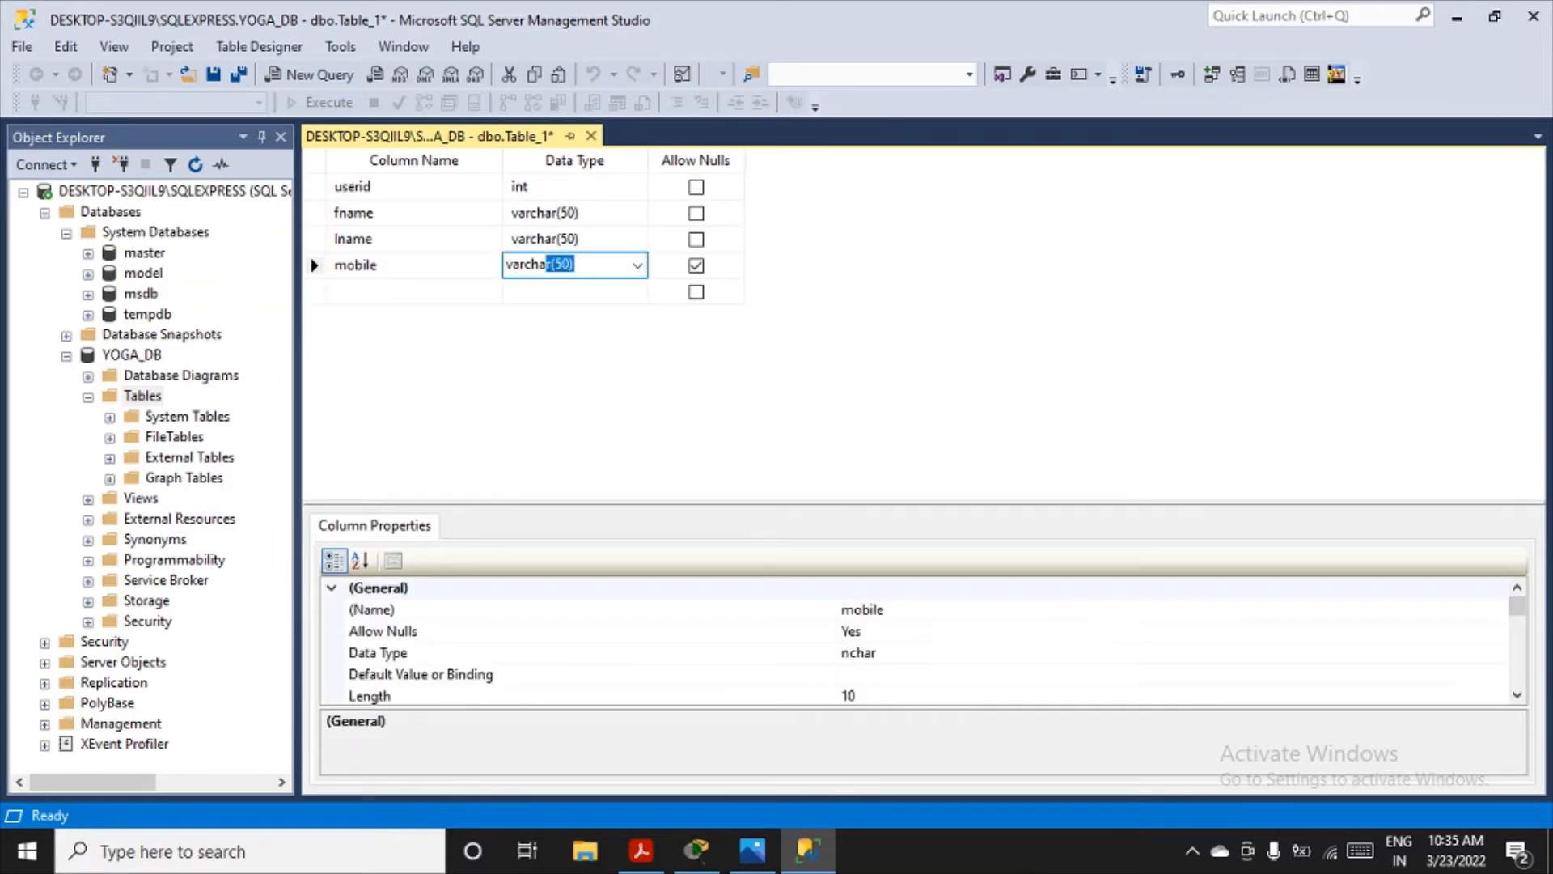
text(r)
click(569, 261)
double_click(564, 265)
click(562, 268)
key(BackSpace)
text(1)
click(695, 267)
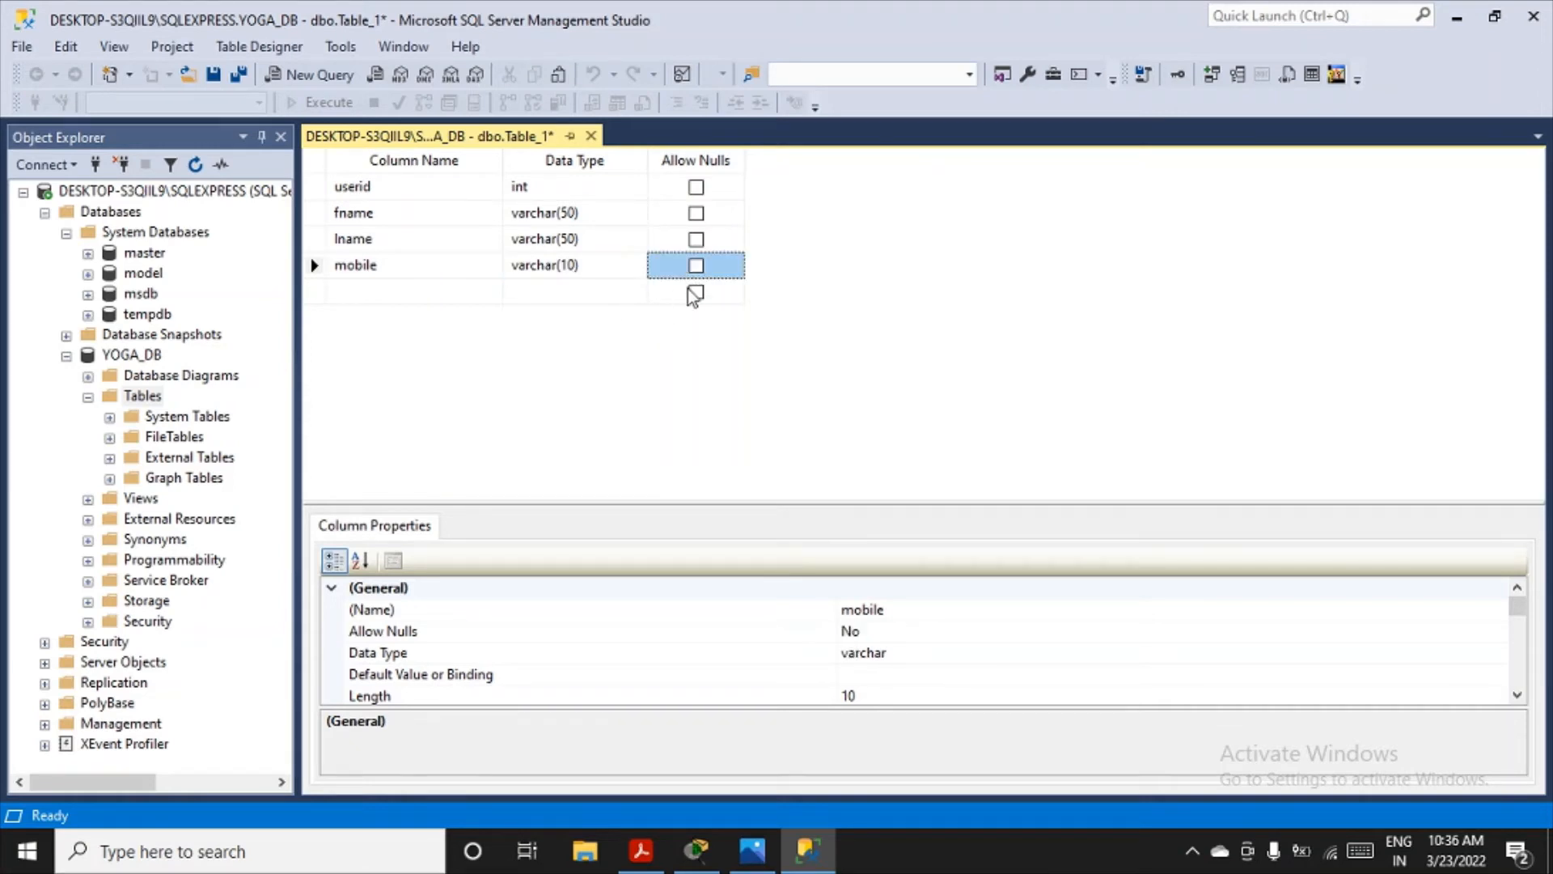
- Add a fifth column named address with data type varchar(50), not allowing nulls
click(382, 293)
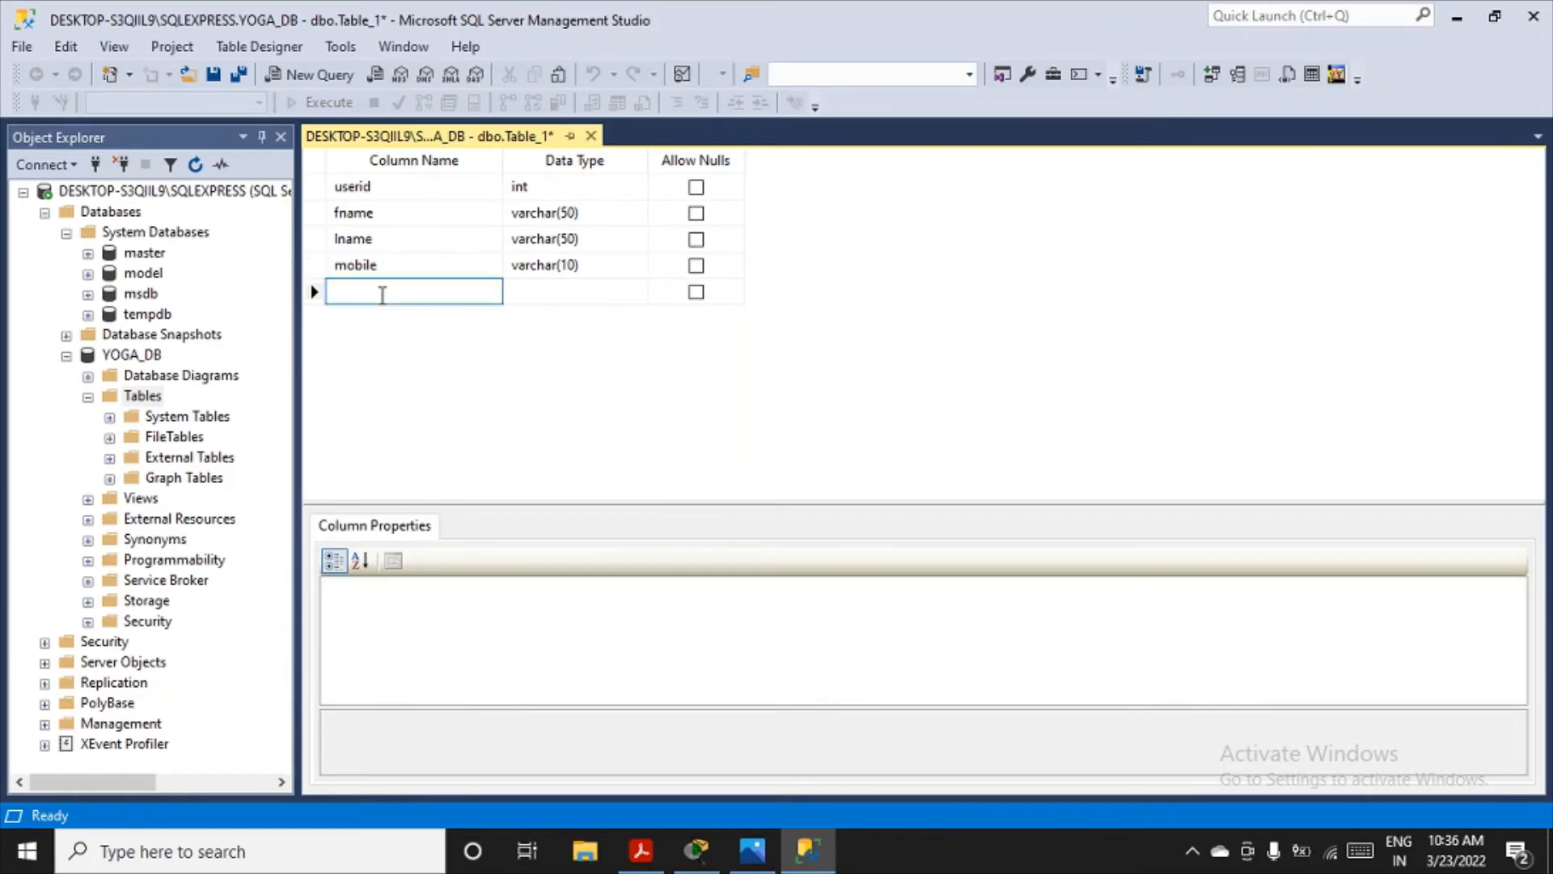
text(address)
key(Tab)
text(varcha)
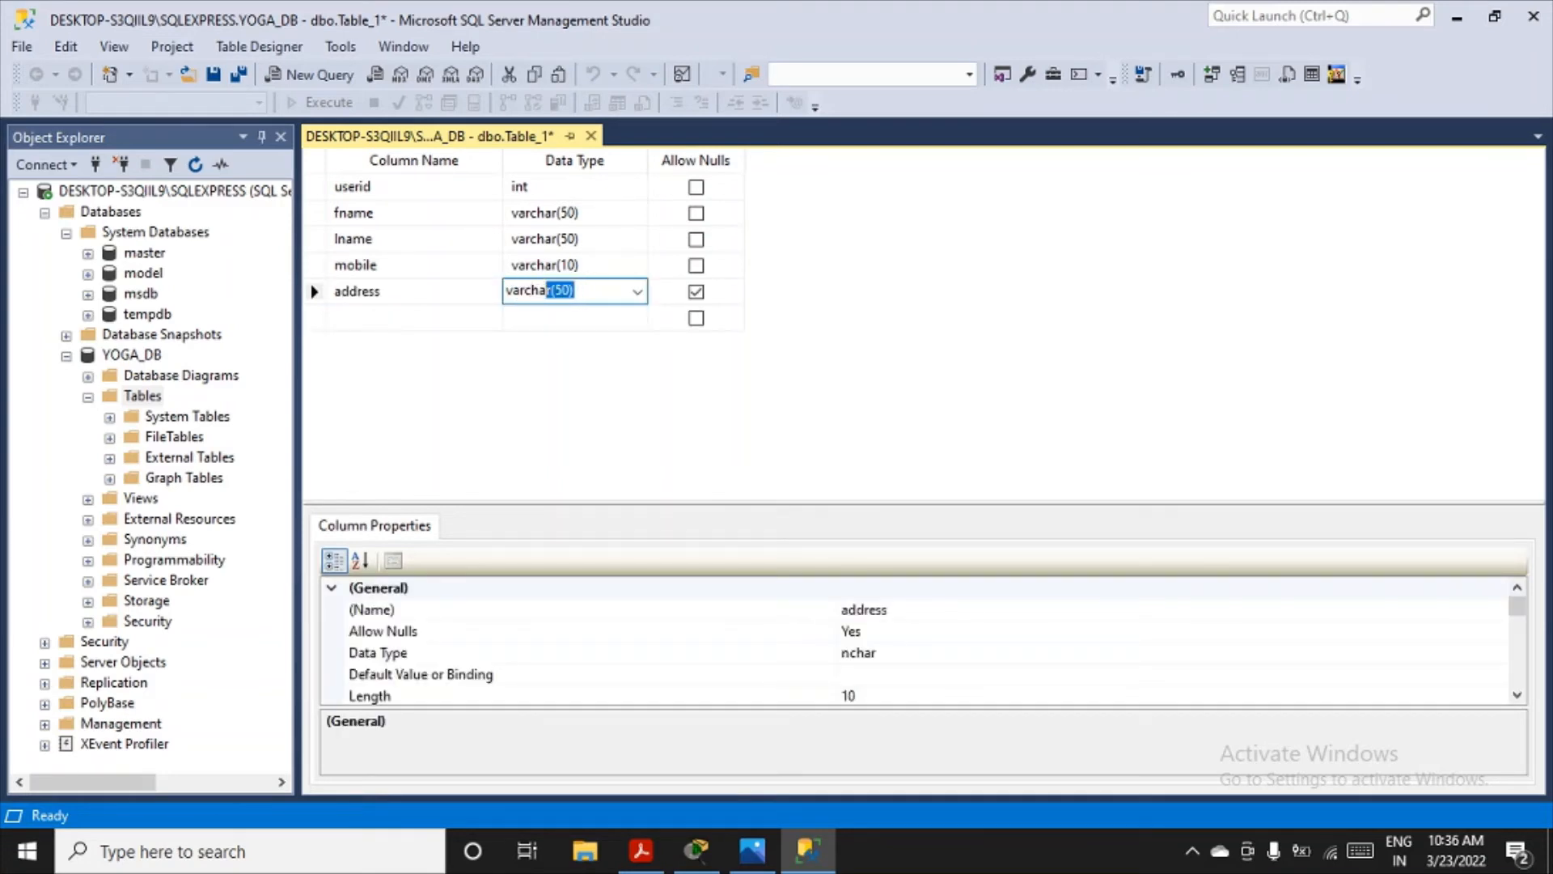
text(r)
key(Tab)
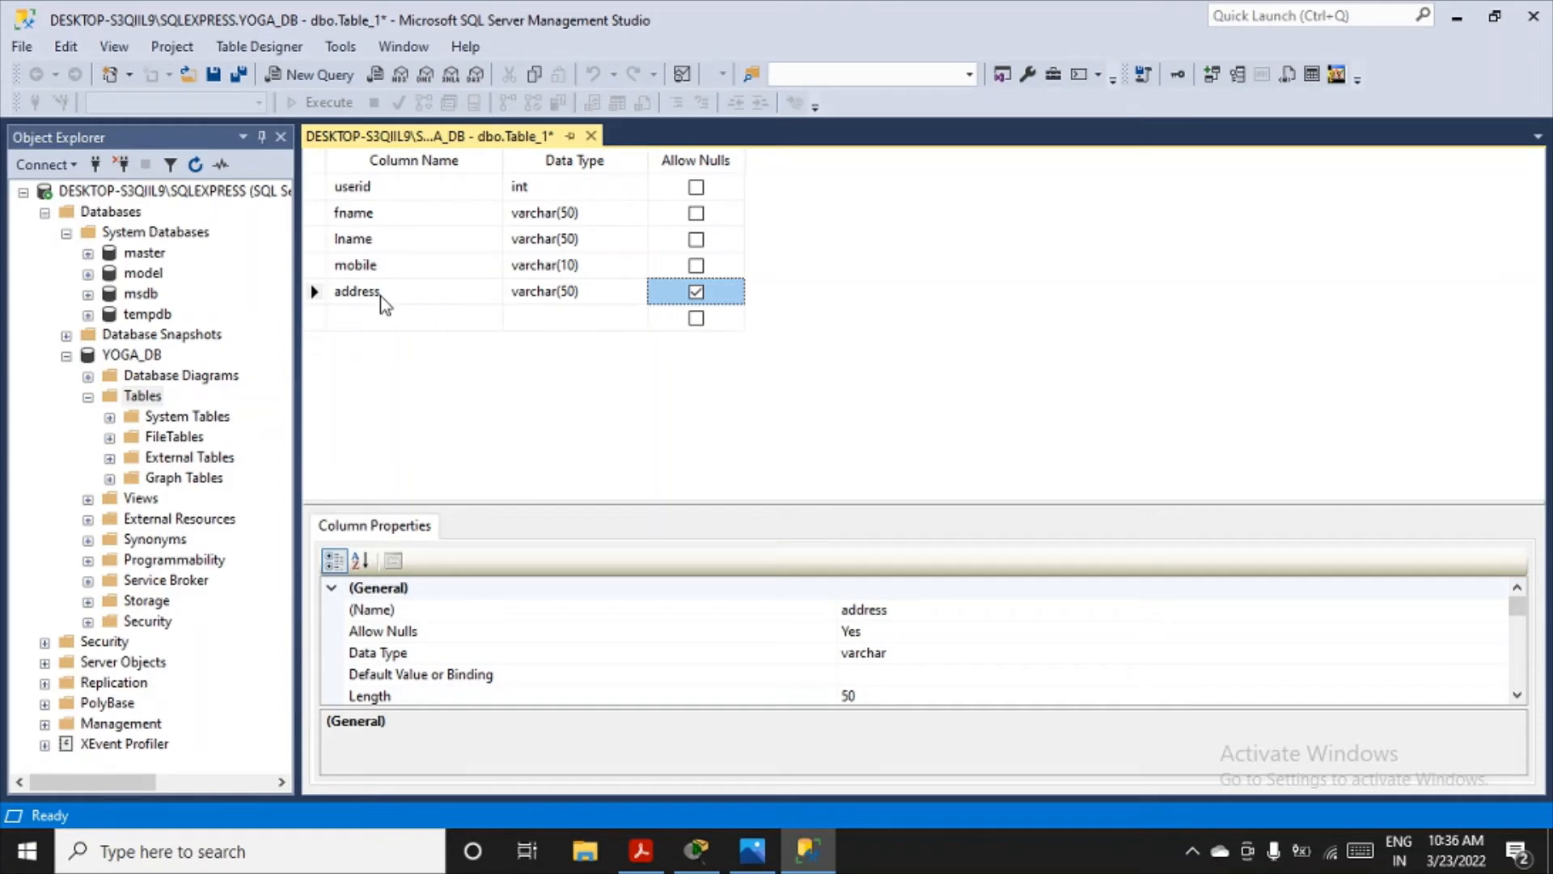
click(697, 293)
- Add a sixth column named emailid with data type varchar(50), not allowing nulls
click(454, 316)
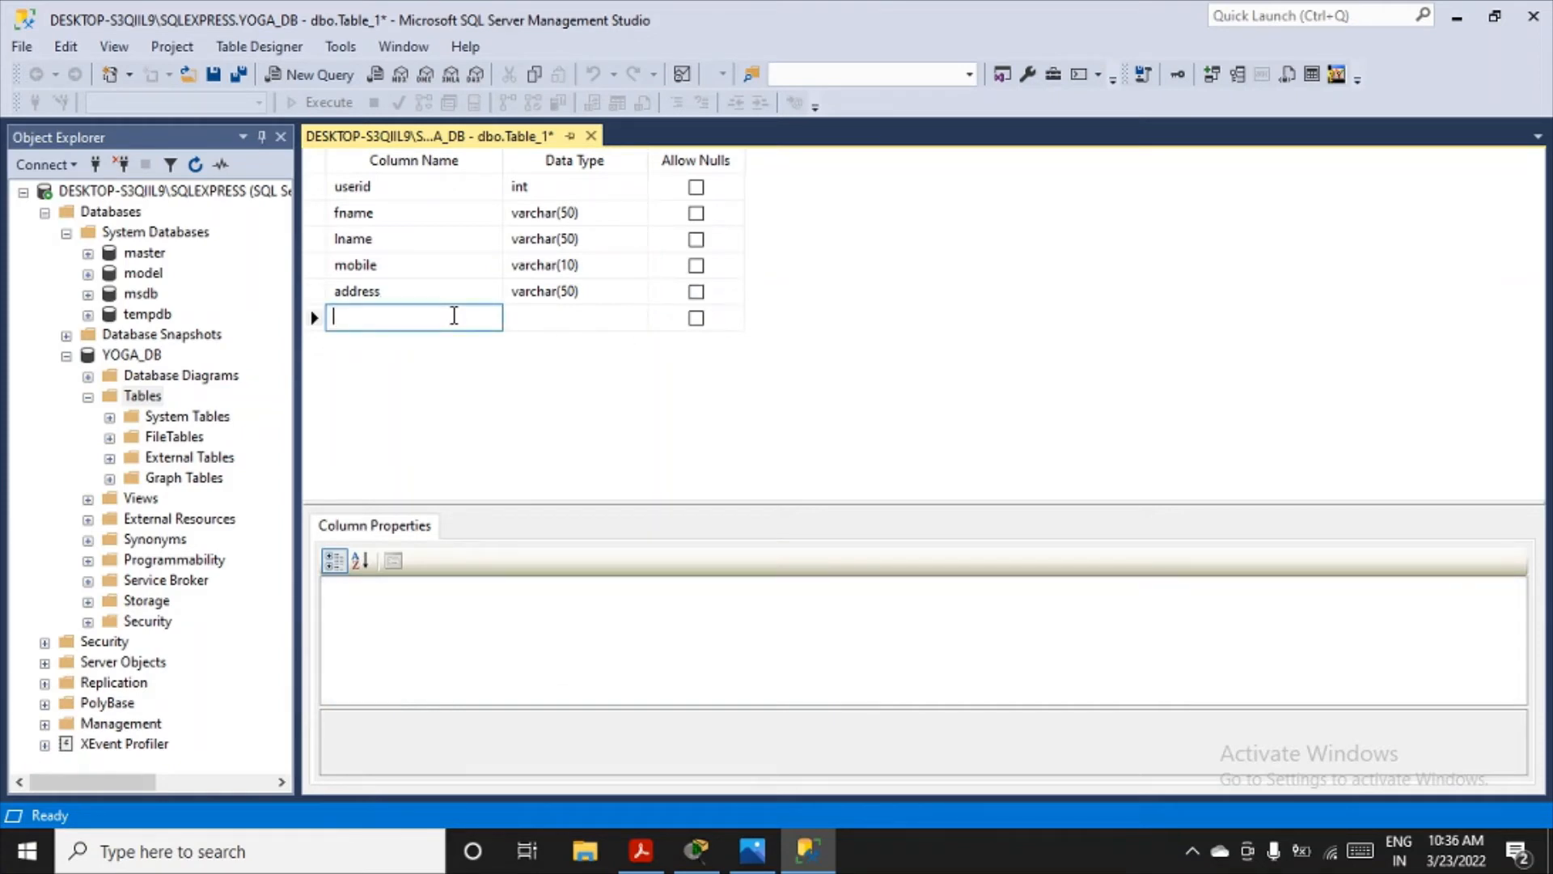
text(emaili)
key(Tab)
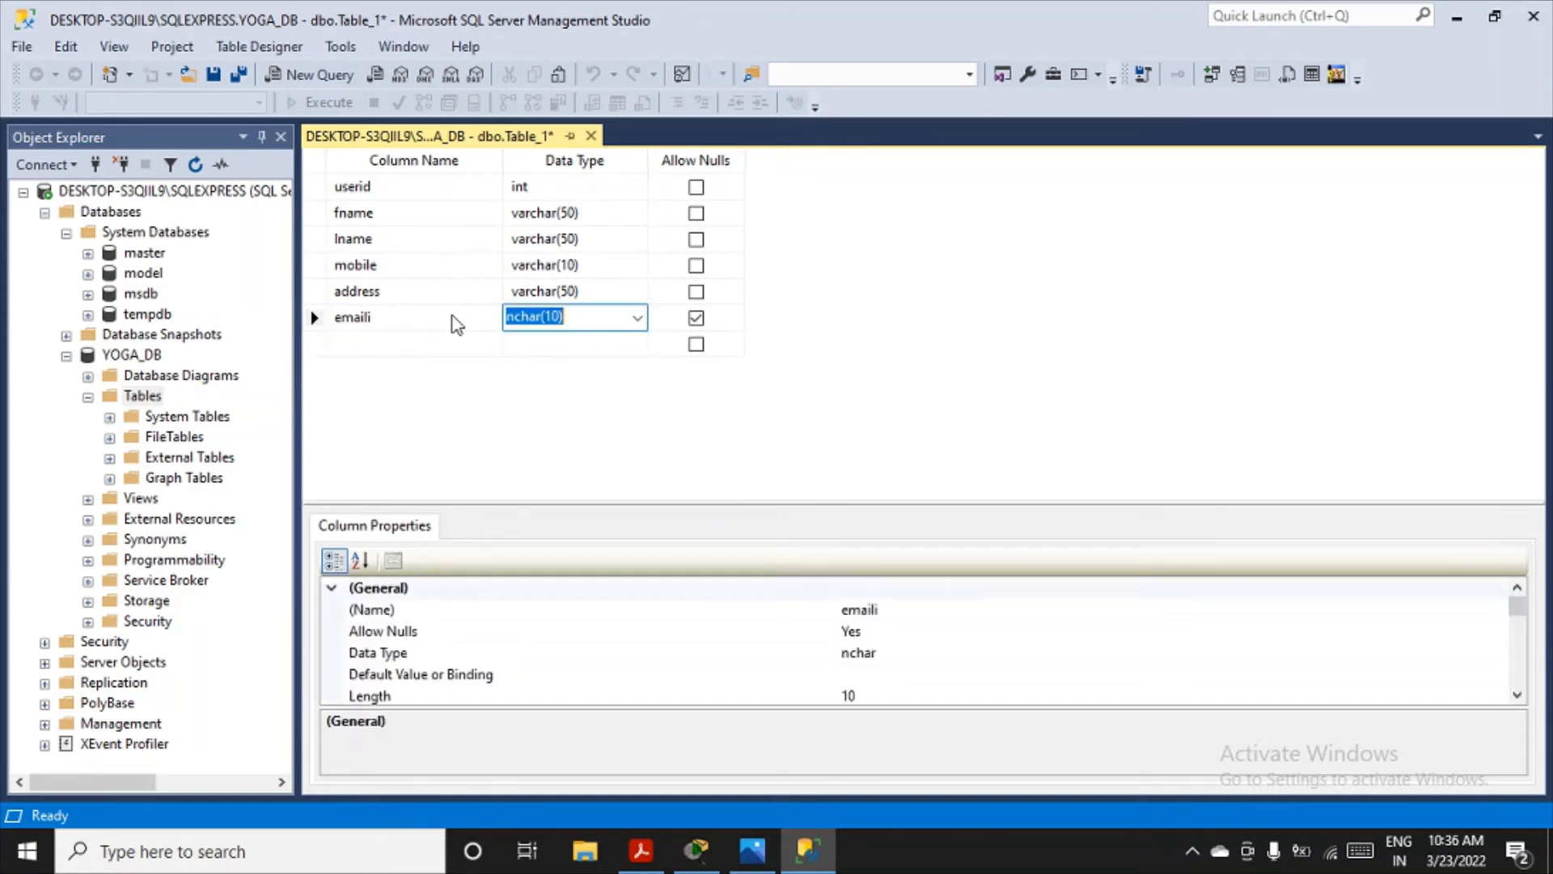
click(425, 318)
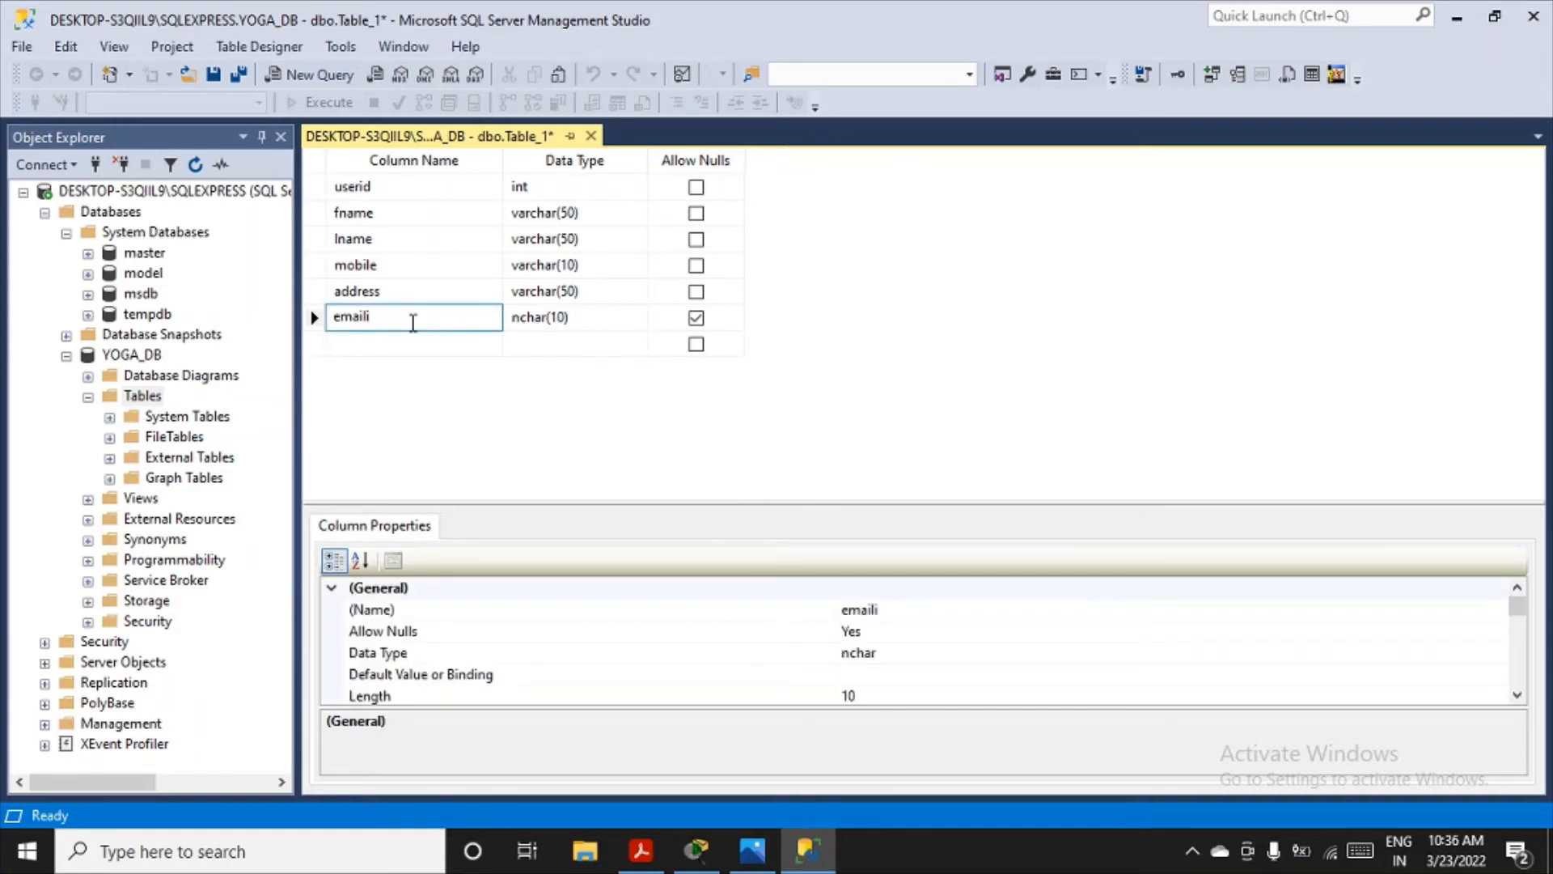
text(d)
click(564, 319)
text(varchar)
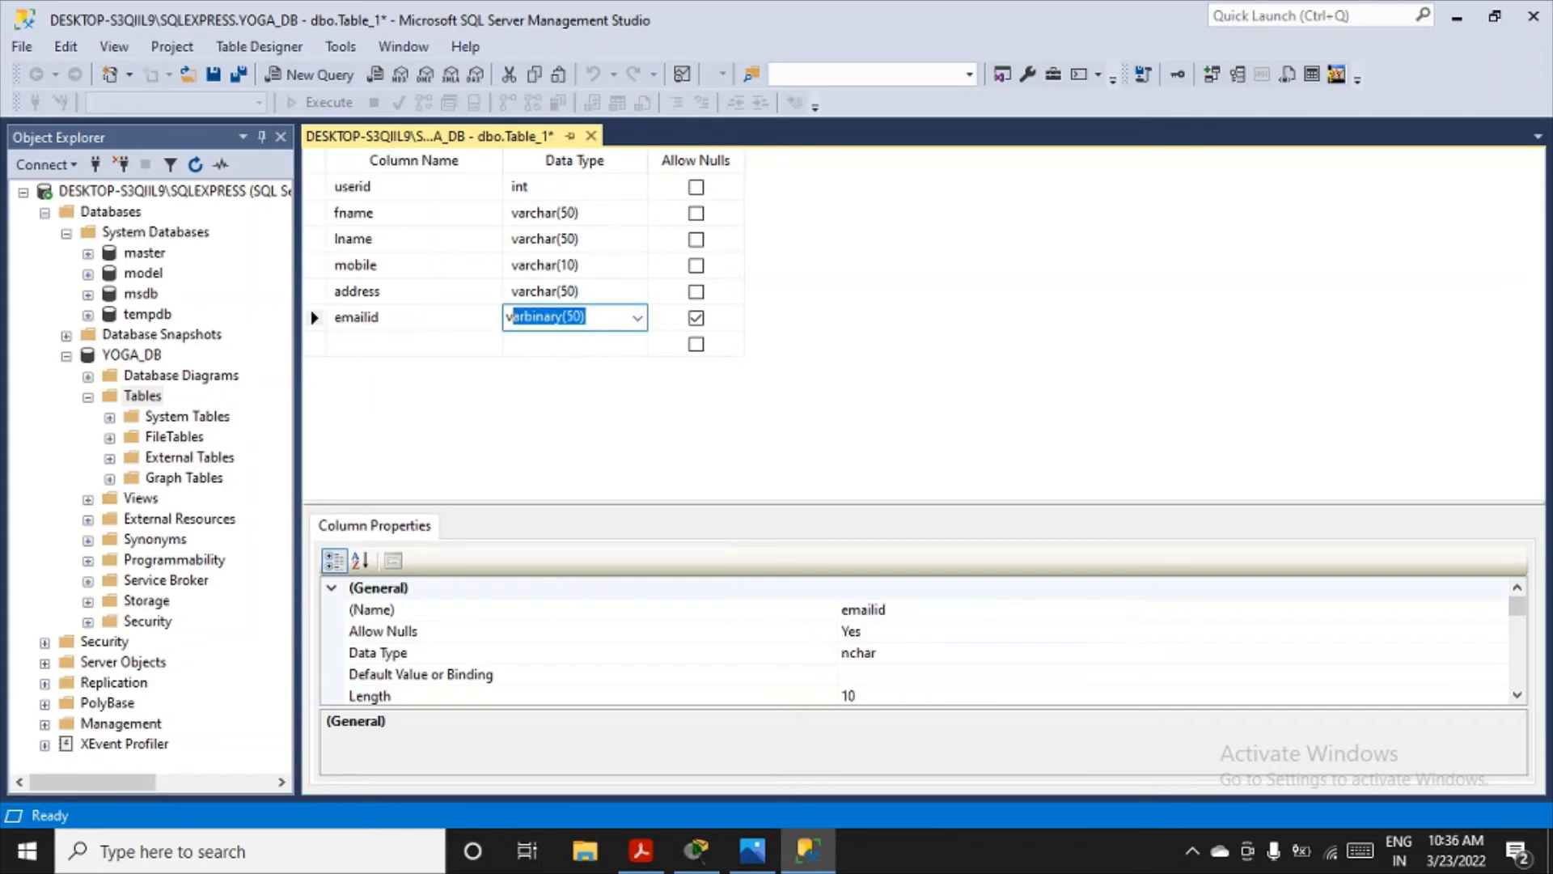
key(Tab)
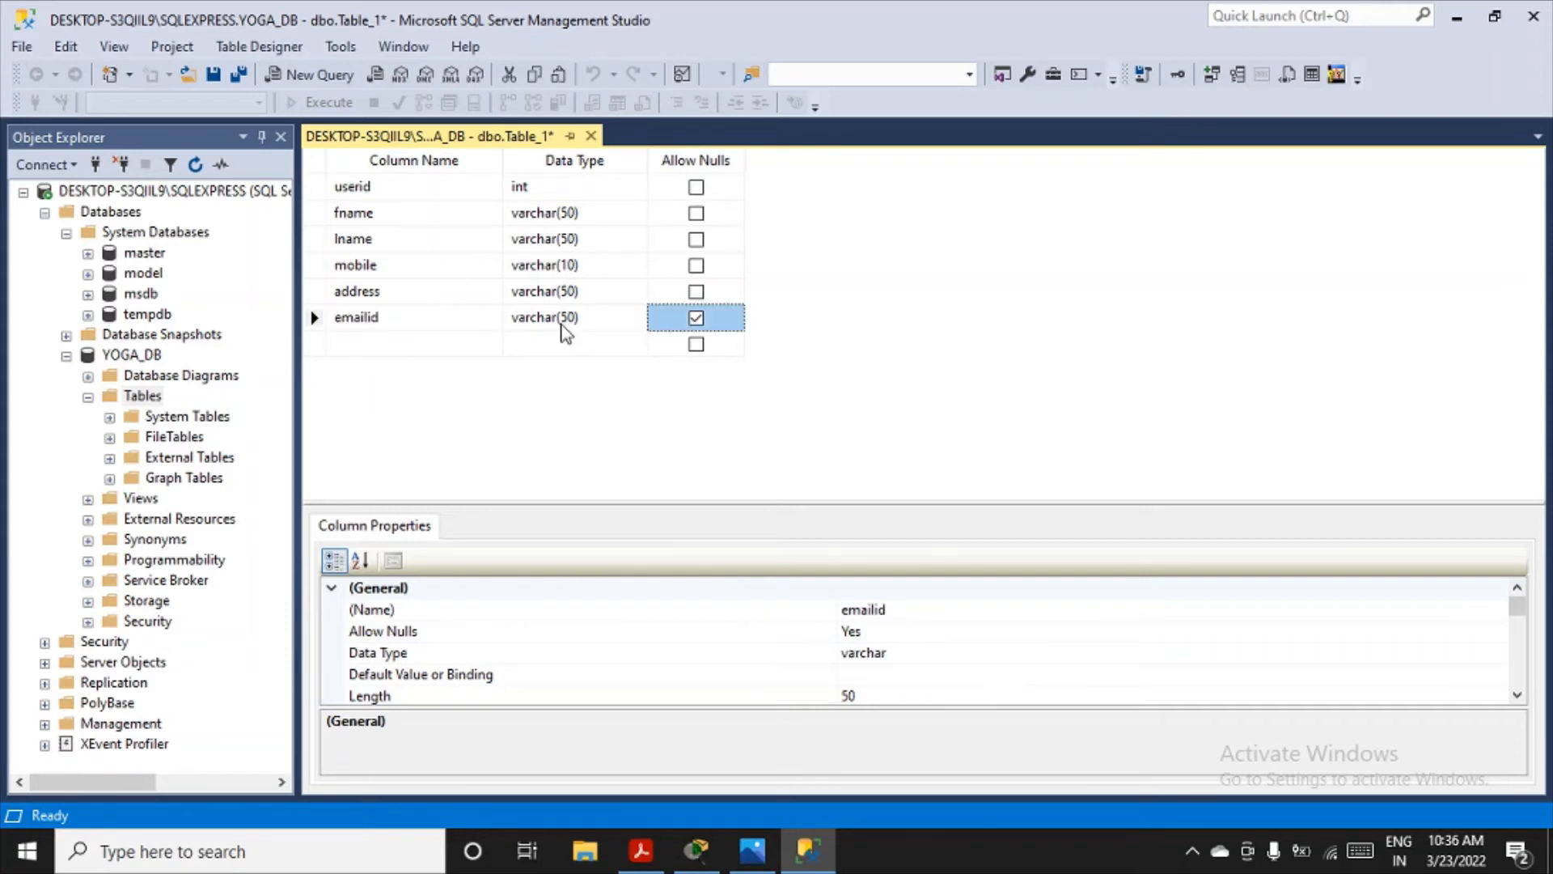
click(695, 319)
- Add a seventh column named pwd with data type varchar(50), not allowing nulls
click(396, 355)
text(p)
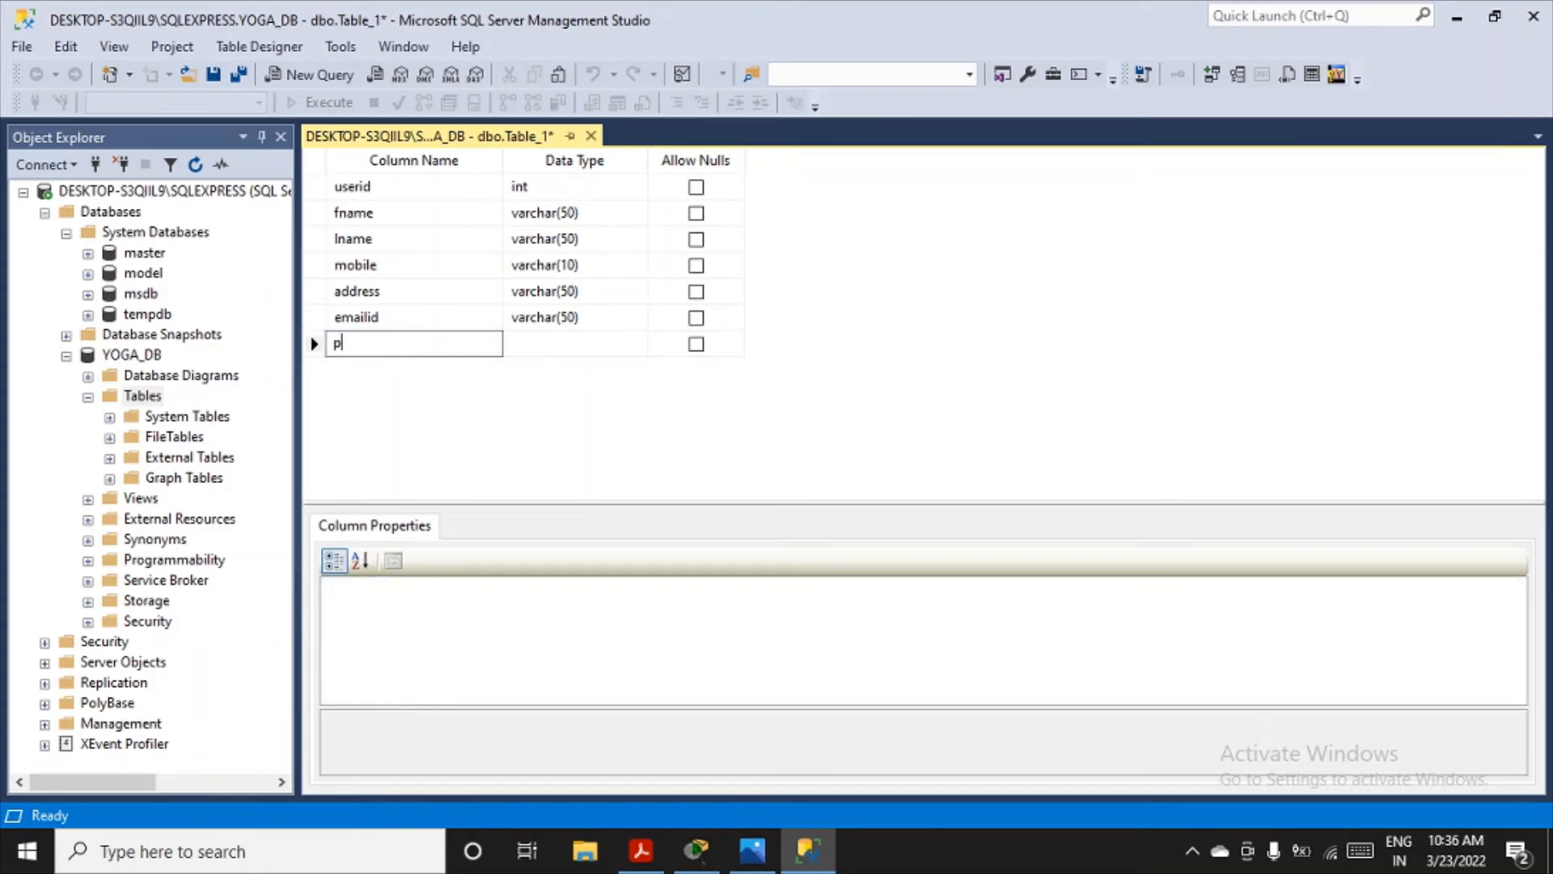
text(wd)
key(Tab)
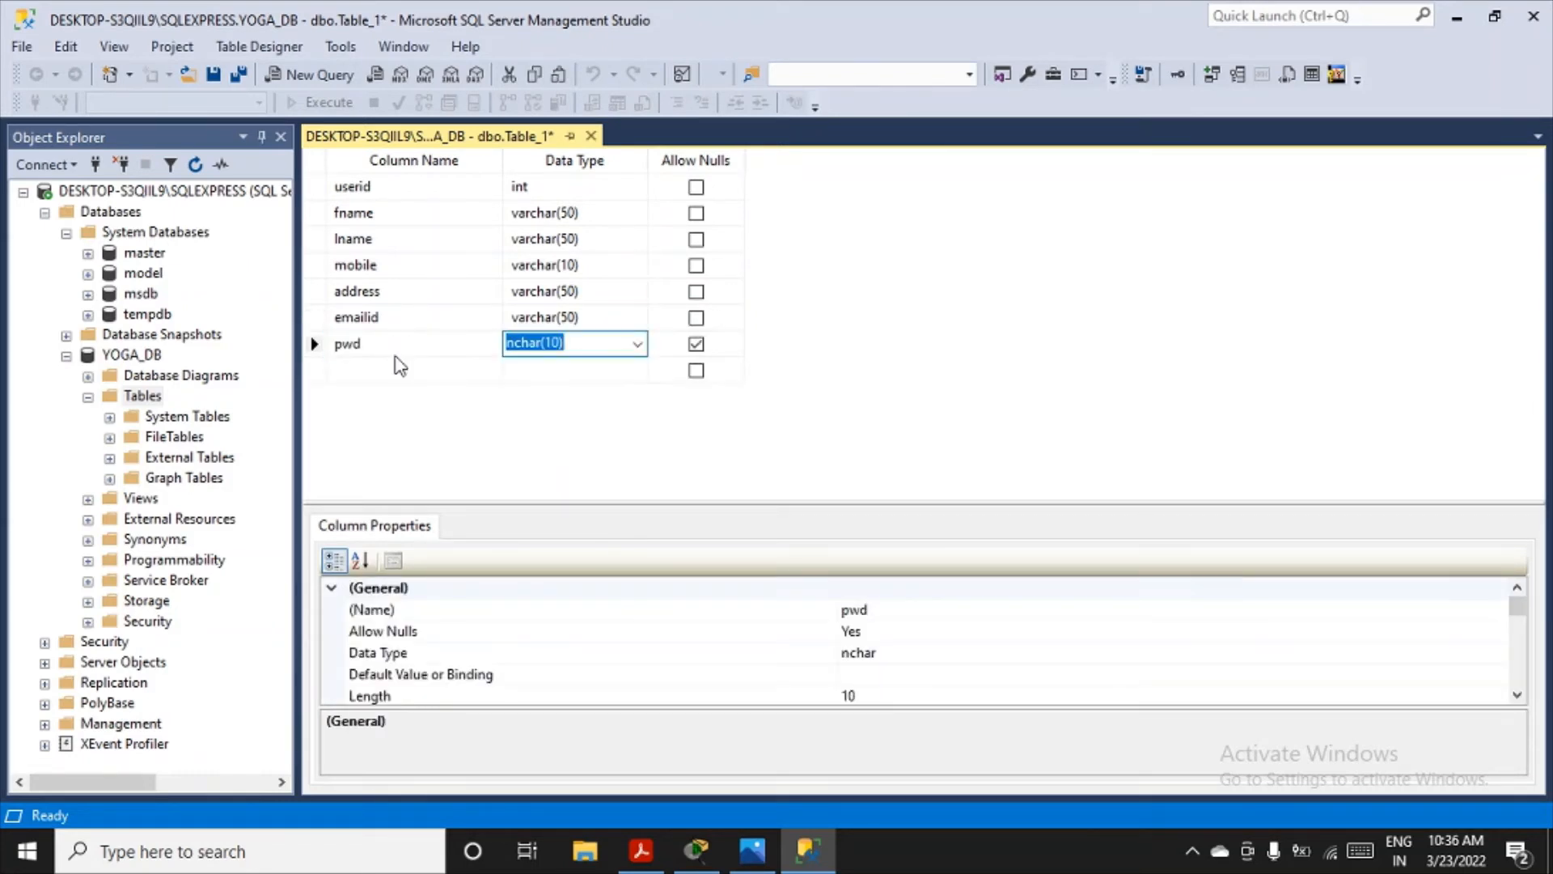
text(varchar(50))
key(Tab)
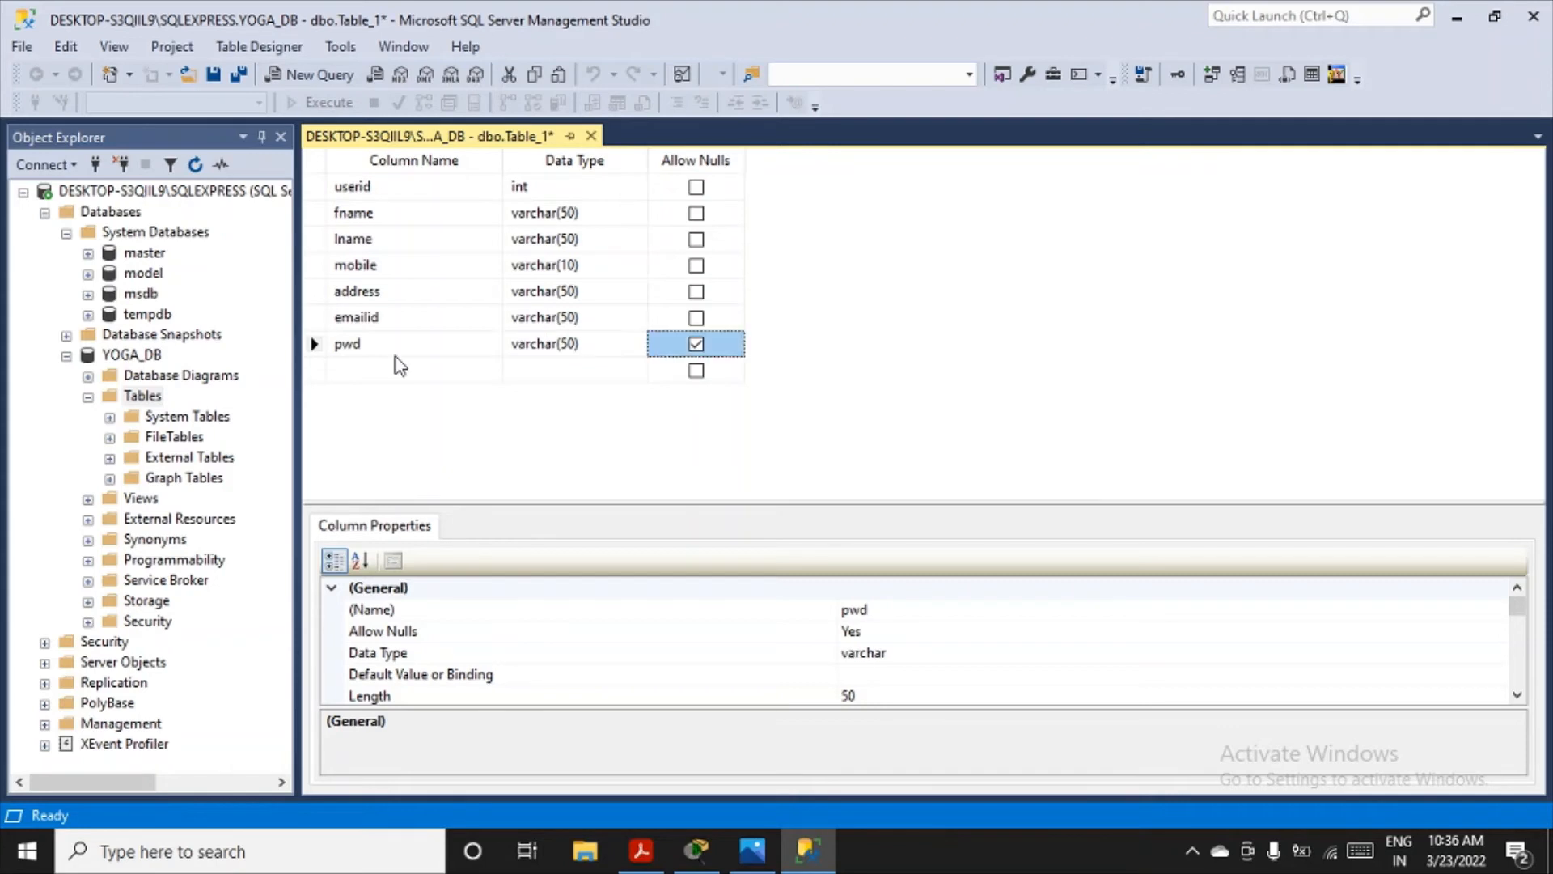
click(693, 348)
- Make userid the primary key and set Is Identity to Yes in its identity specification
click(313, 190)
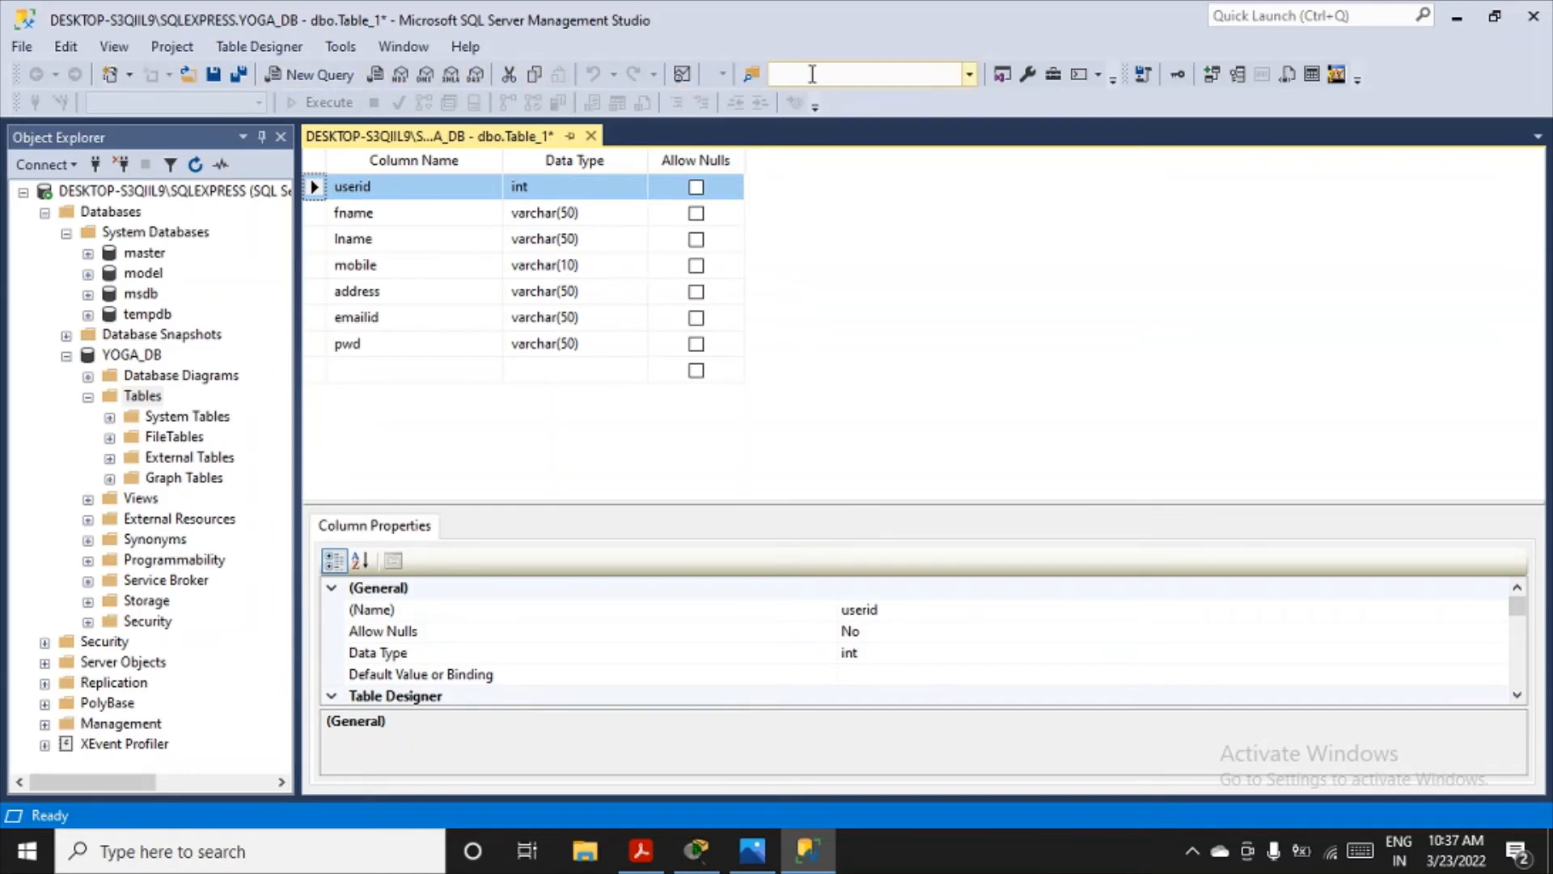
click(1185, 81)
drag(882, 502, 895, 316)
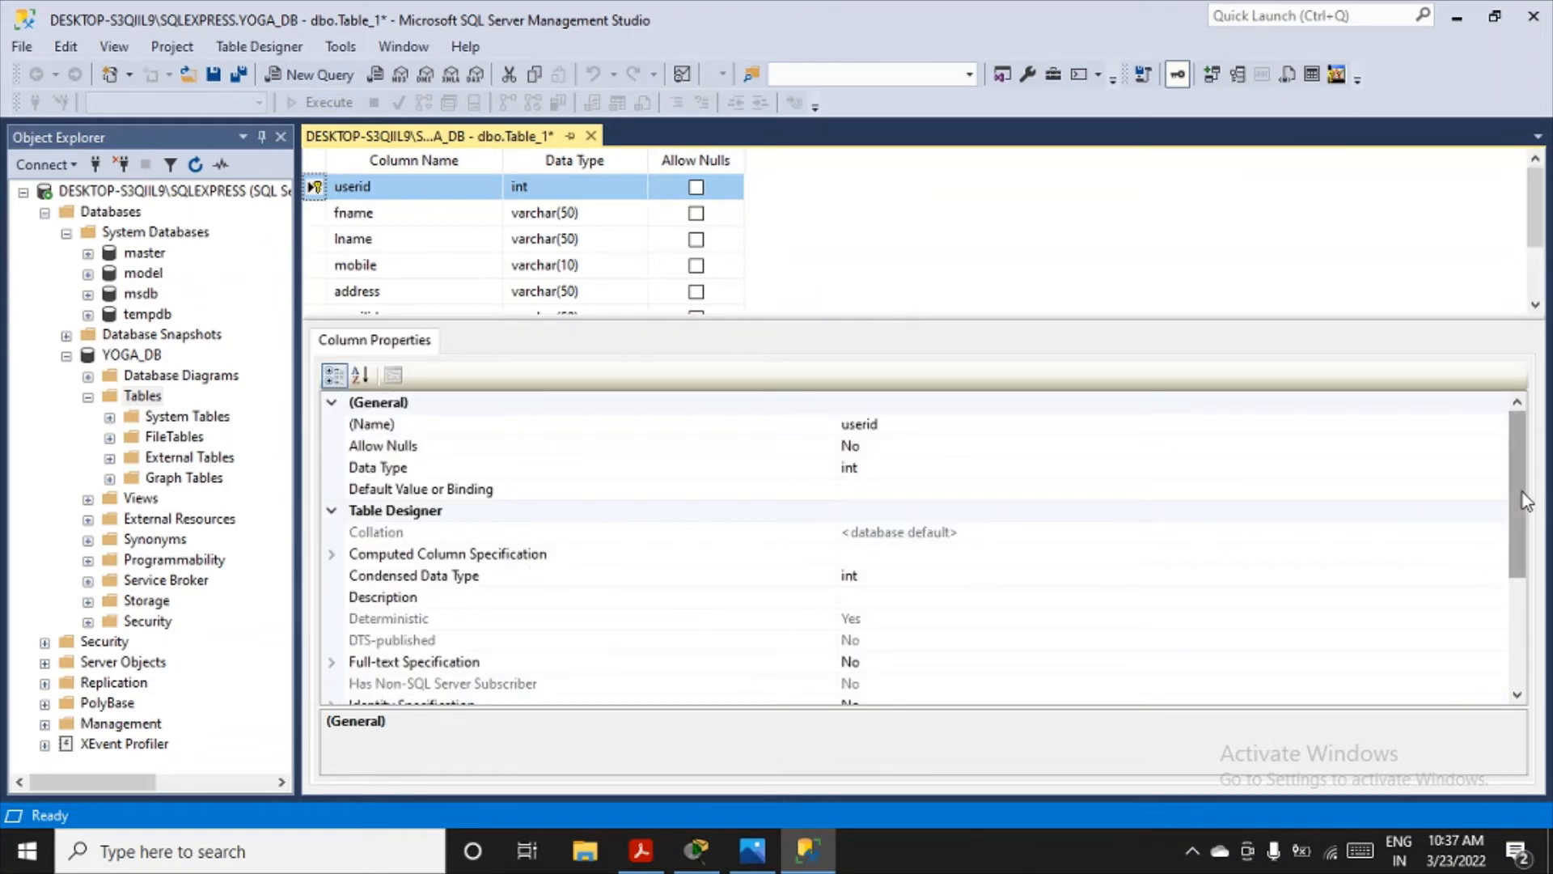
drag(1523, 493, 1518, 575)
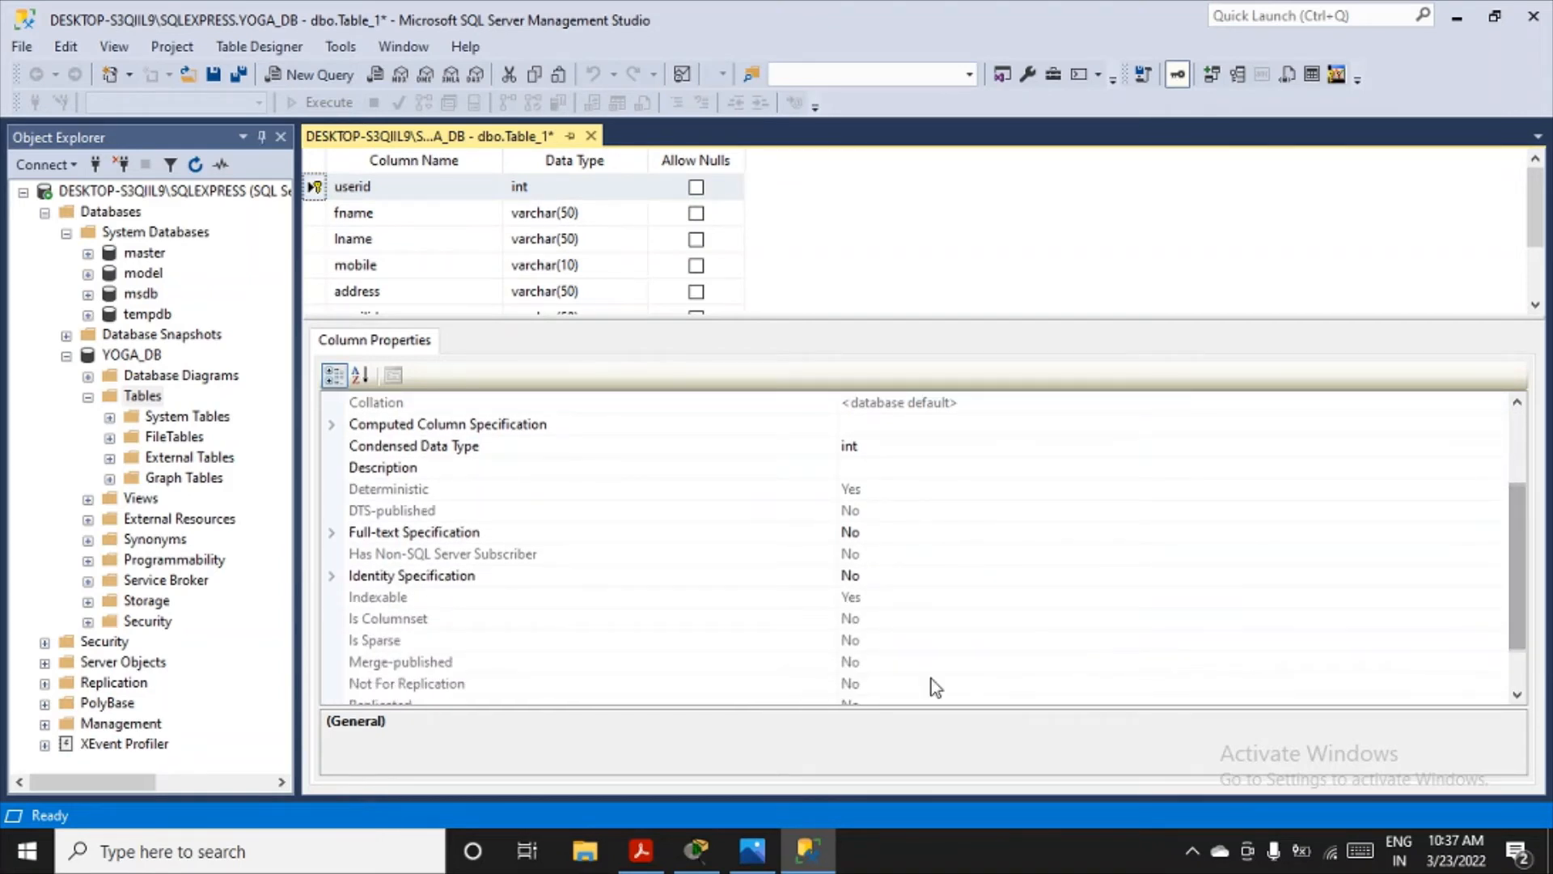
click(332, 577)
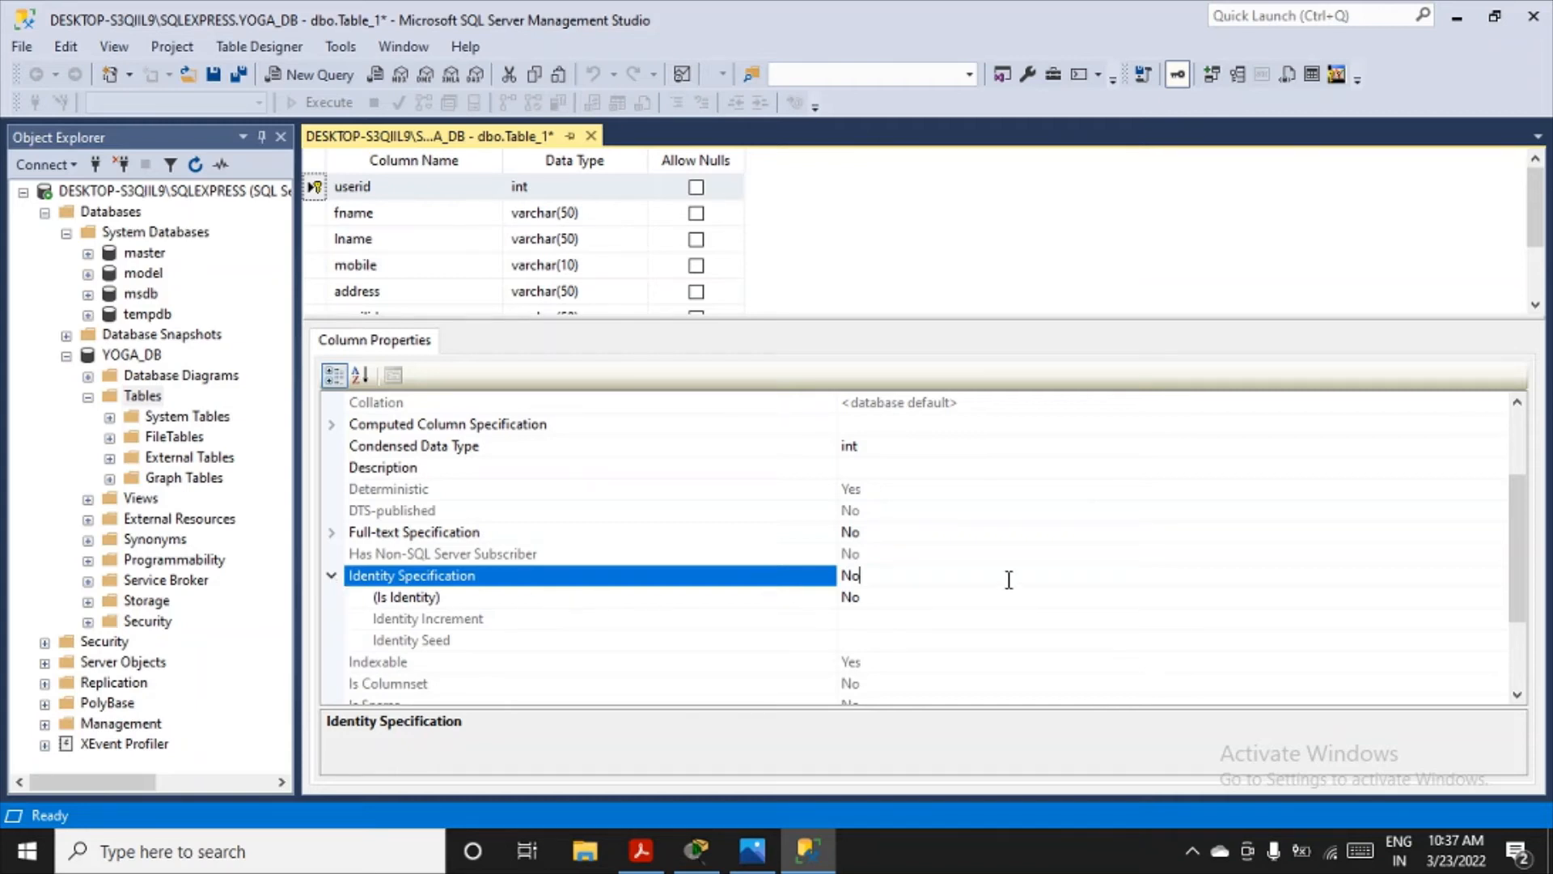
click(935, 598)
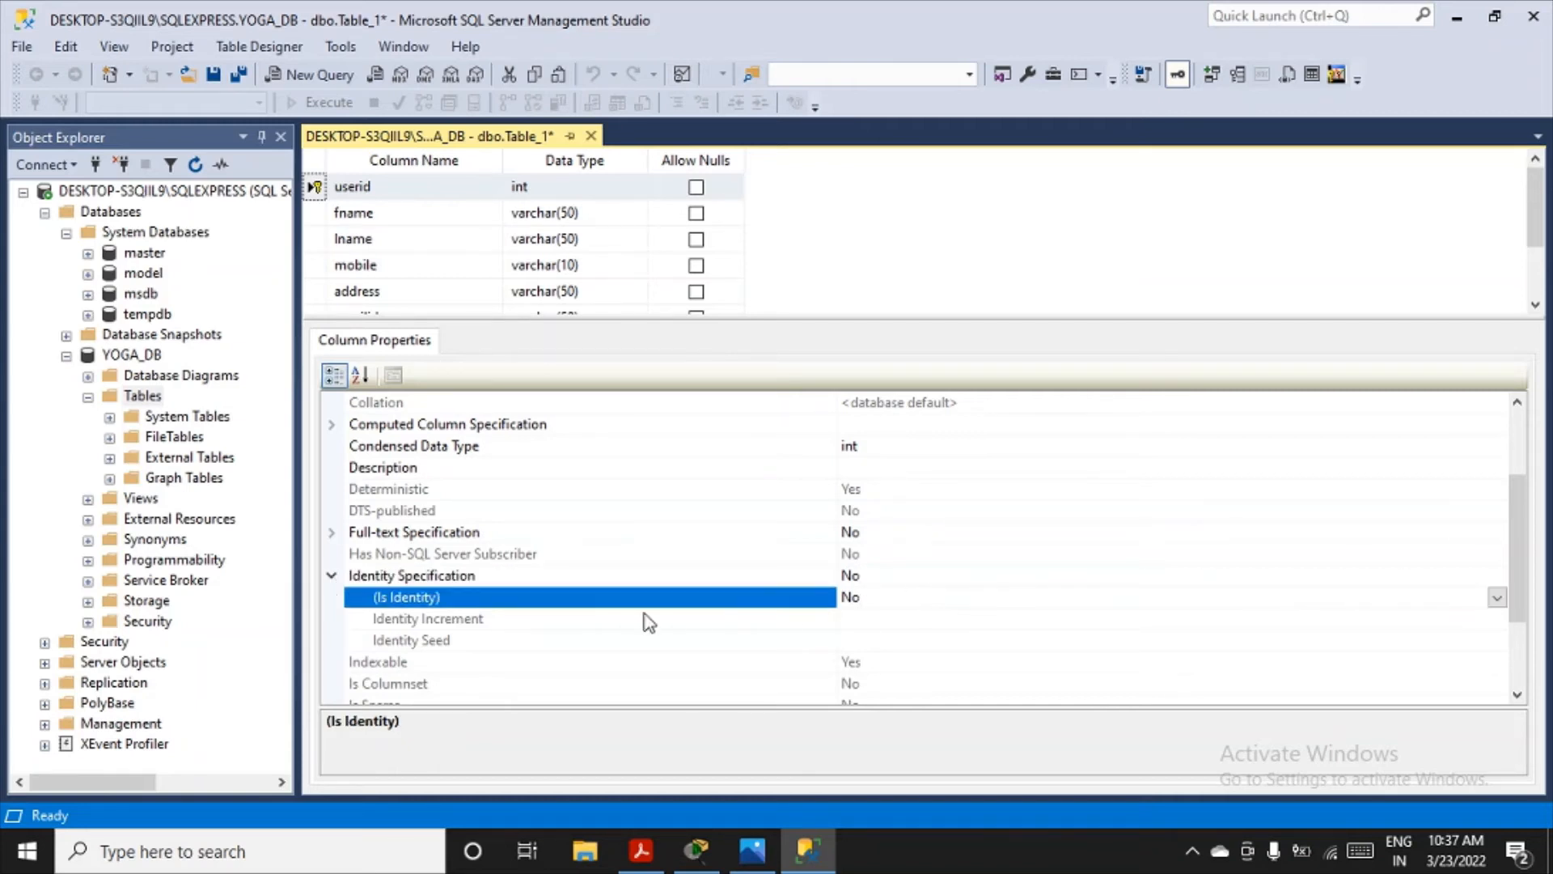
click(1497, 597)
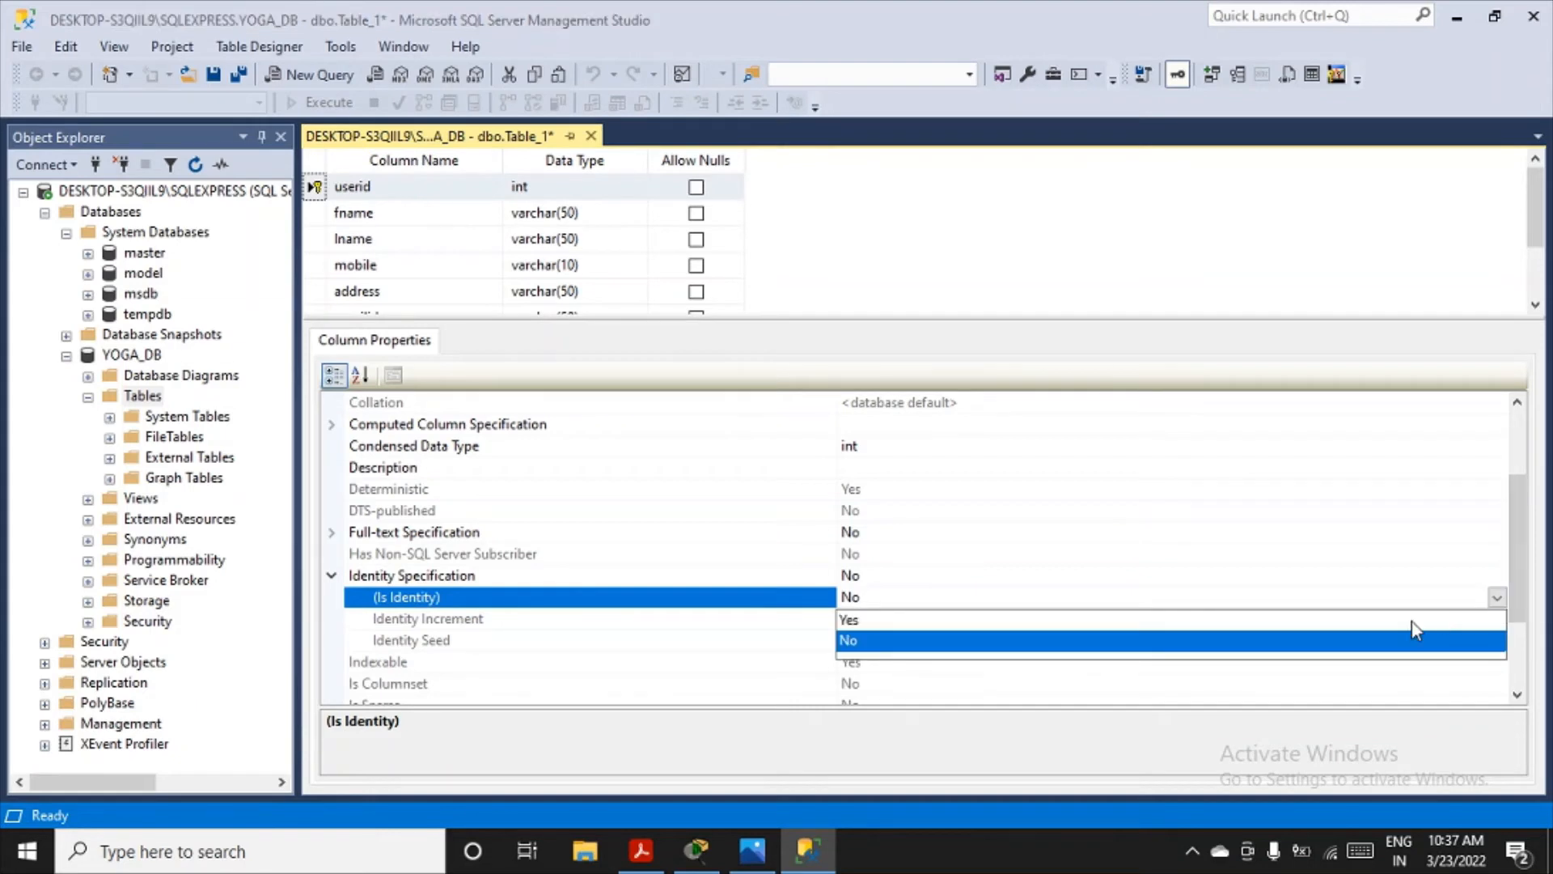
click(1411, 621)
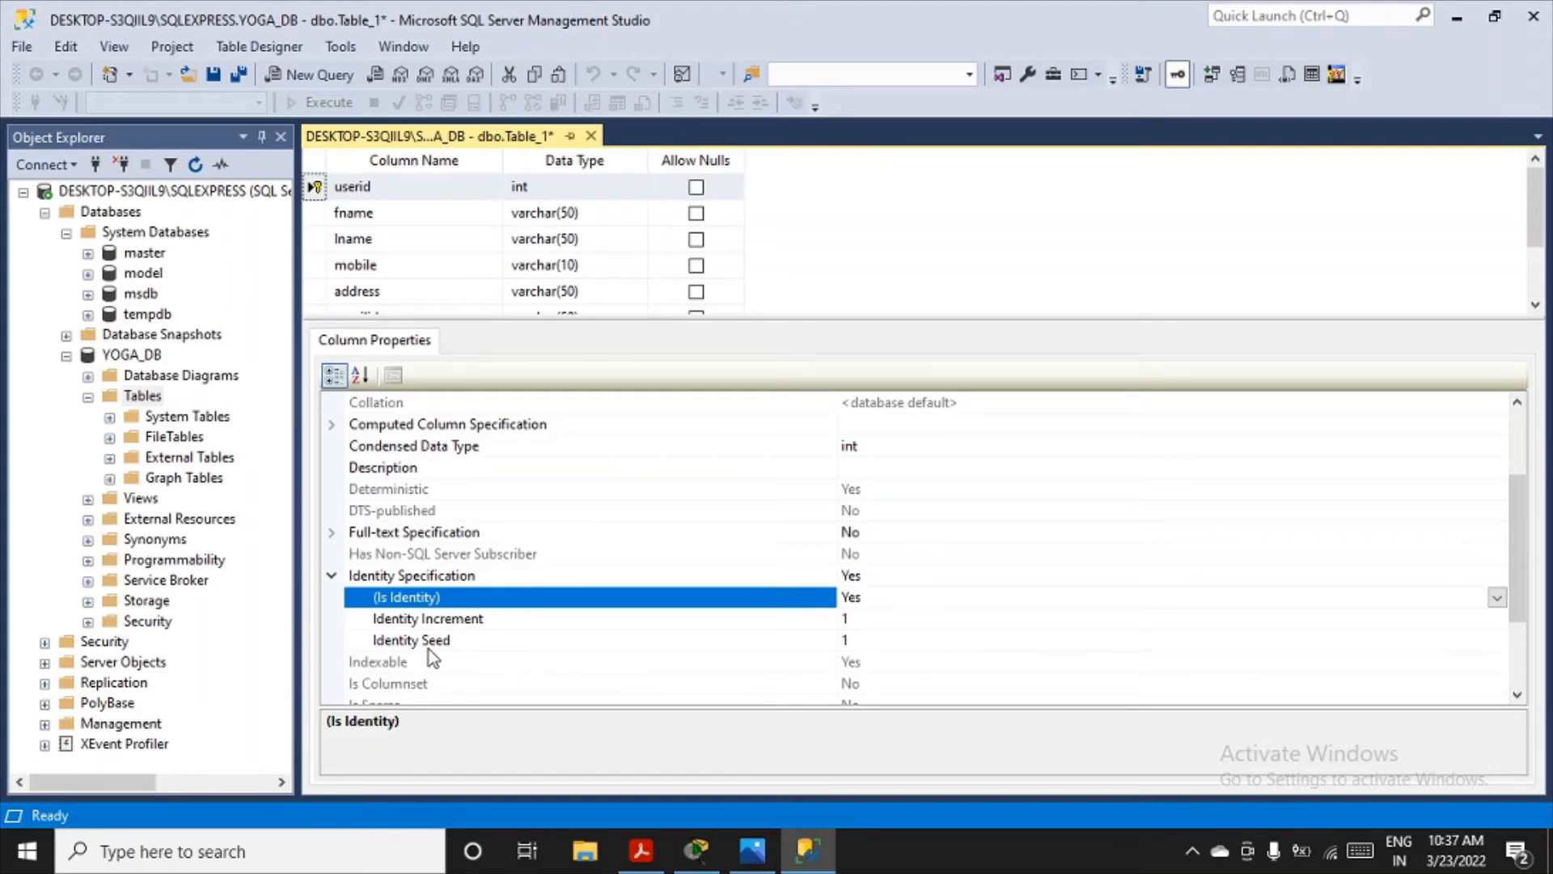
- Set the identity seed of the userid column to 100
click(861, 642)
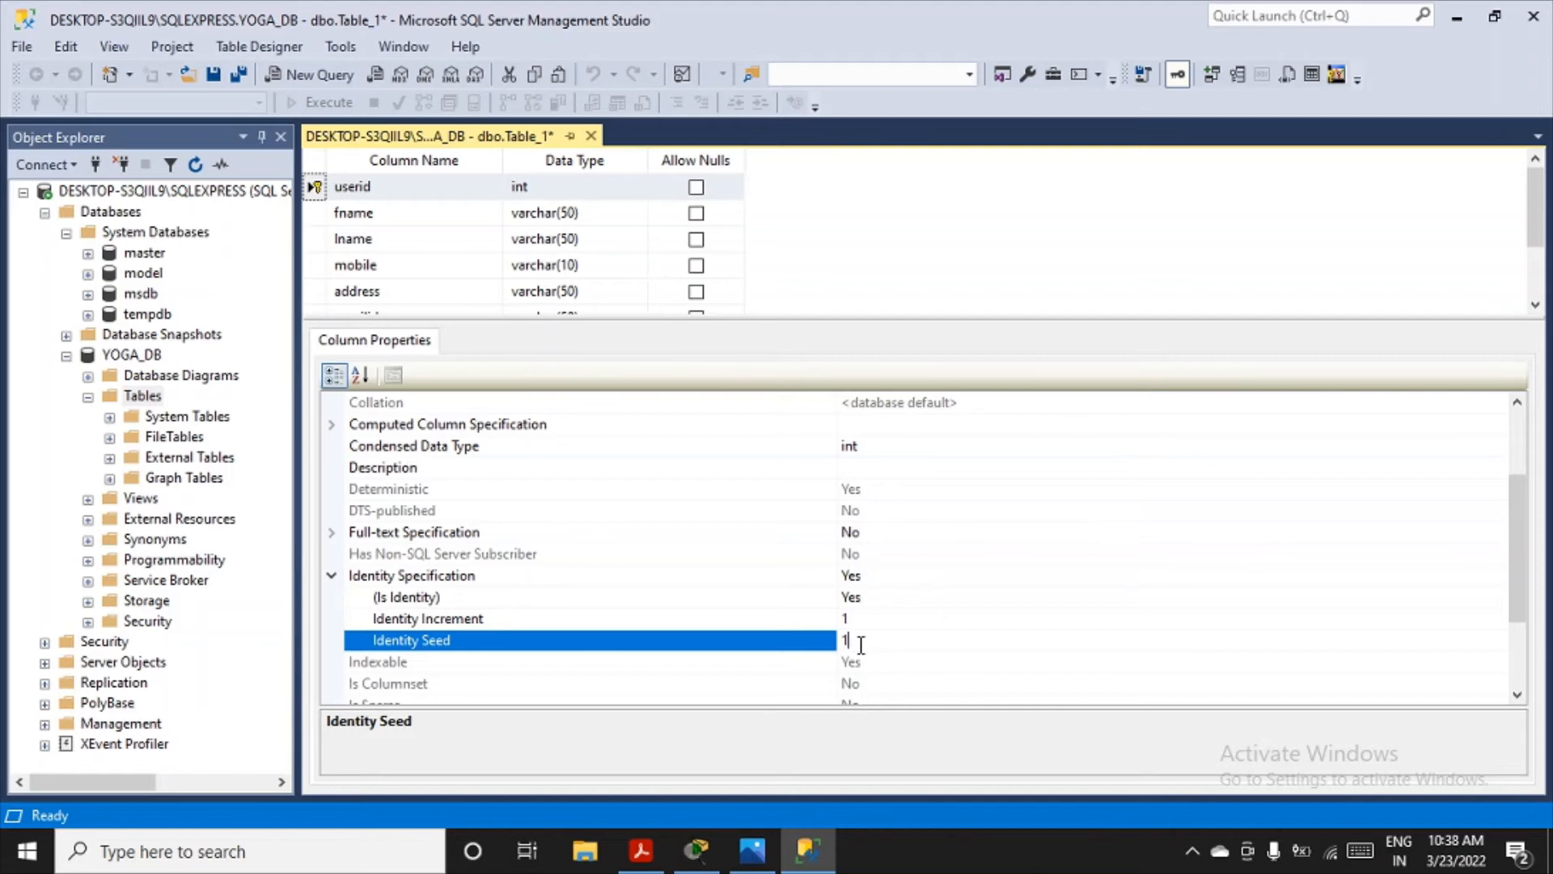
text(00)
drag(1200, 318, 1198, 523)
click(824, 395)
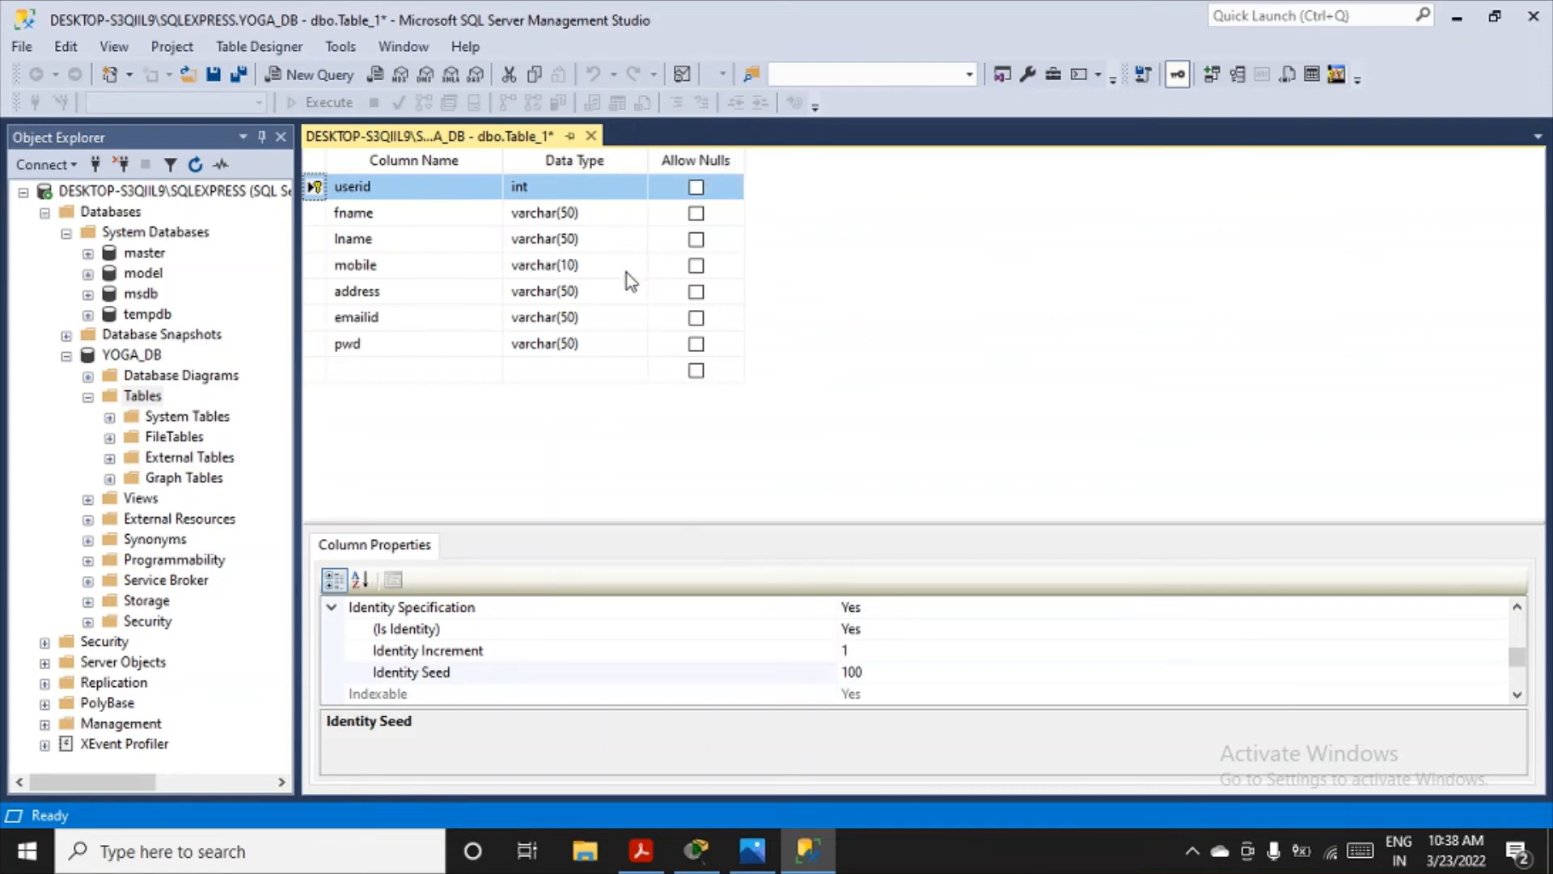
- Save the new table under the name signup
key(ctrl+s)
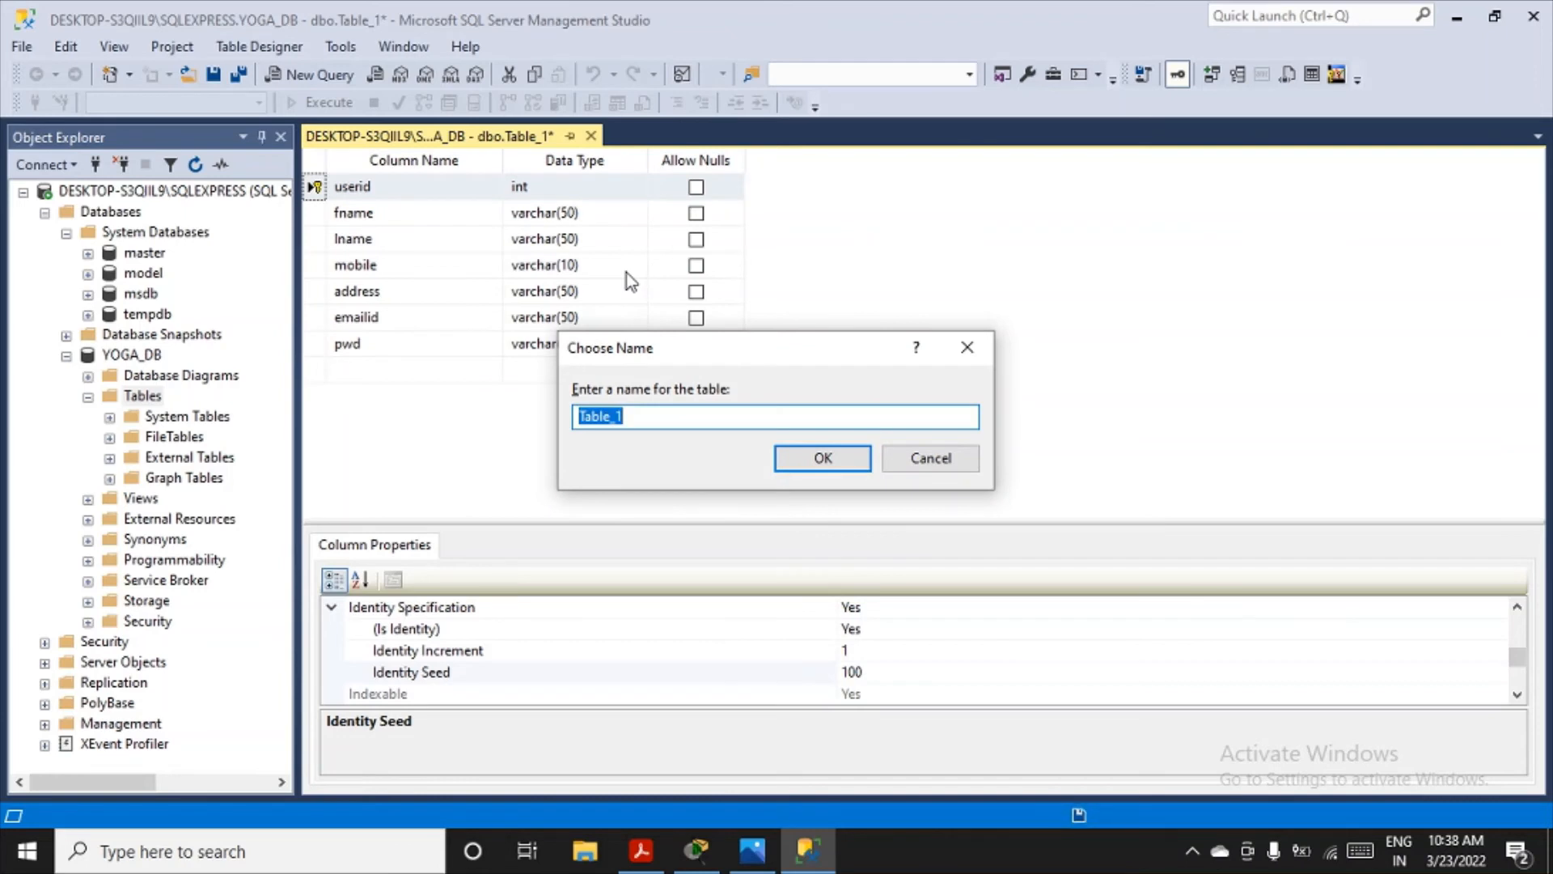
text(signup)
click(845, 460)
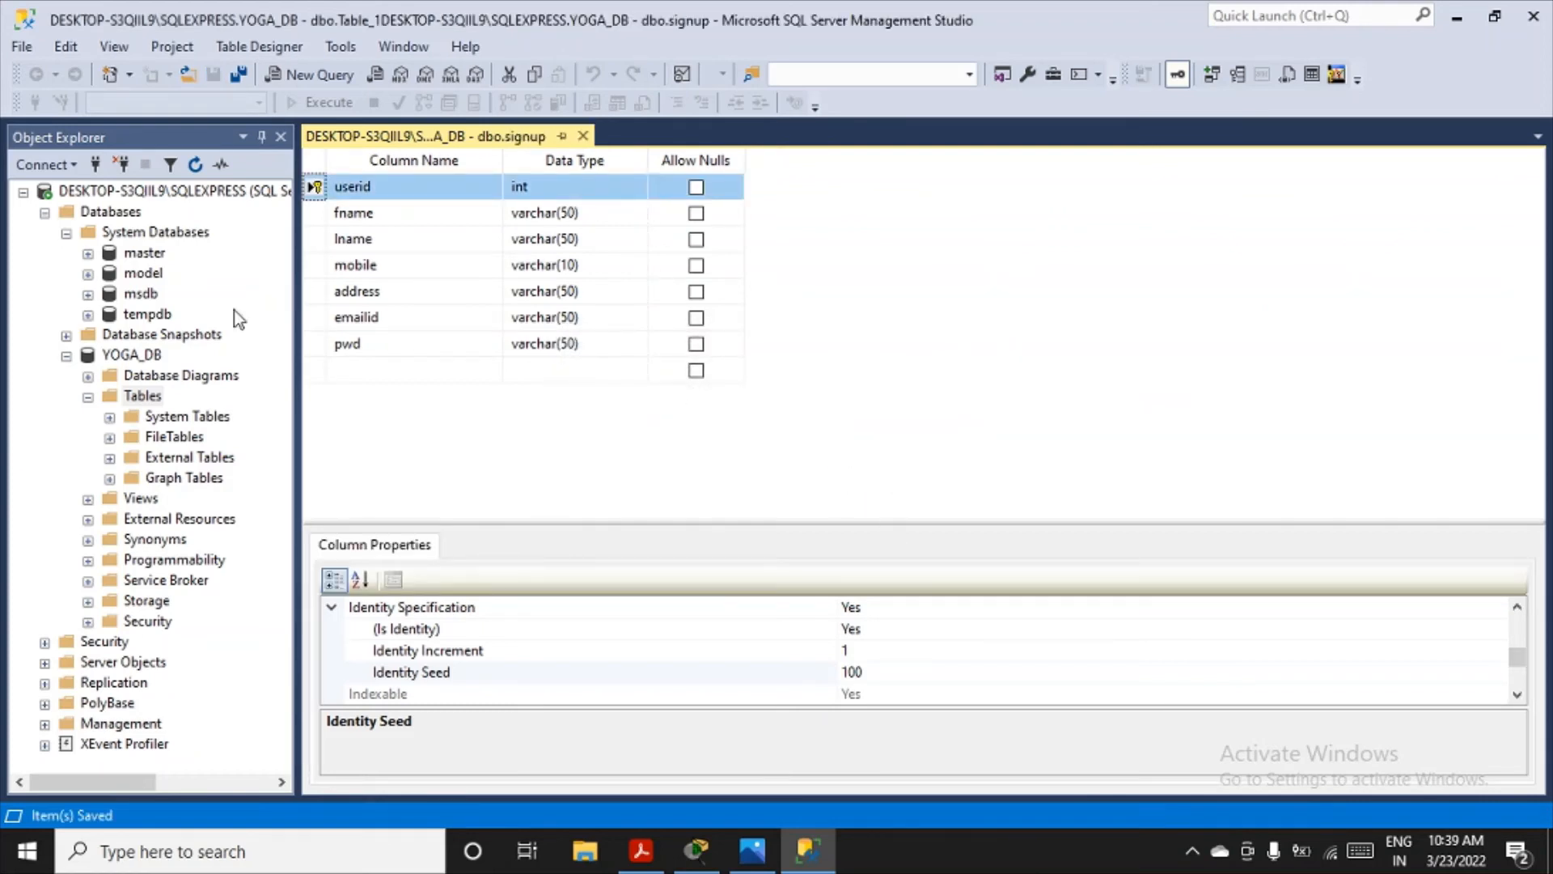
- Close the signup table design and refresh the Tables folder of YOGA_DB in the object tree
click(110, 417)
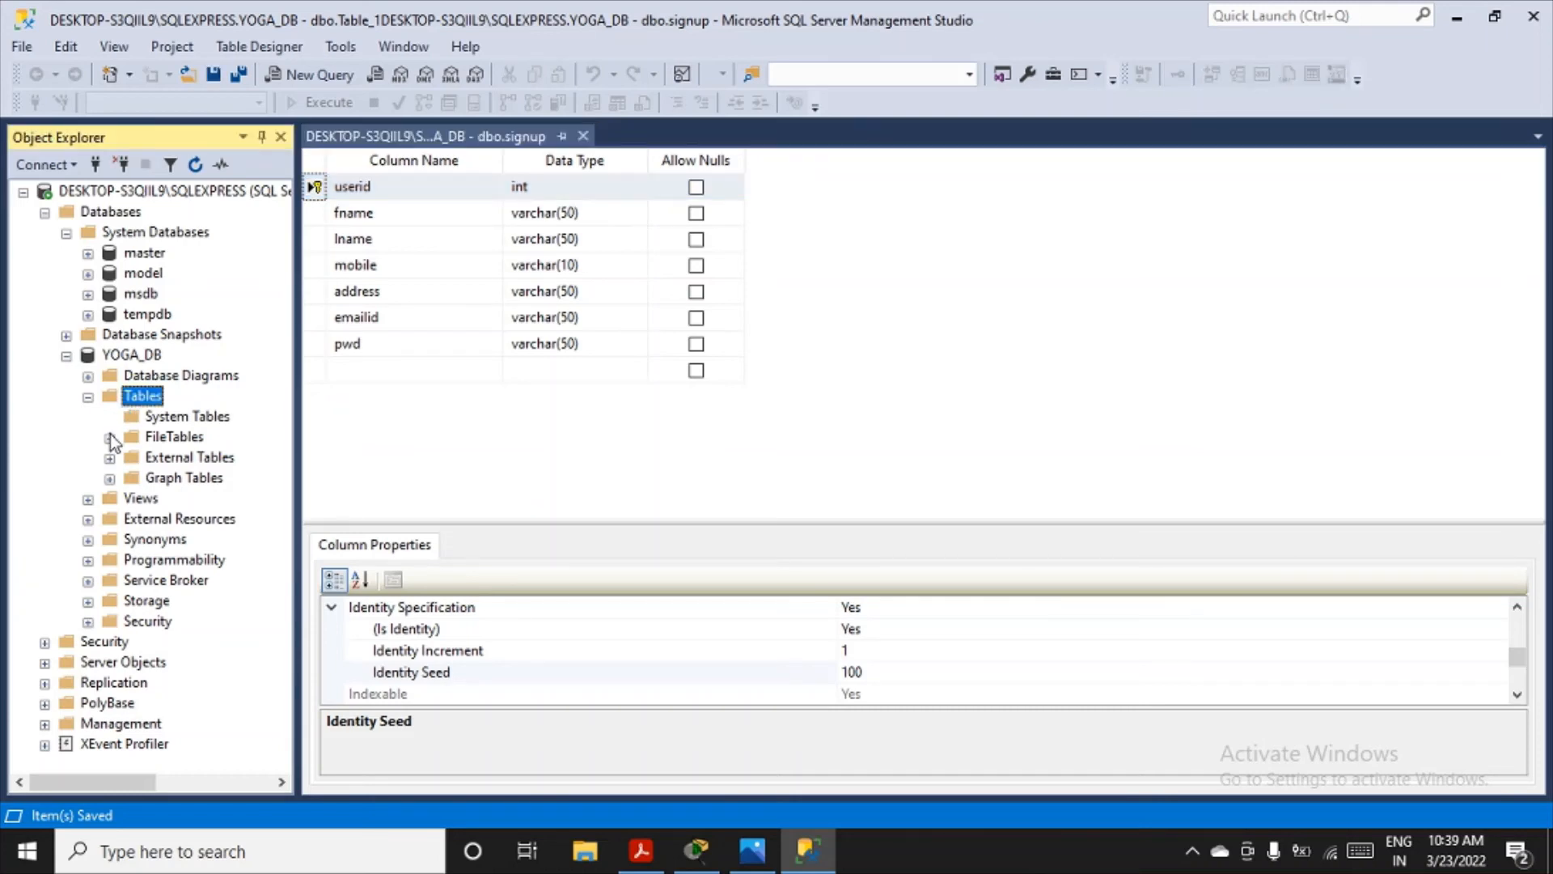
click(110, 436)
click(89, 398)
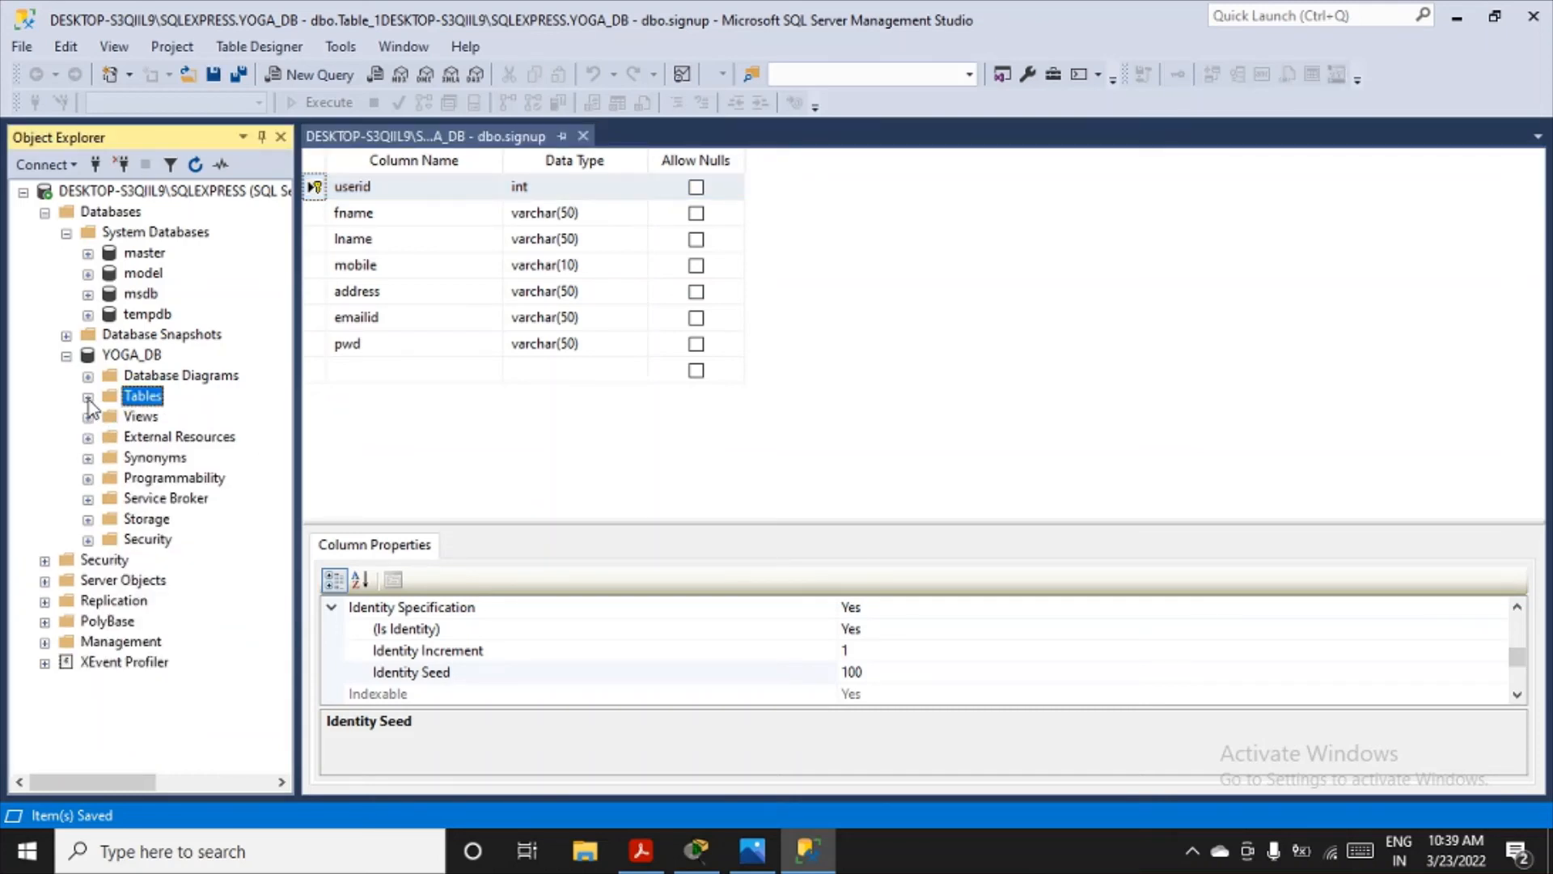
click(89, 397)
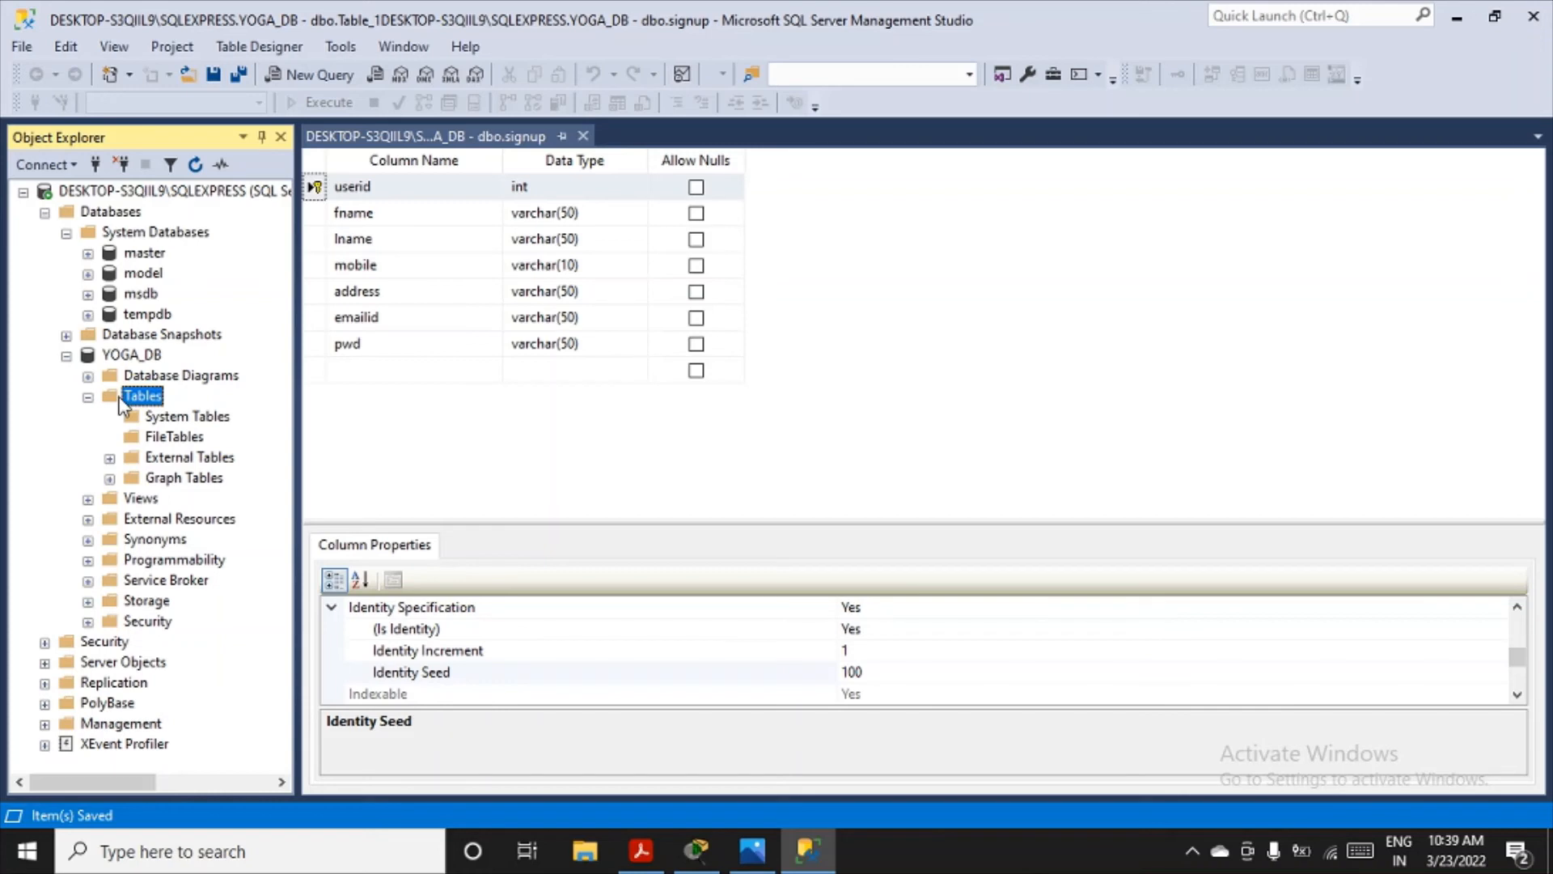
click(582, 136)
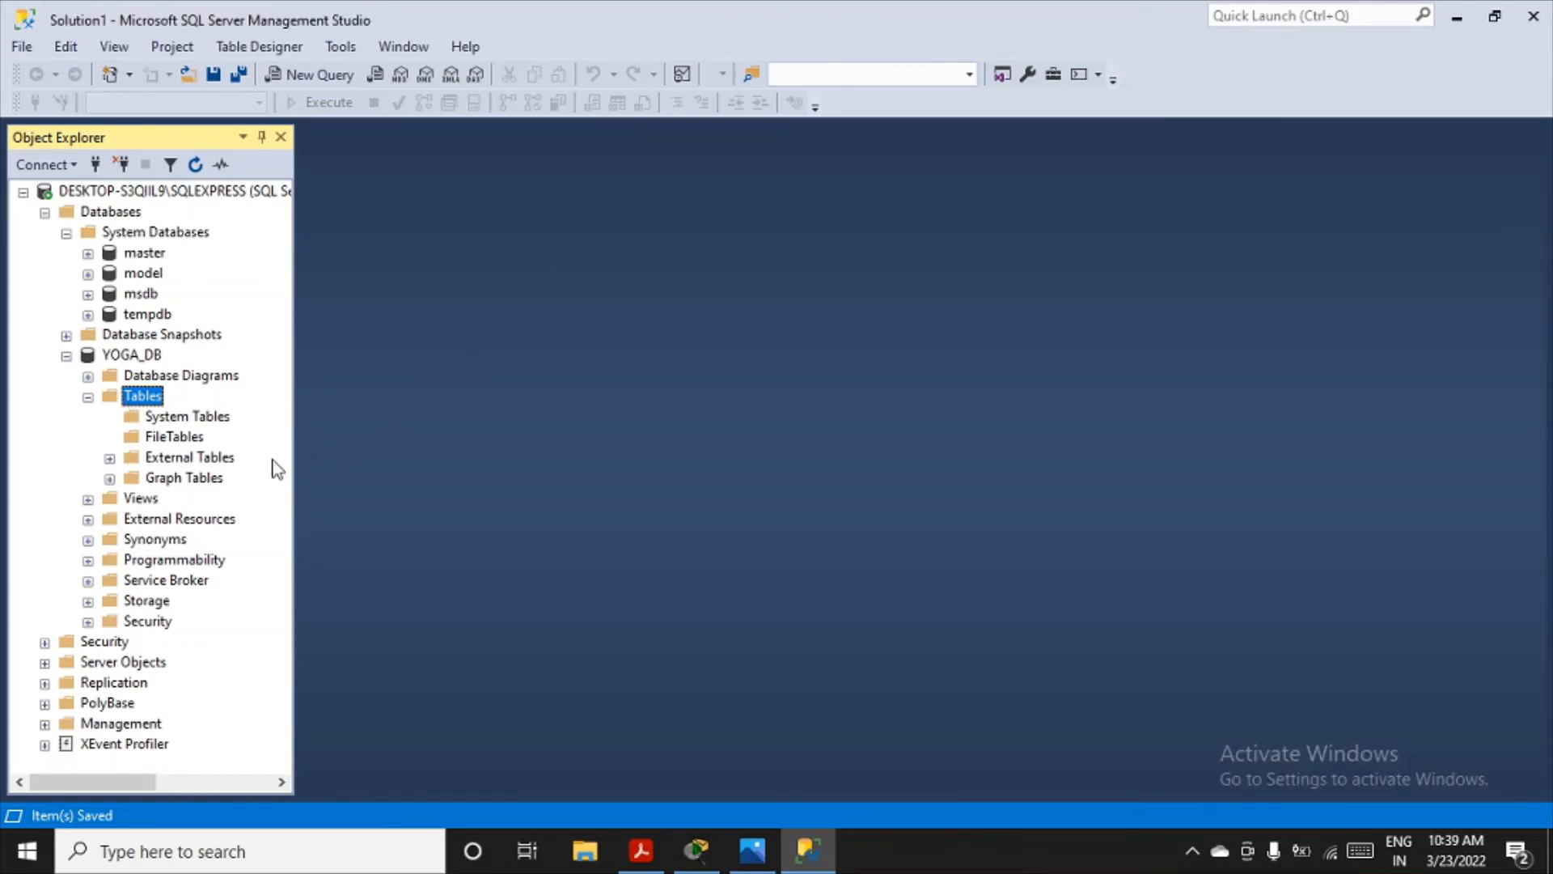
click(88, 397)
click(88, 397)
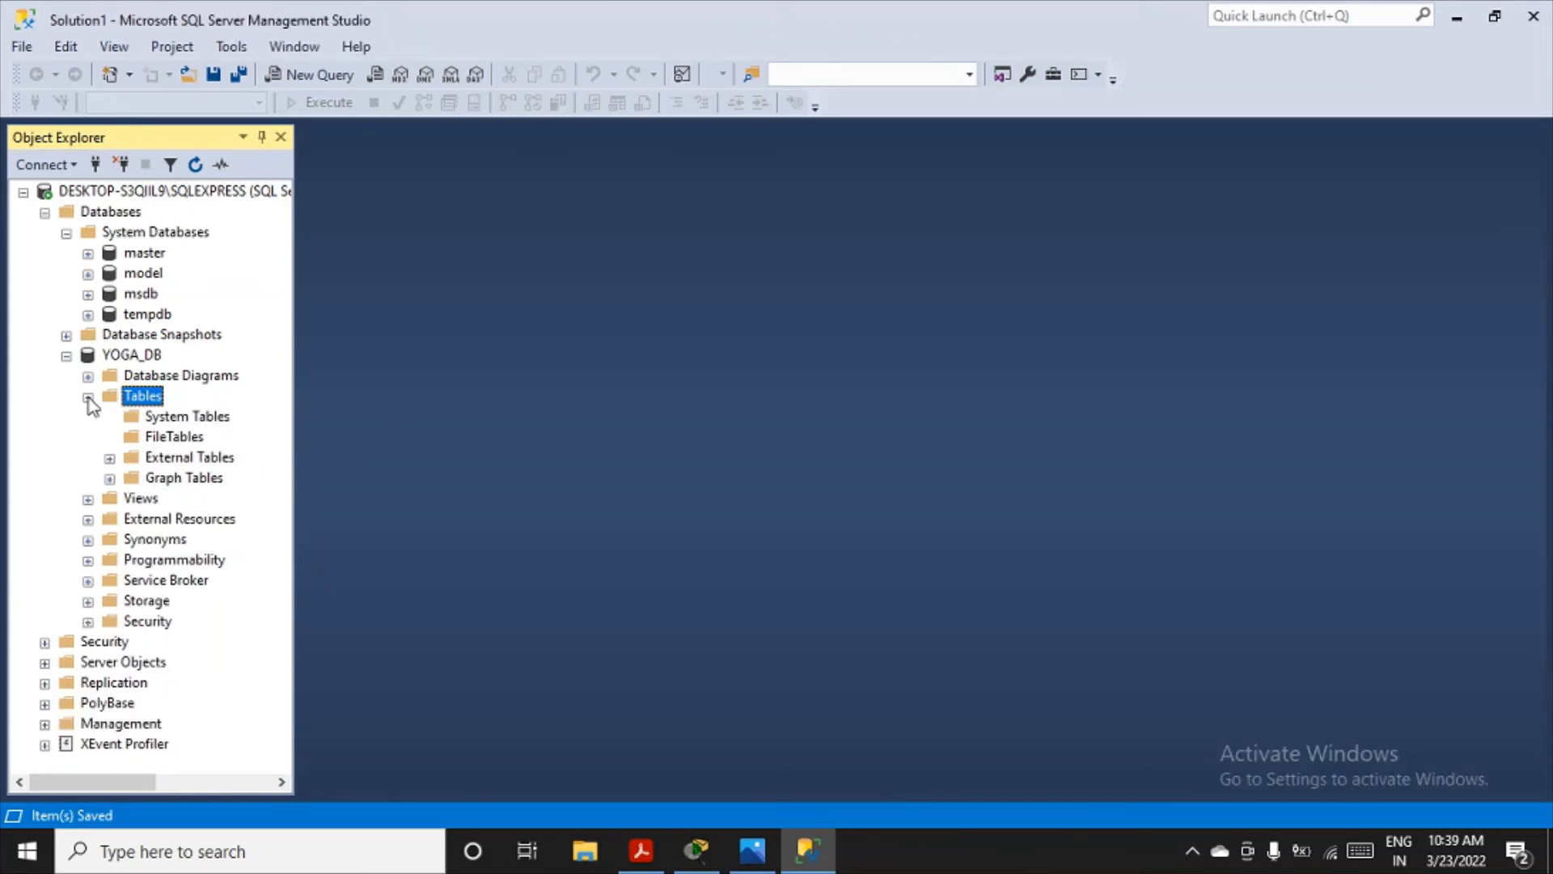
click(88, 397)
click(88, 397)
click(196, 166)
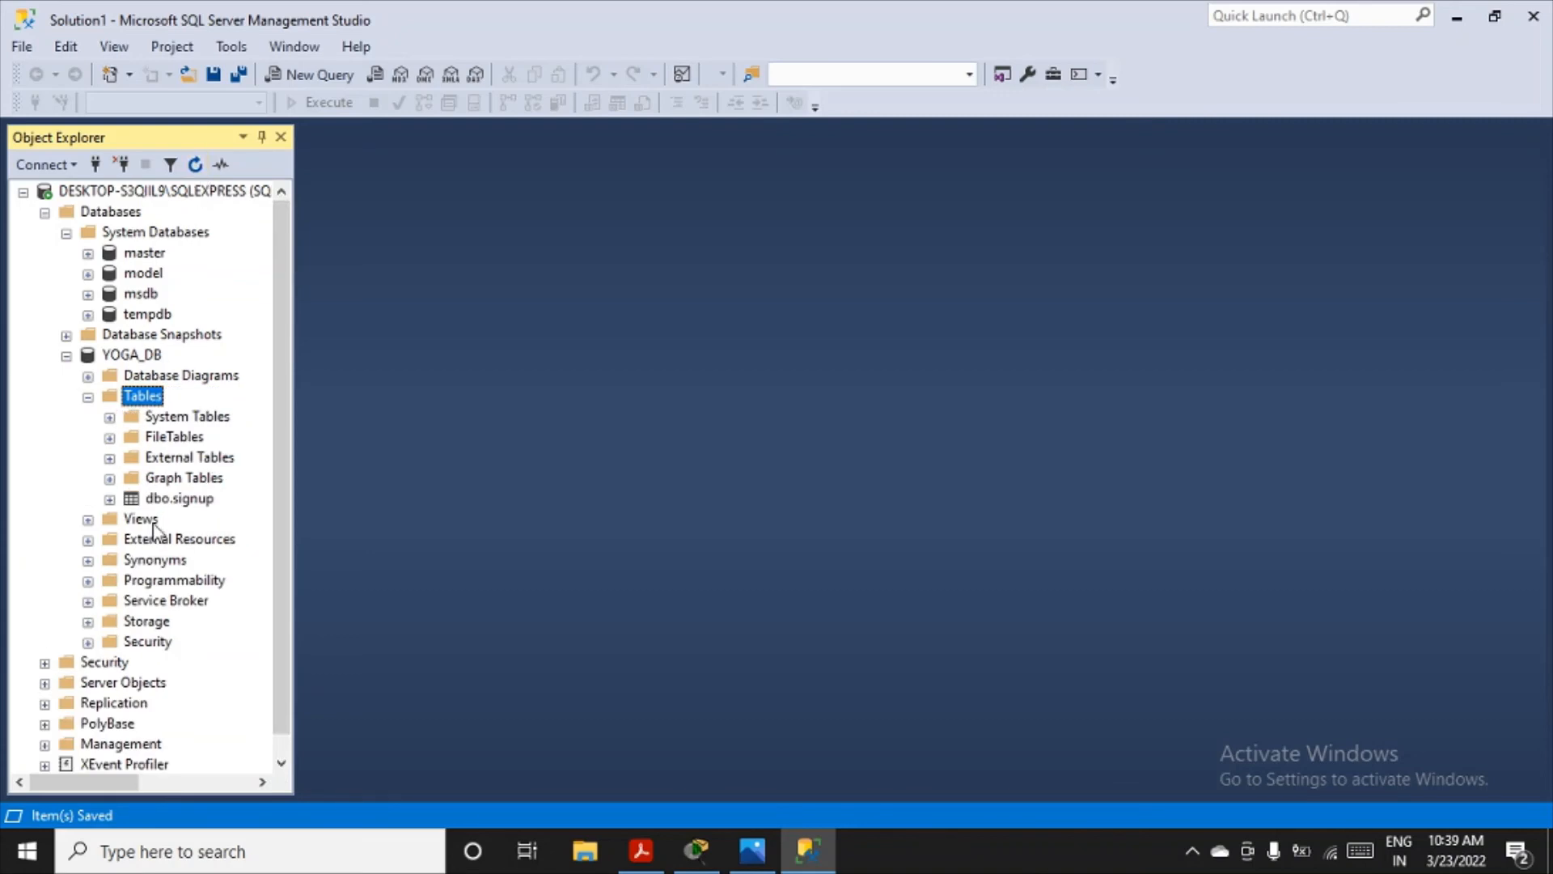
- Reopen the dbo.signup table of YOGA_DB in design view
click(175, 500)
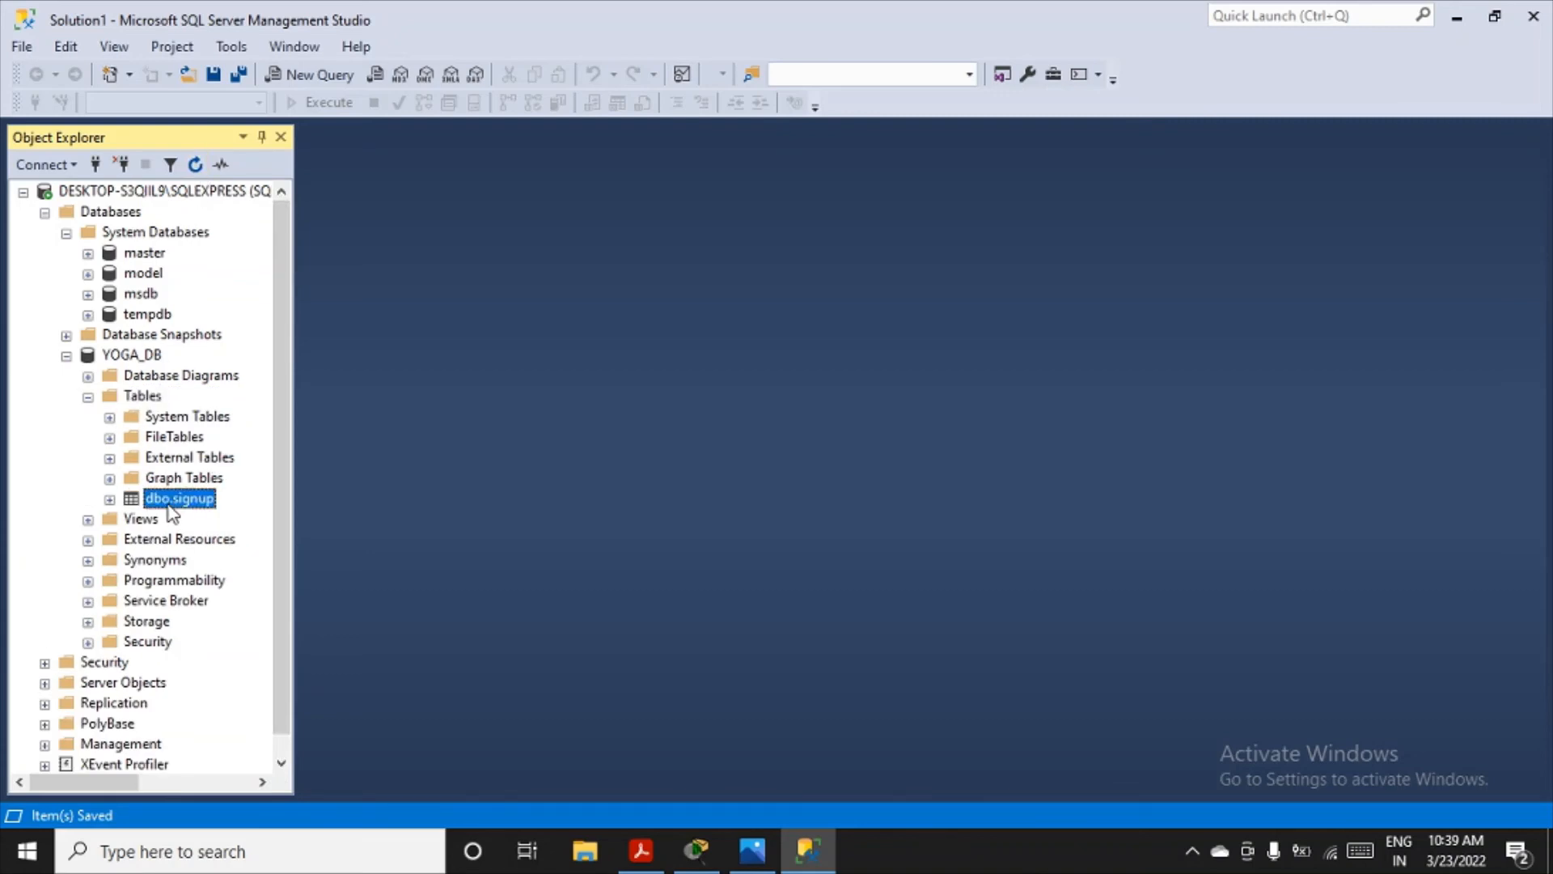
right_click(178, 502)
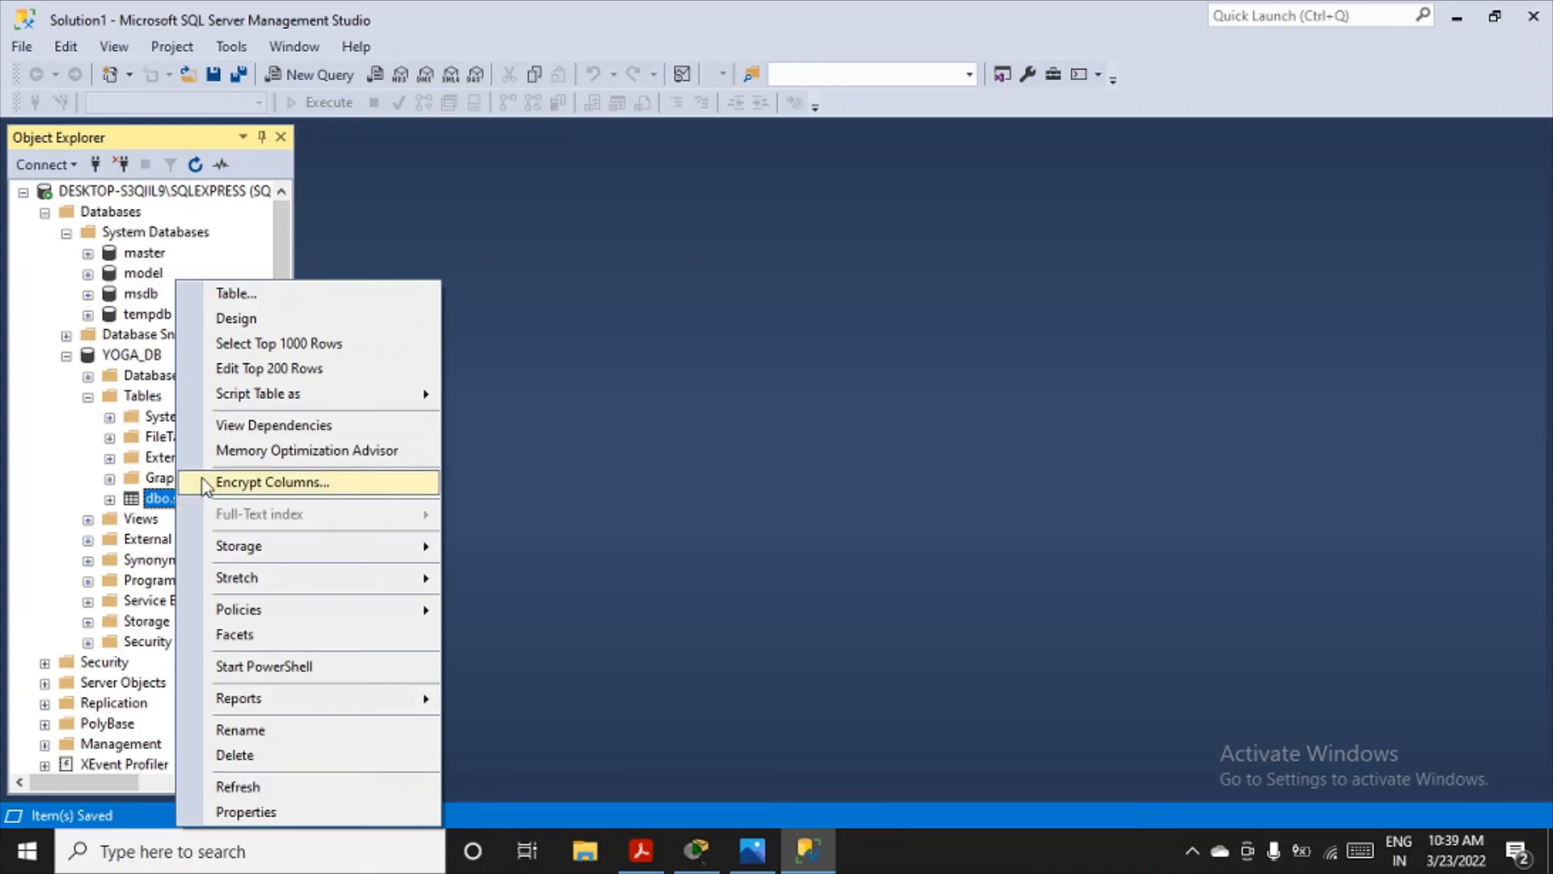
mouse_move(252, 394)
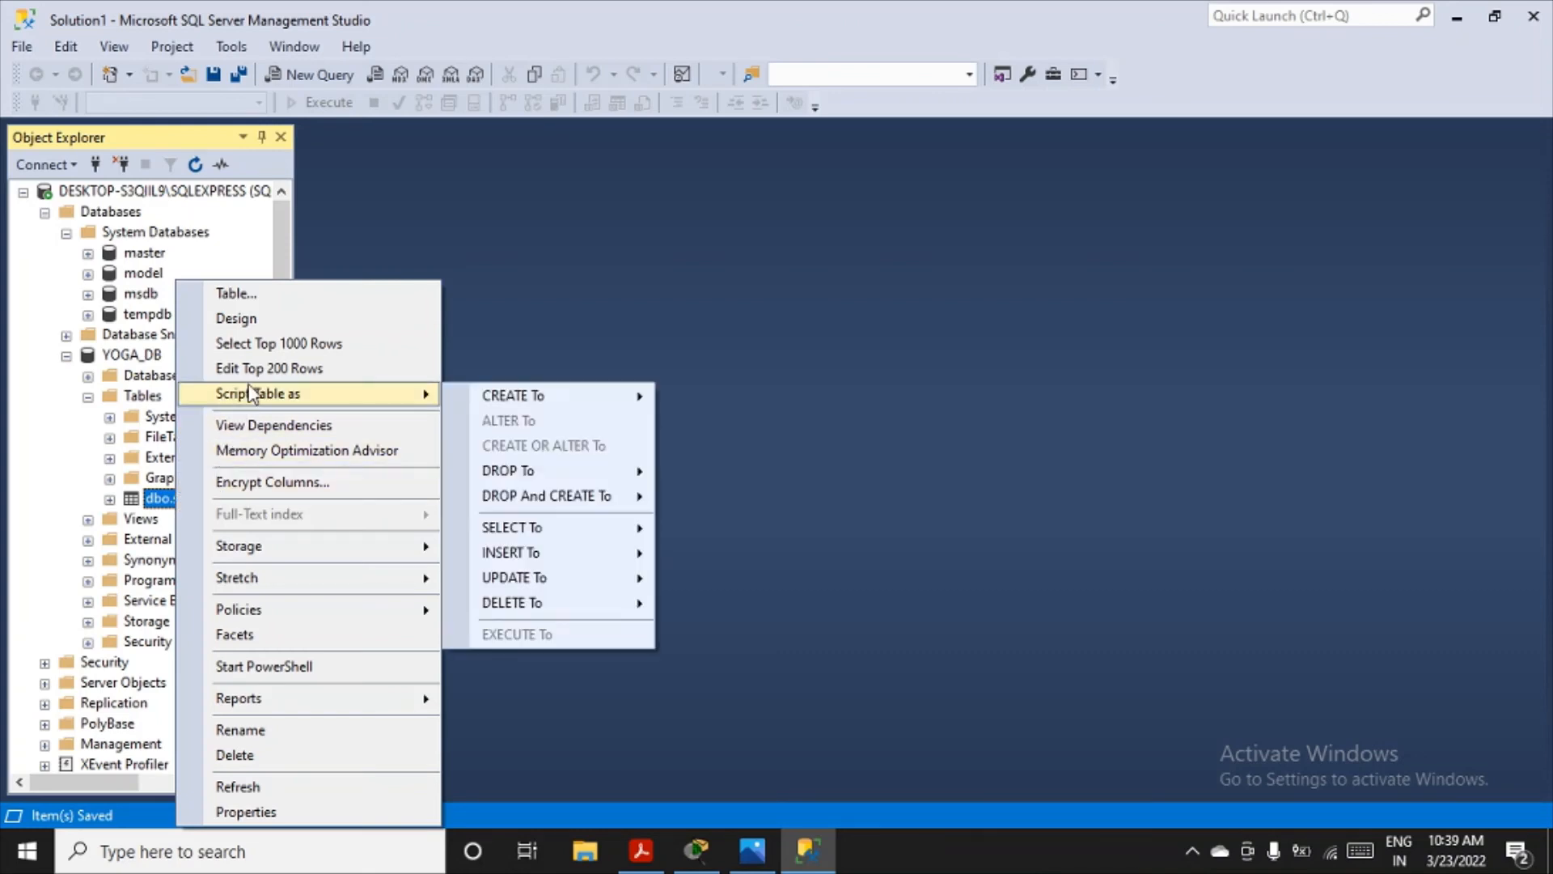
click(237, 318)
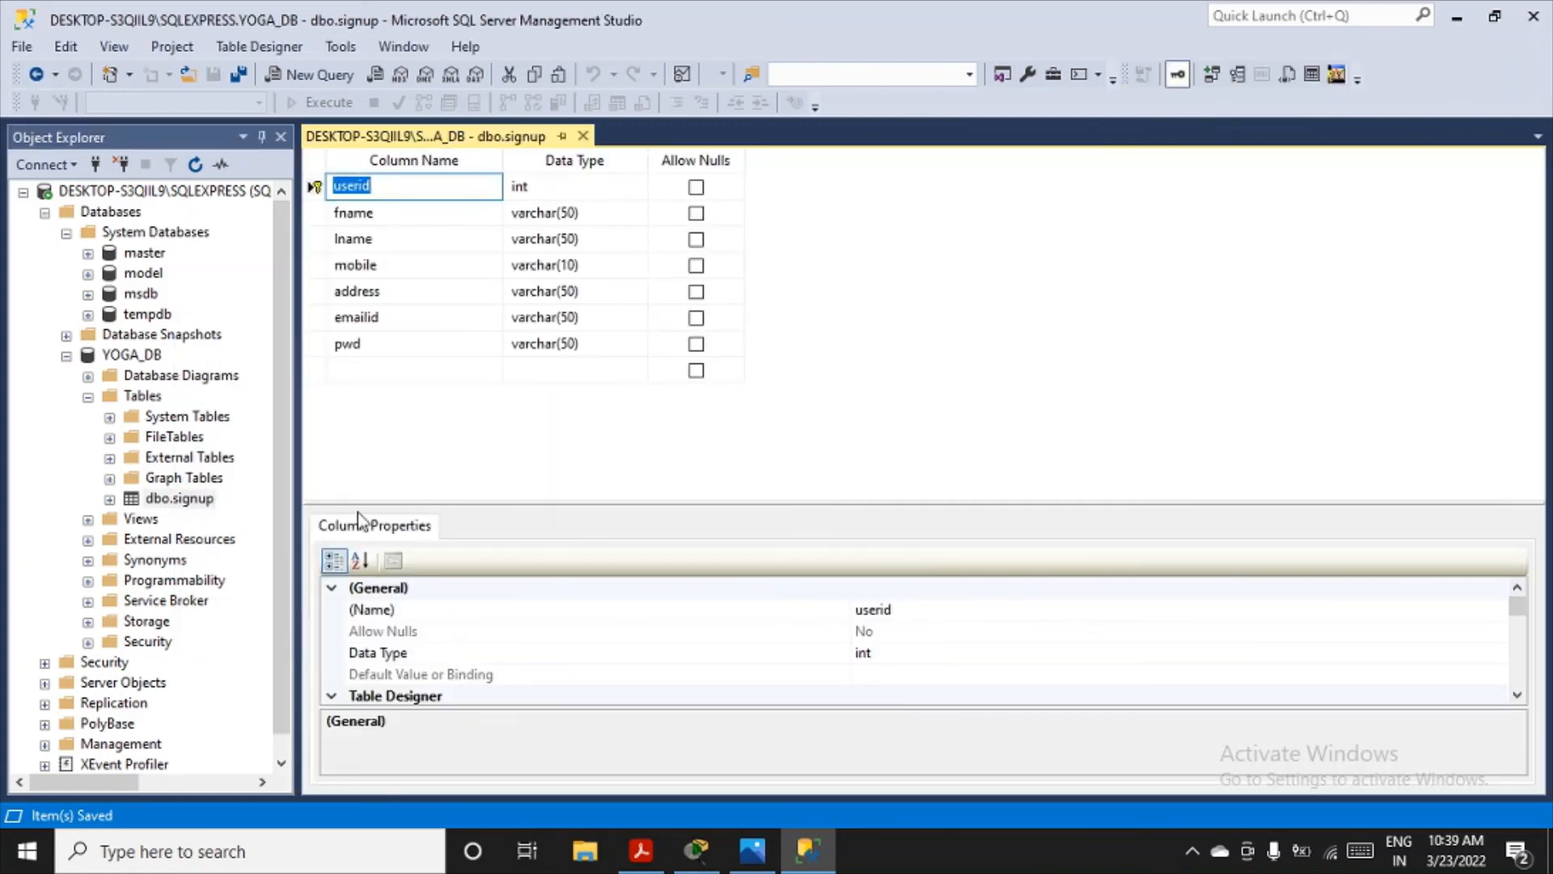
click(185, 500)
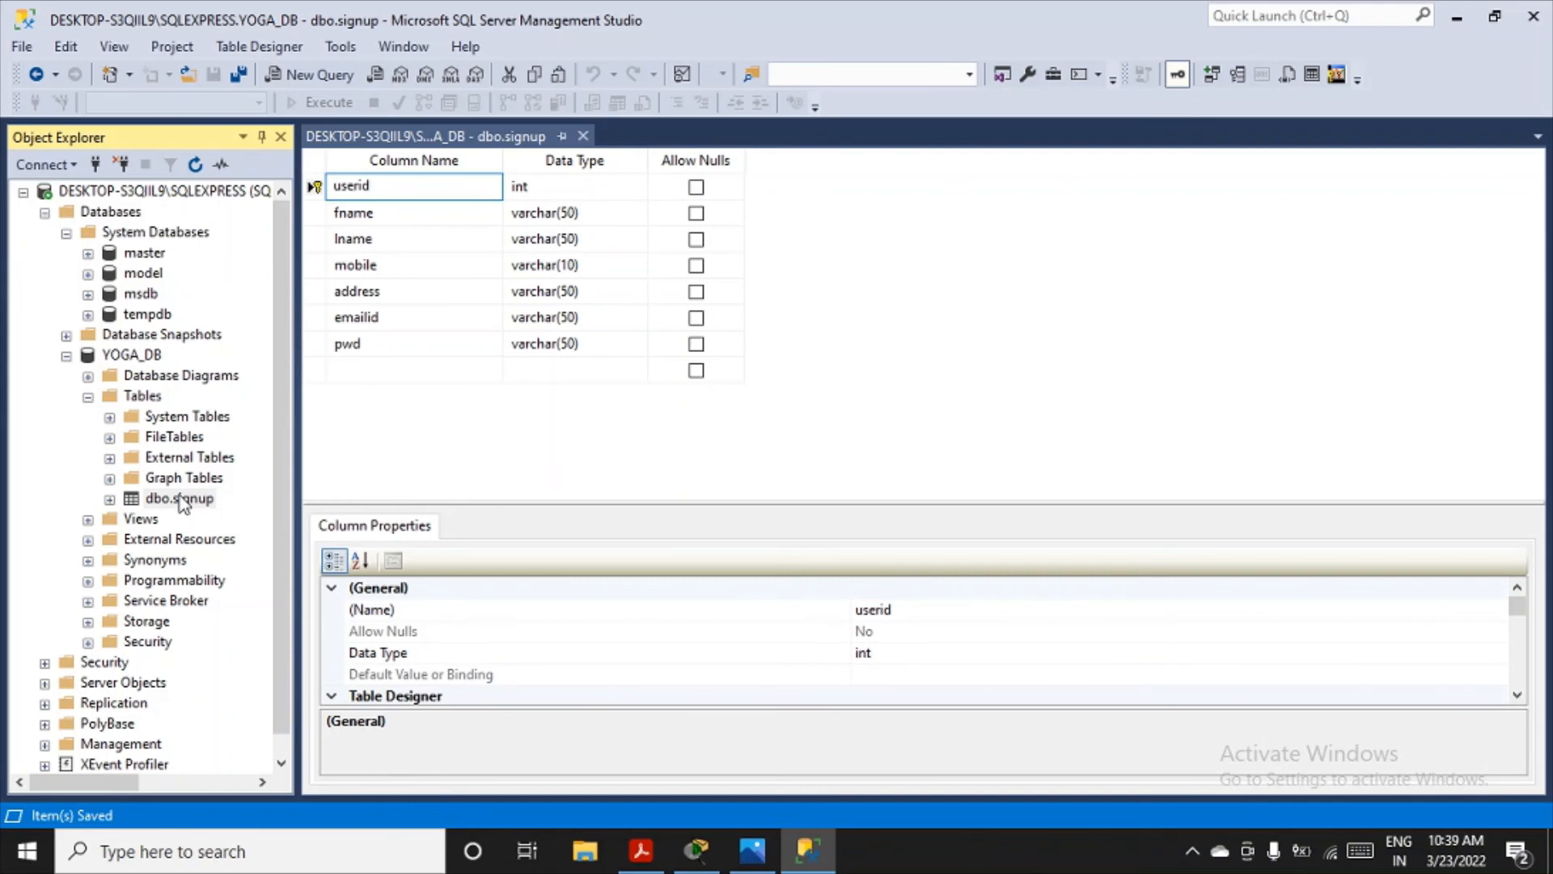
right_click(180, 502)
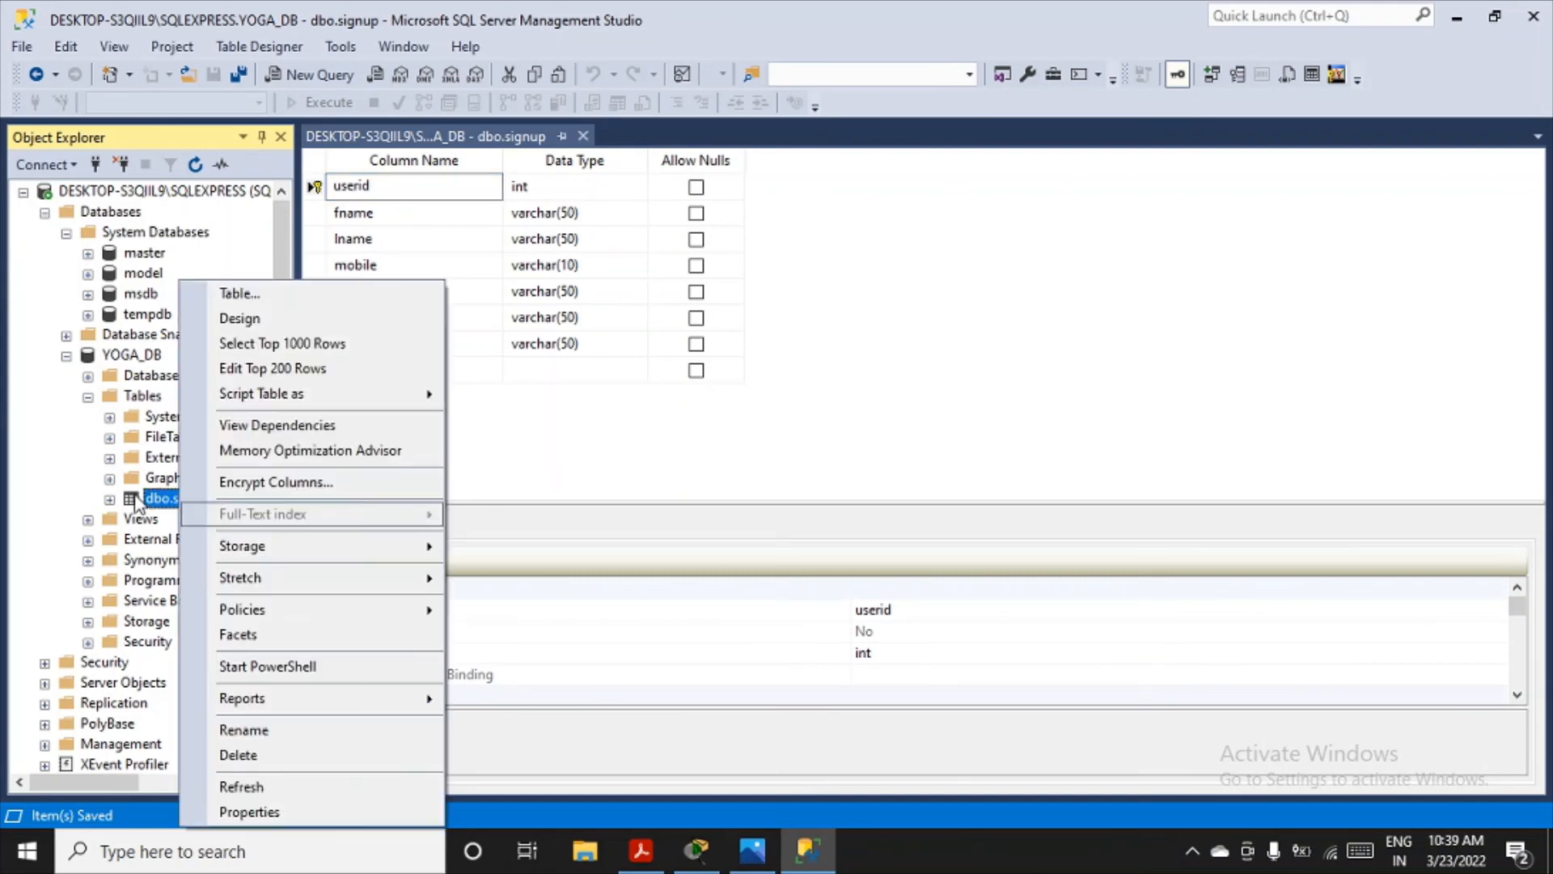
click(226, 728)
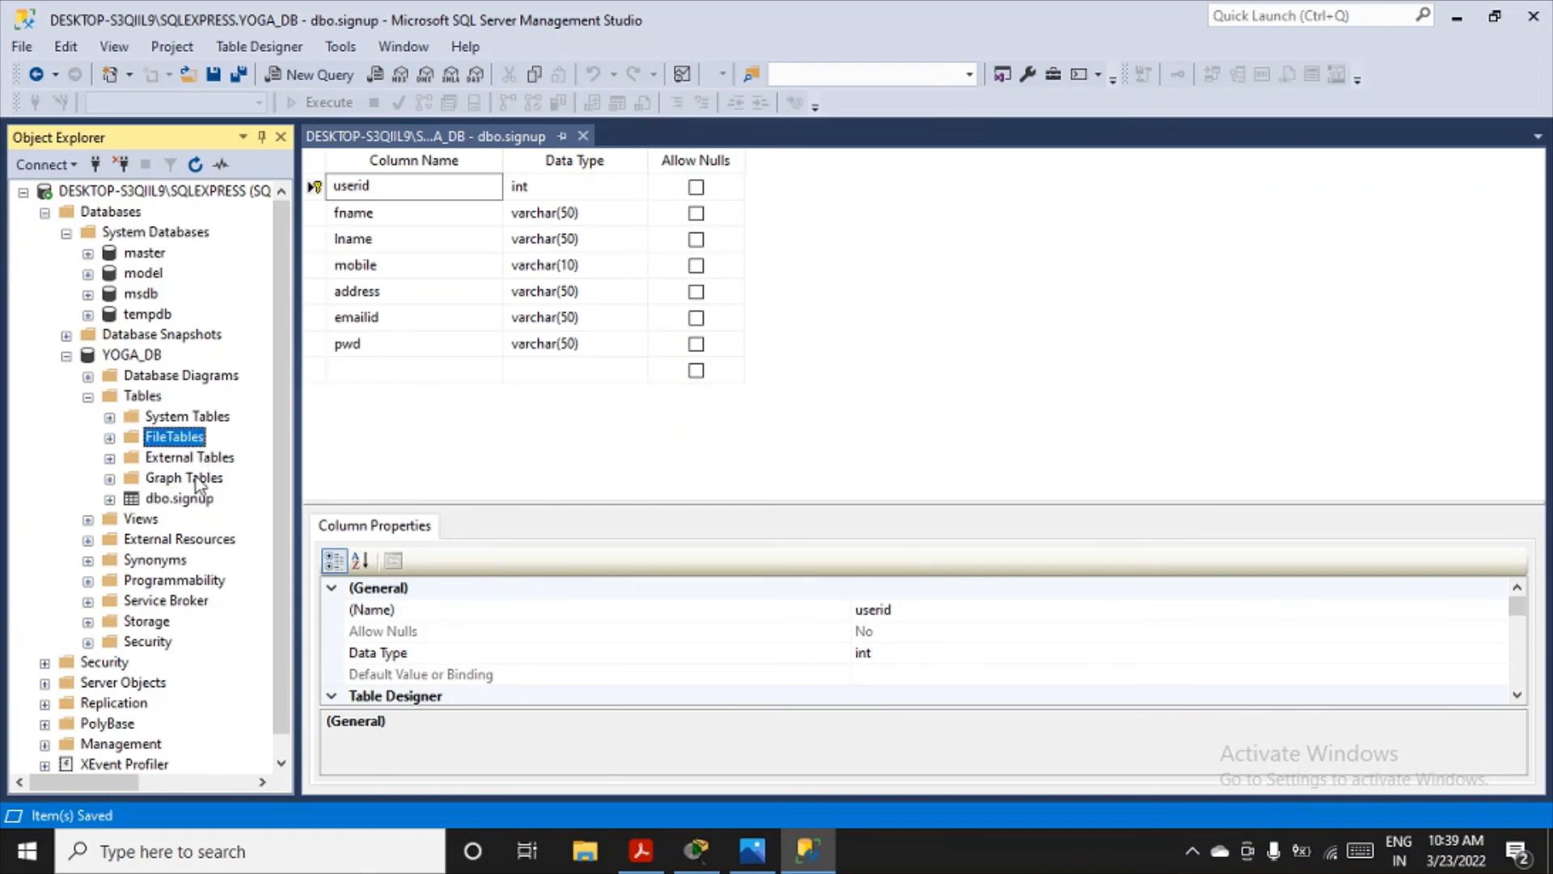
right_click(194, 503)
click(259, 478)
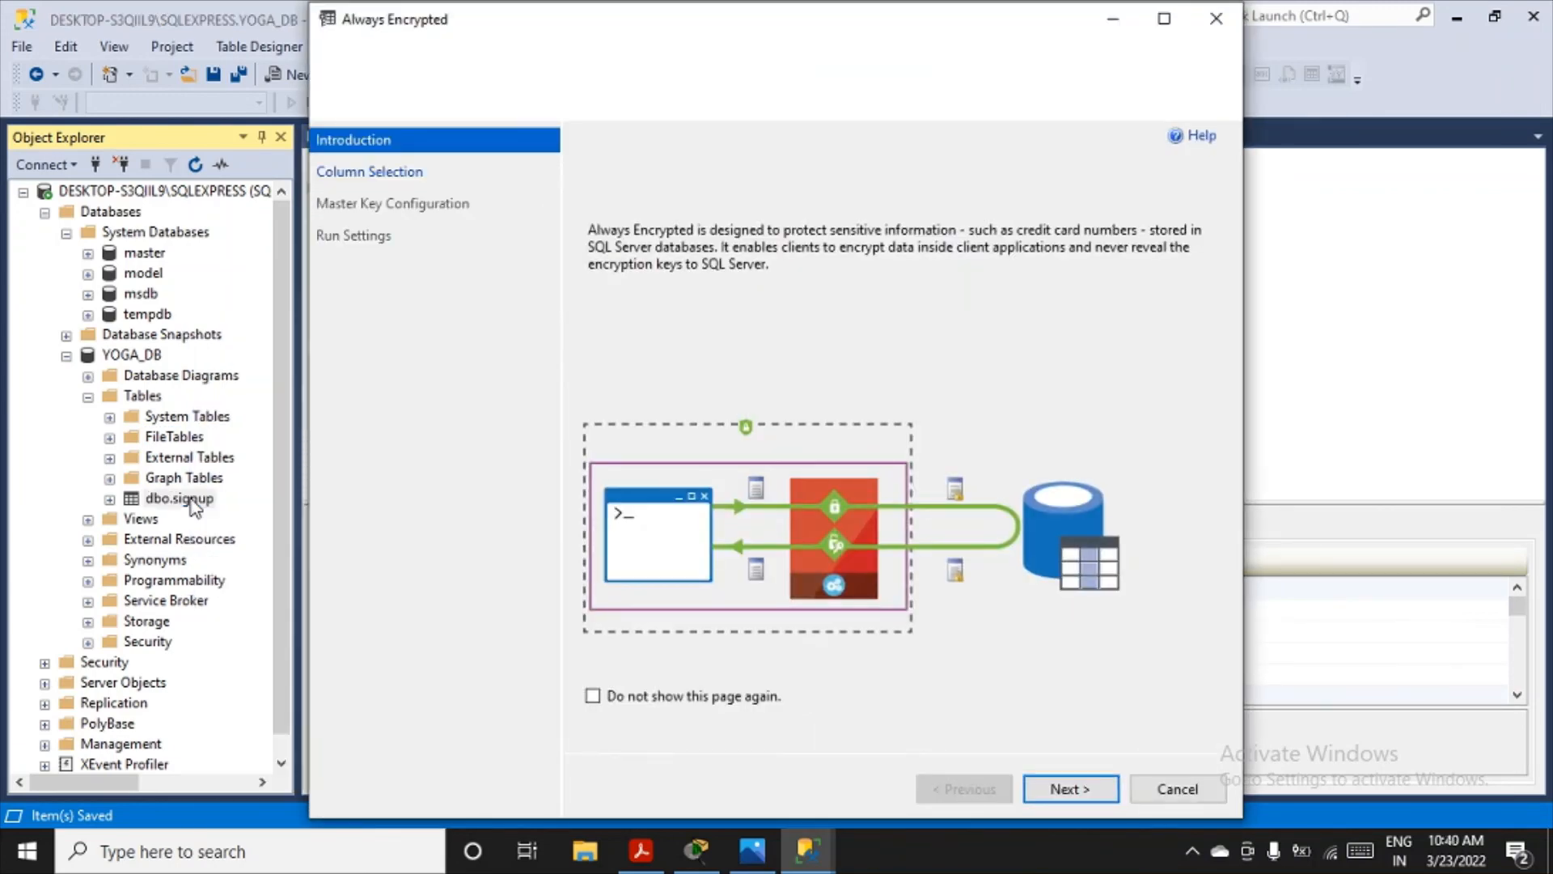
click(1216, 18)
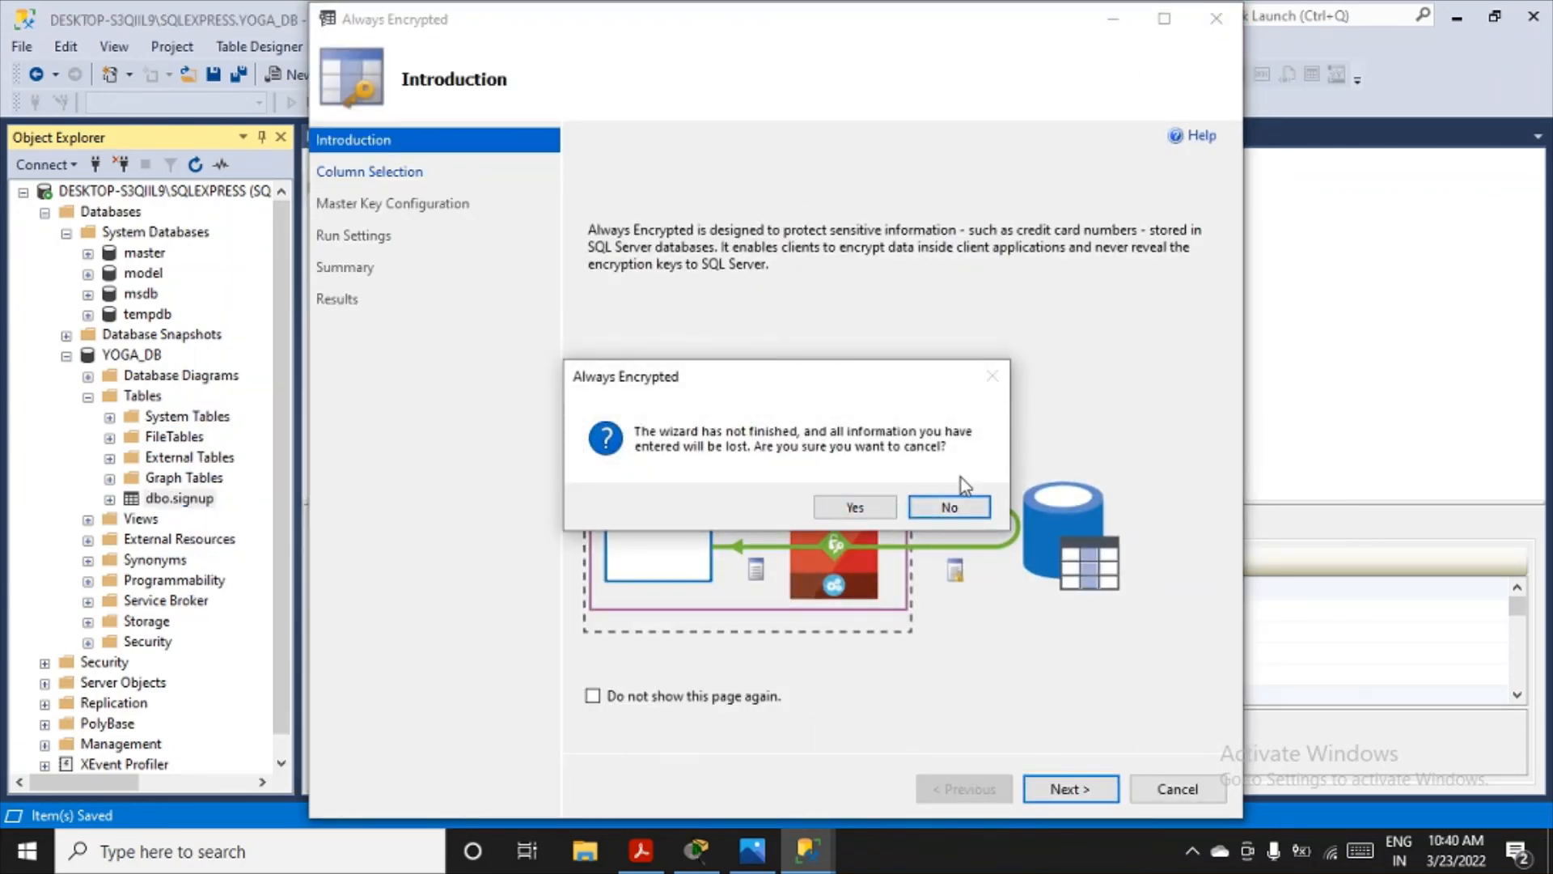
click(942, 509)
click(1178, 789)
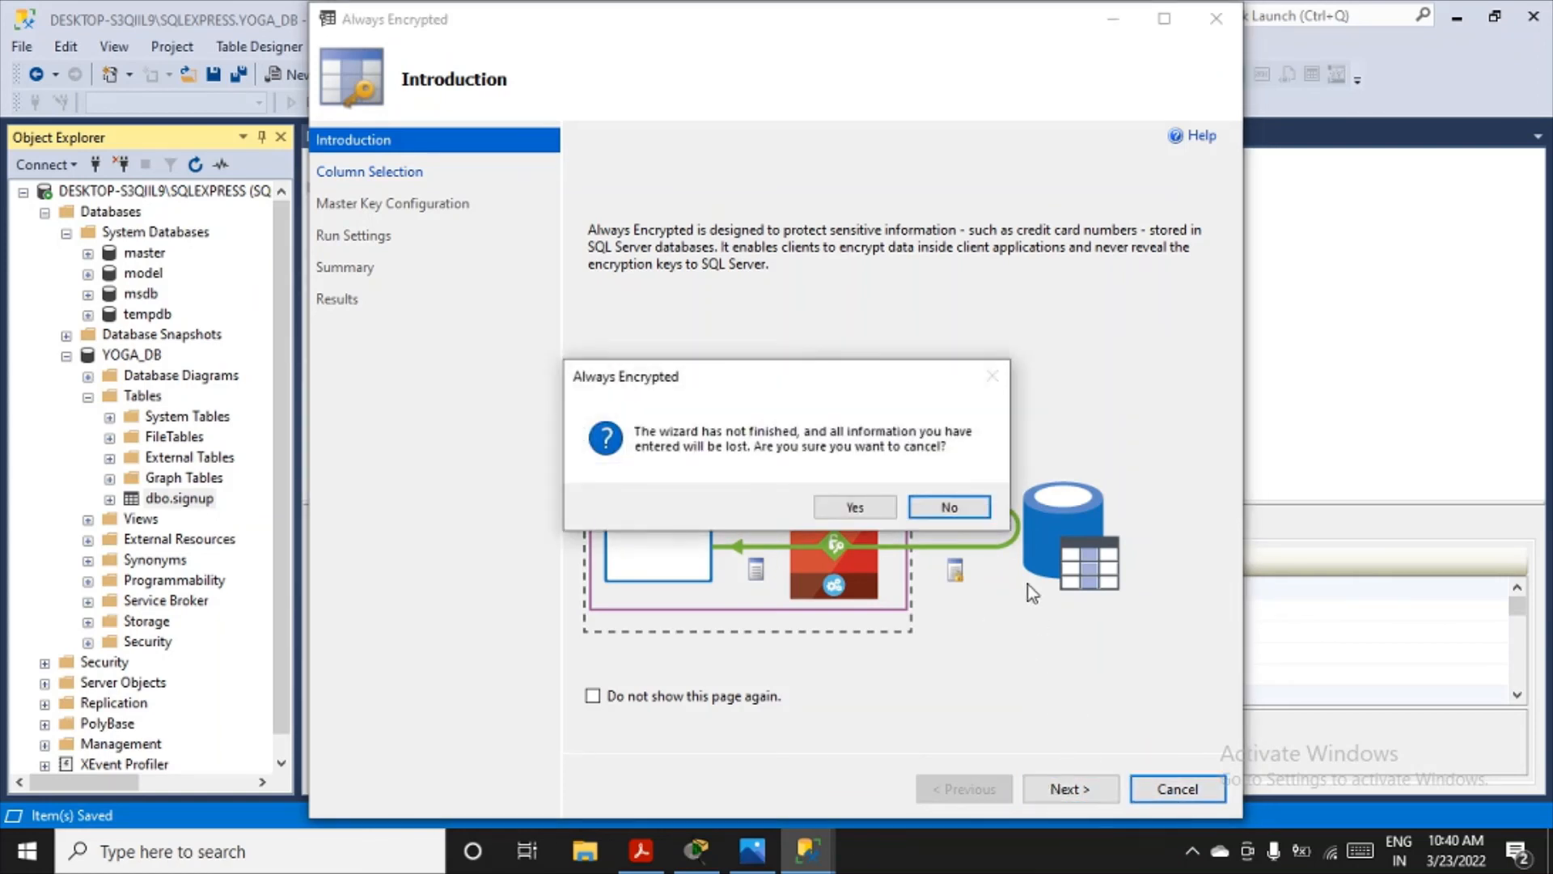
click(861, 512)
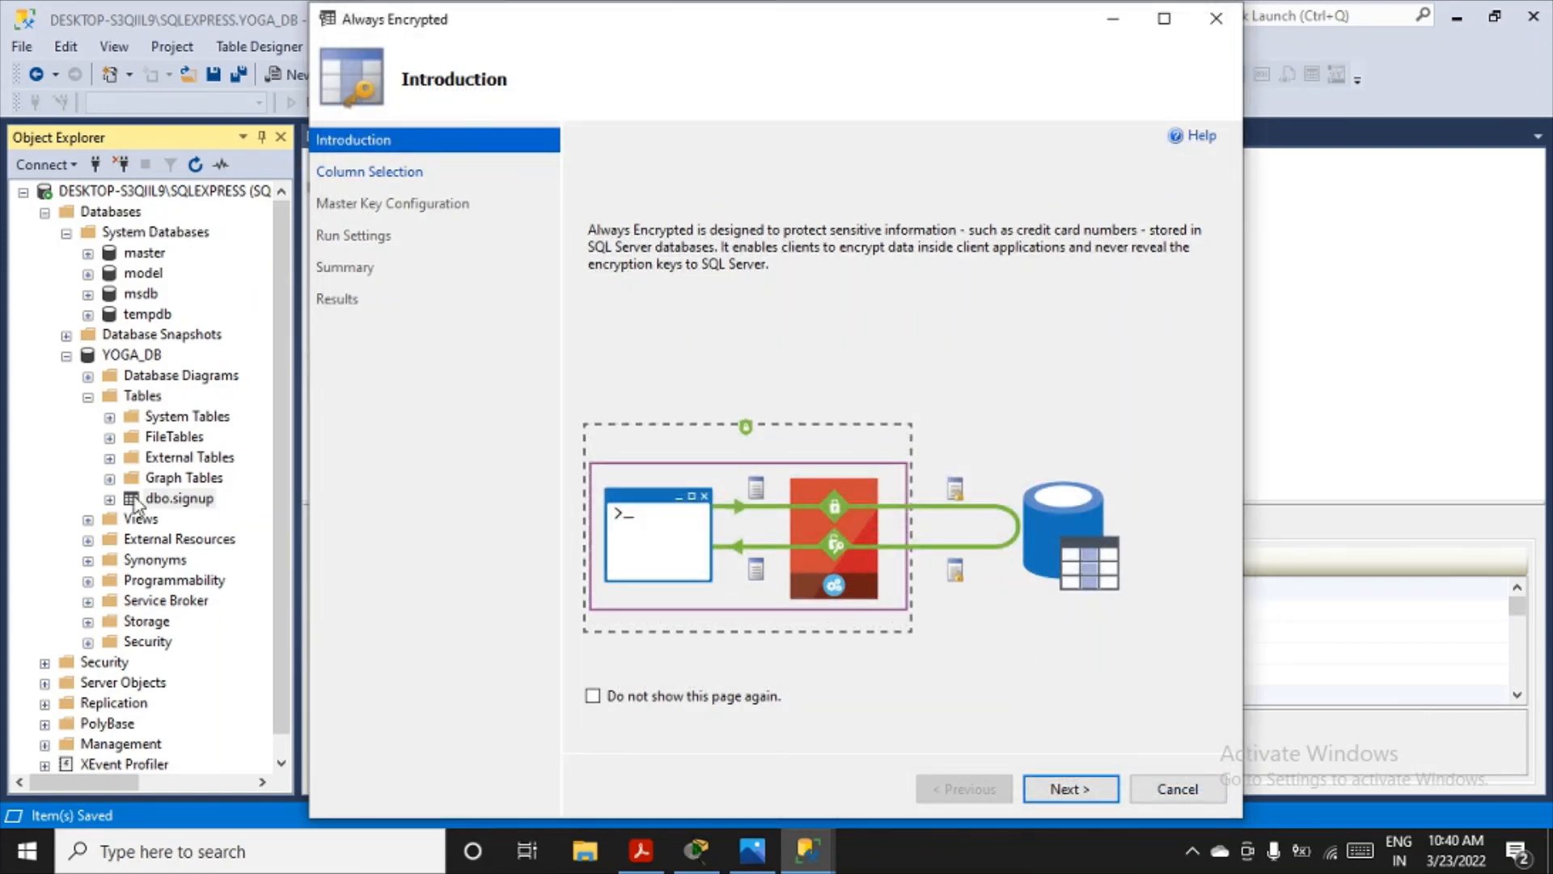
click(1215, 18)
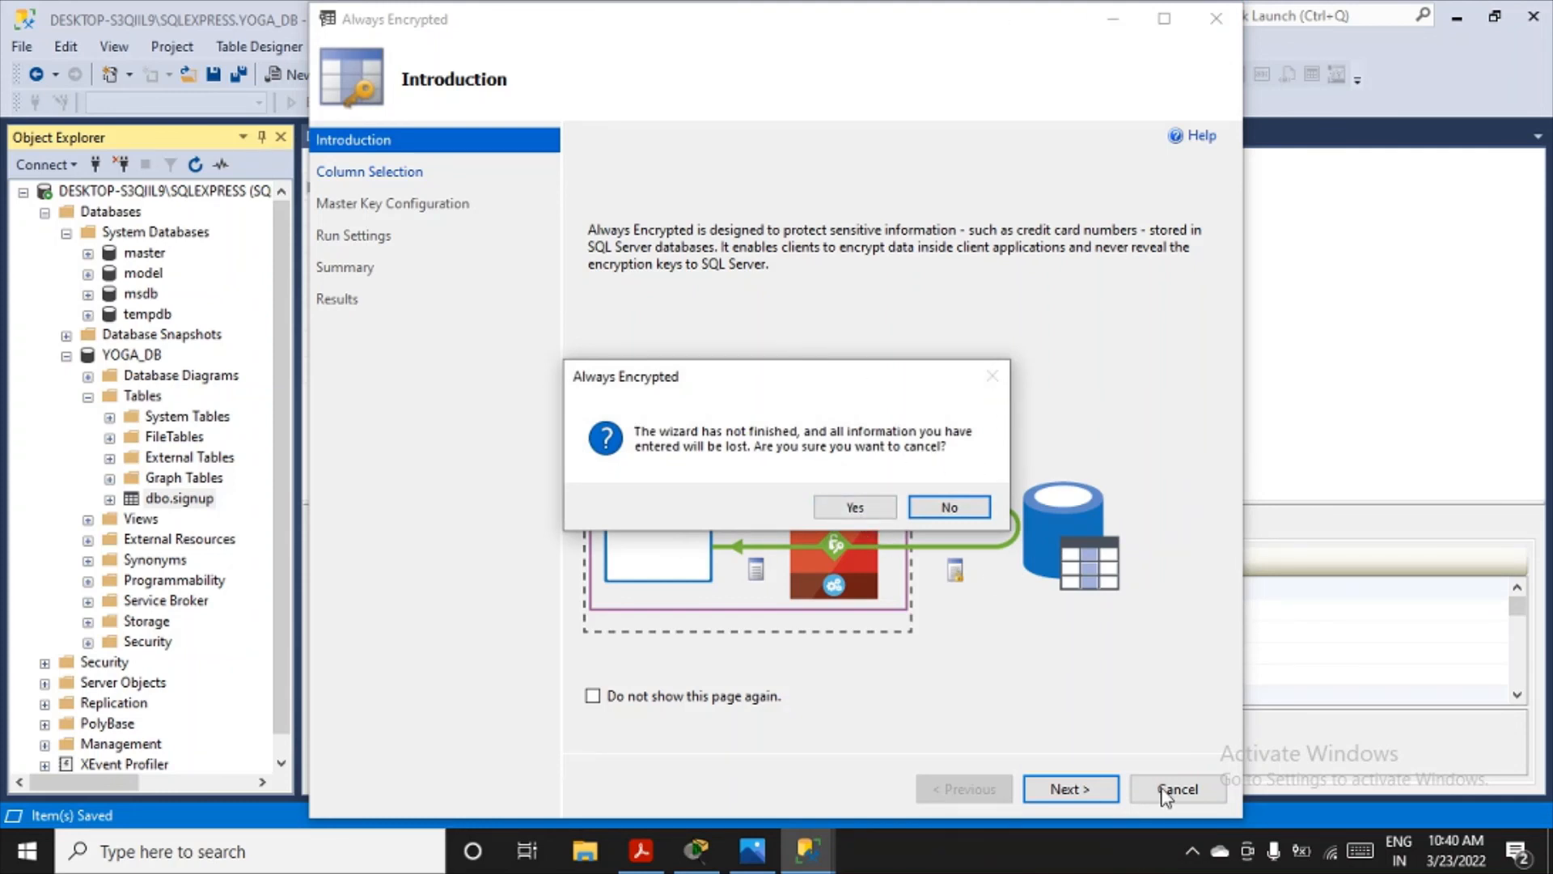
click(851, 507)
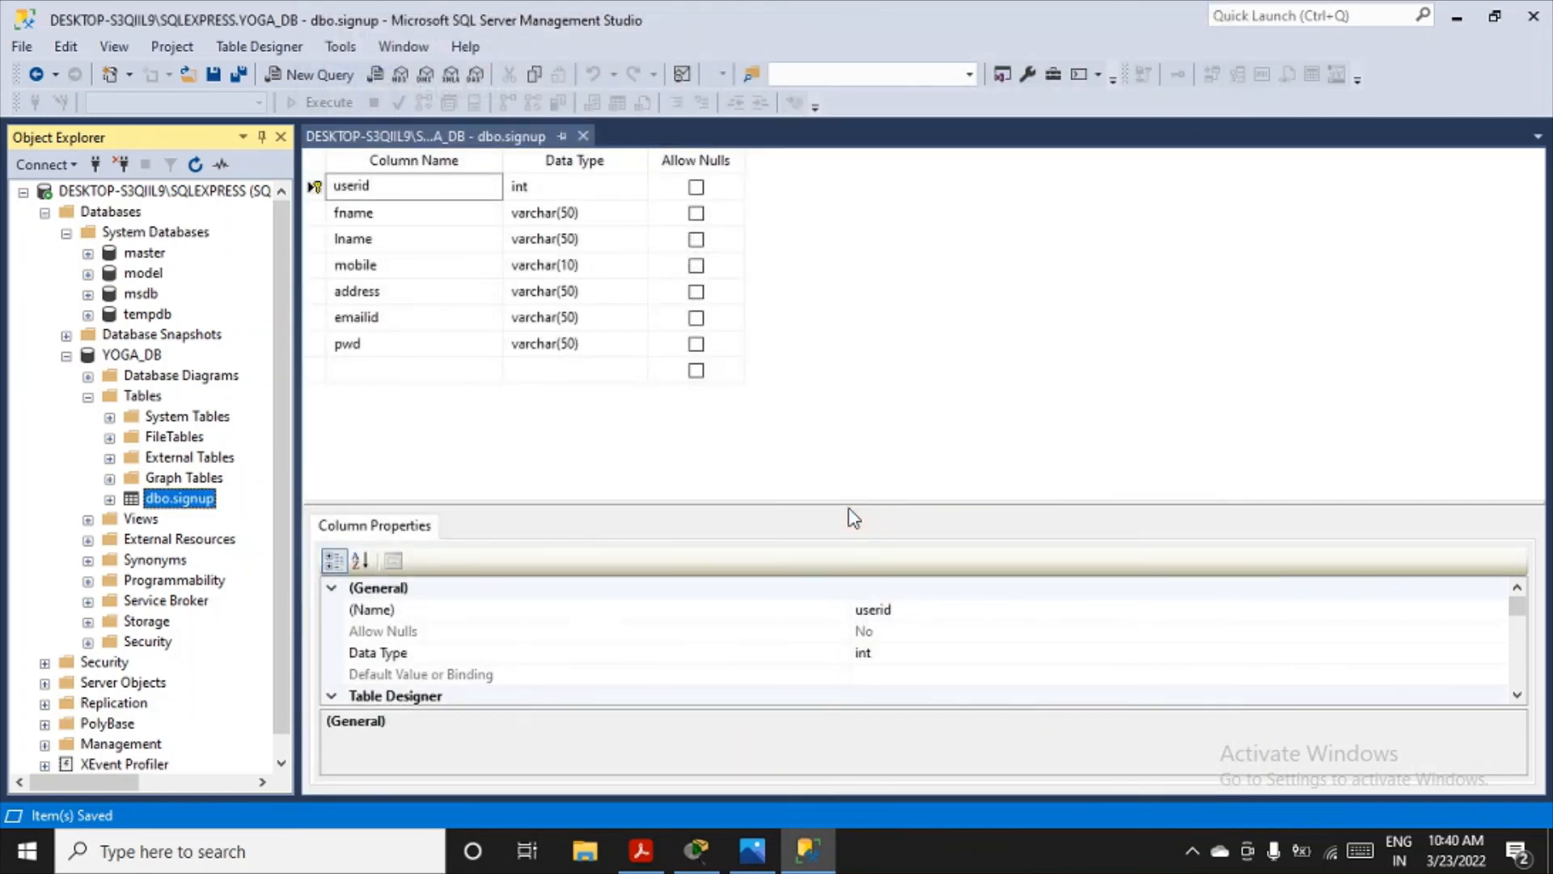
- Query the top 1000 rows of the dbo.signup table and dismiss the notification covering the results
right_click(171, 499)
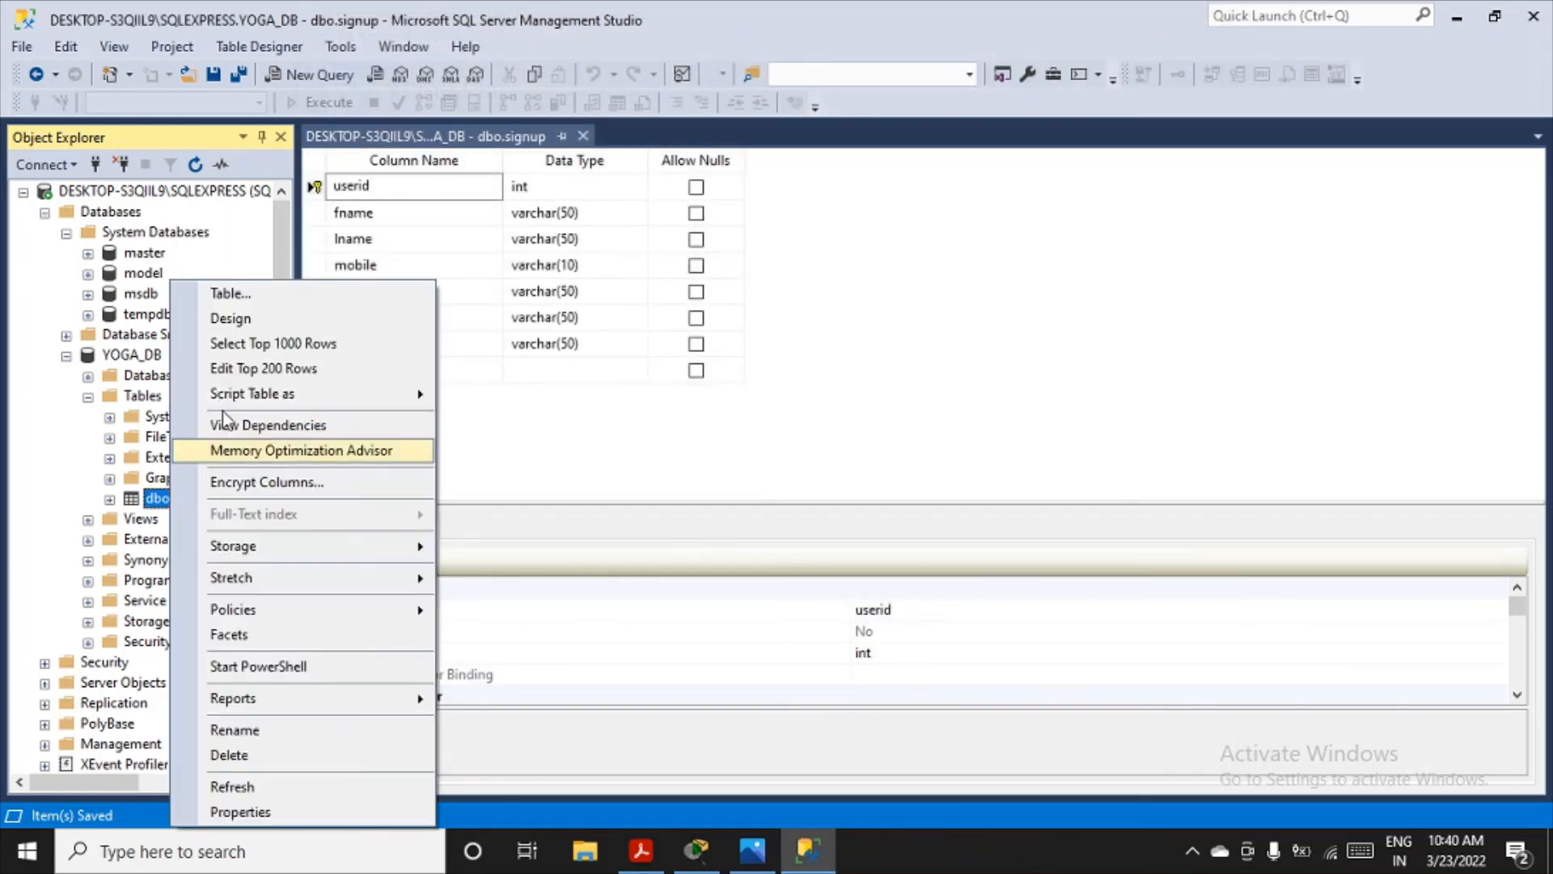
click(243, 343)
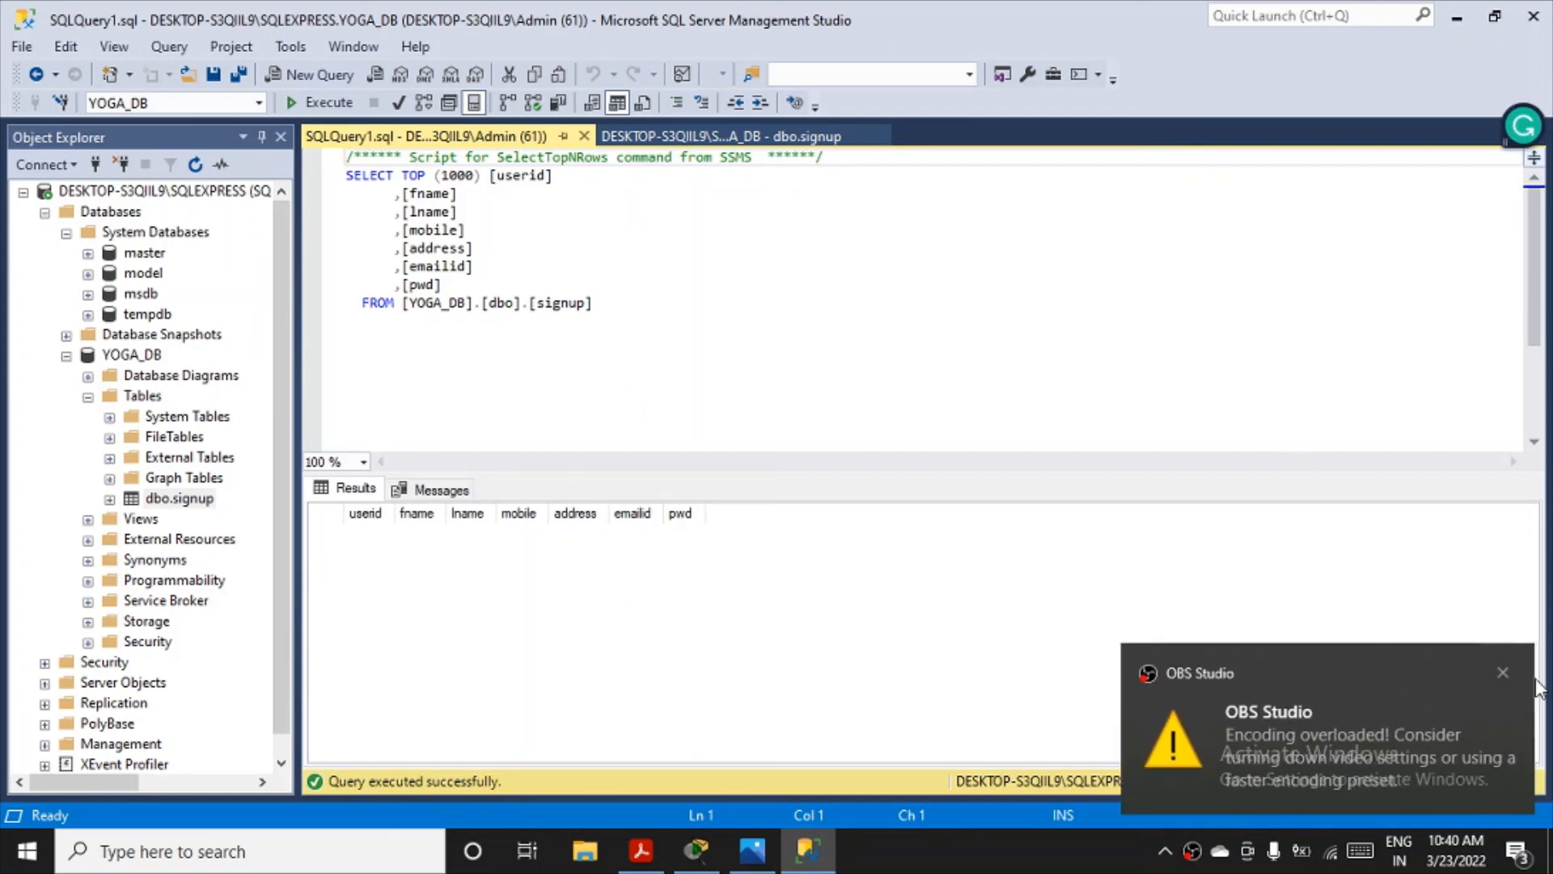
click(1503, 672)
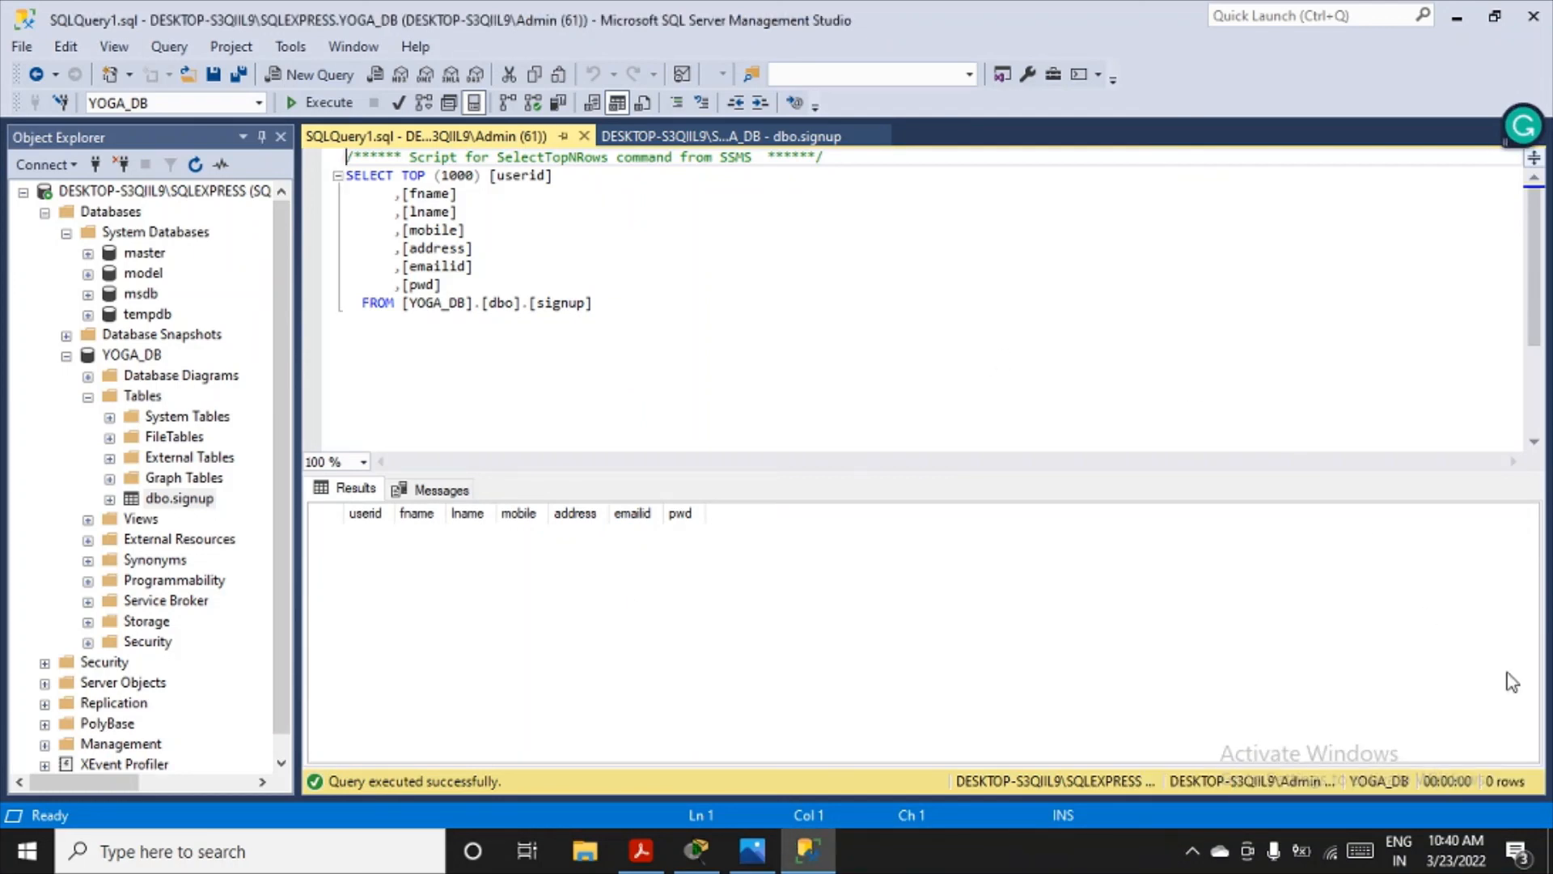